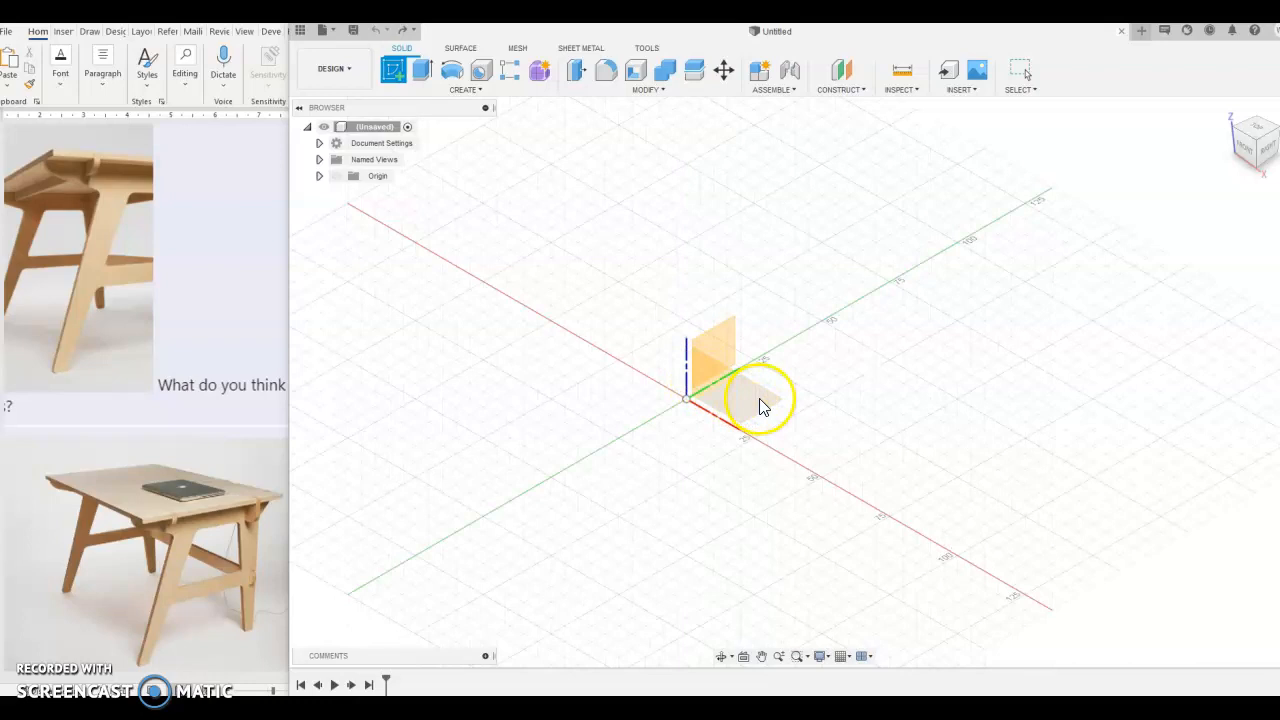
Start a sketch on the YZ plane and draw a construction rectangle from the origin, about 66 mm wide and 58 mm high
{"action": "left_click", "coordinate": [1270, 155]}
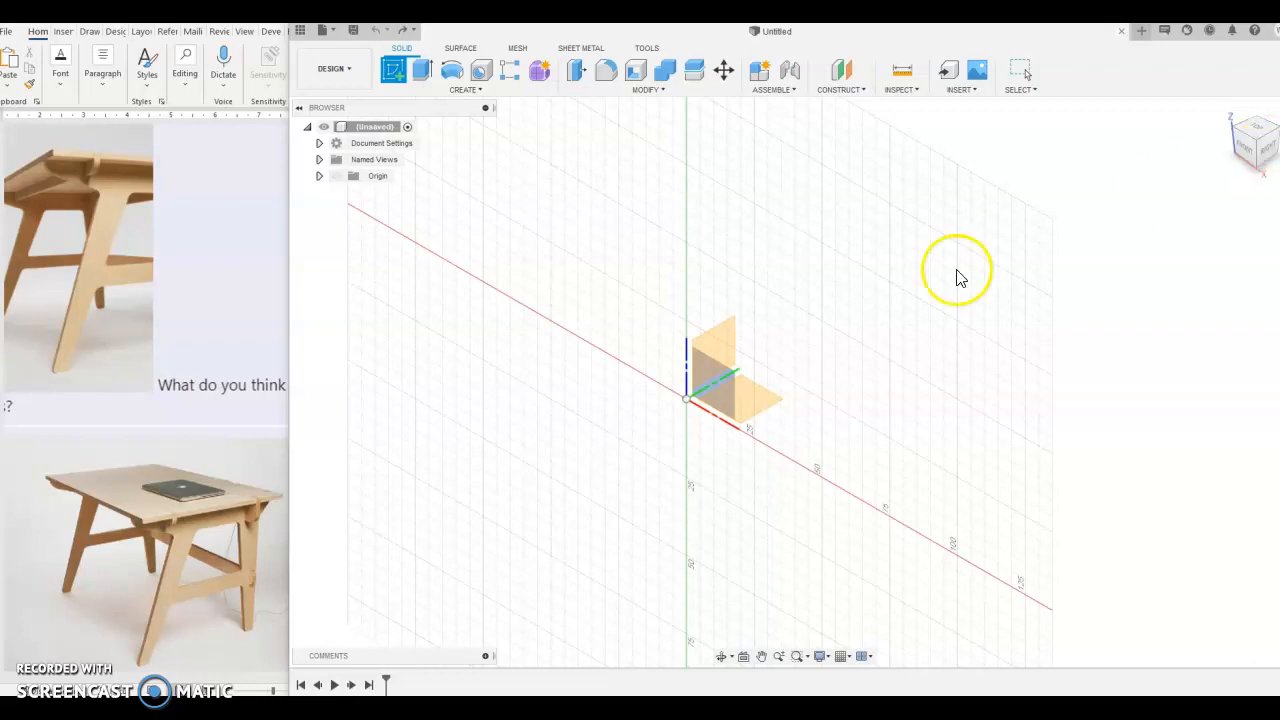
{"action": "left_click", "coordinate": [715, 347]}
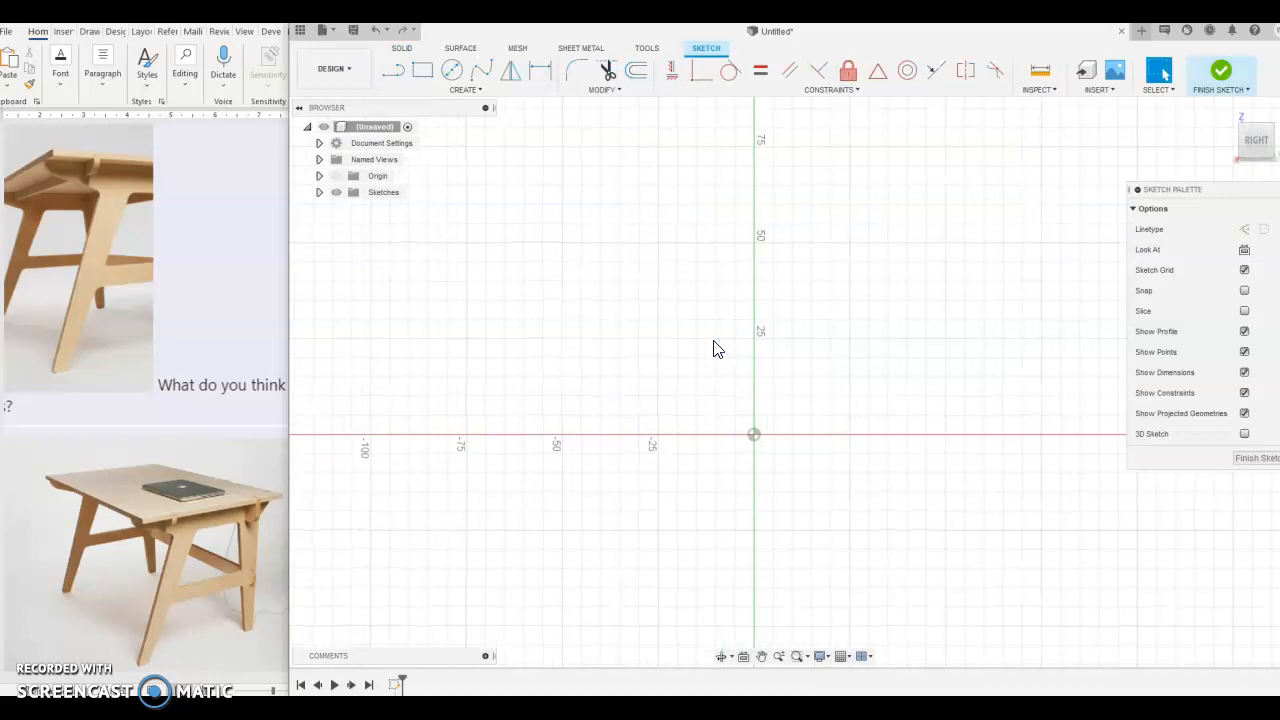
{"action": "left_click", "coordinate": [423, 72]}
{"action": "left_click", "coordinate": [1244, 290]}
{"action": "left_click", "coordinate": [754, 435]}
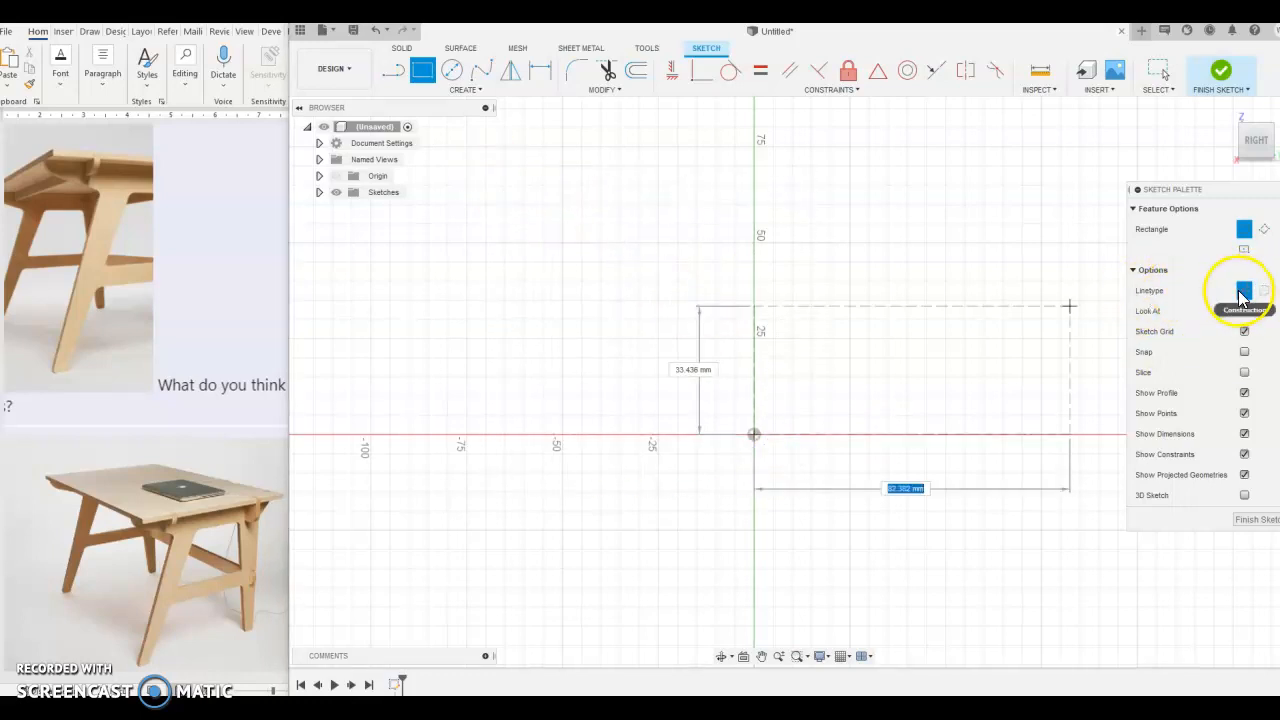
{"action": "left_click", "coordinate": [499, 212]}
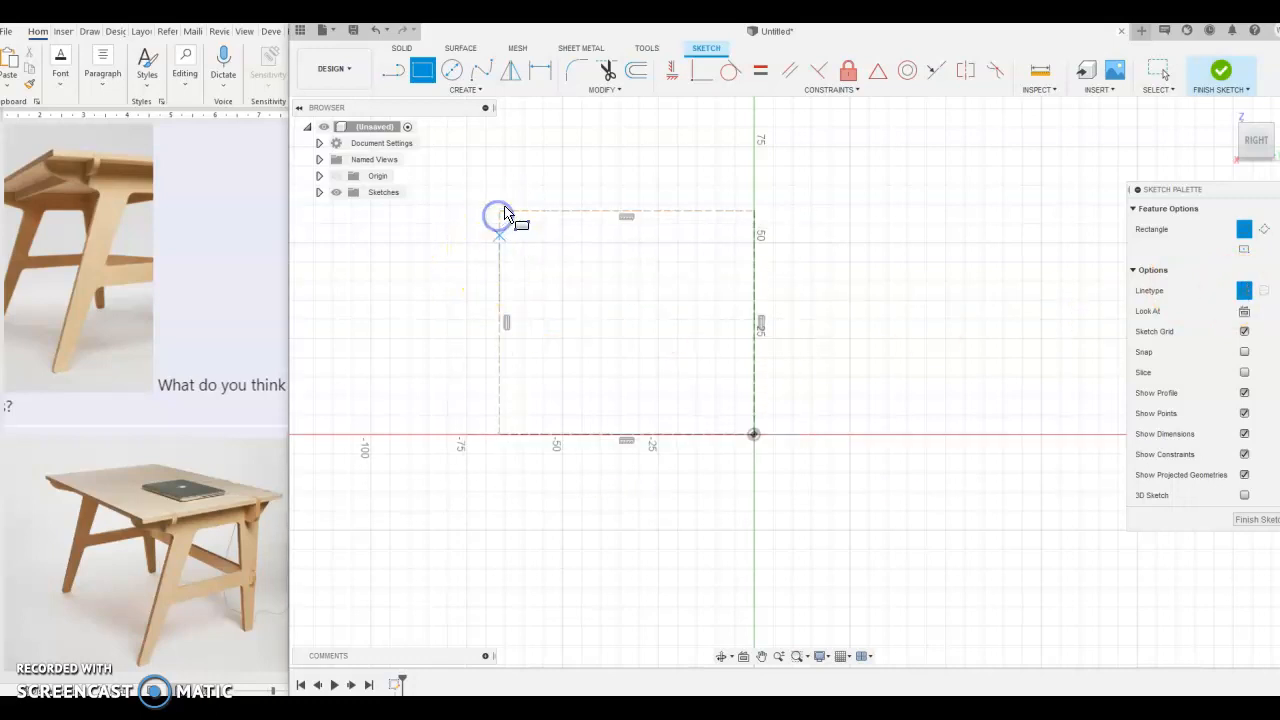
Dimension the construction rectangle's vertical edge at the origin and set its height to 705 mm
{"action": "left_click", "coordinate": [540, 70]}
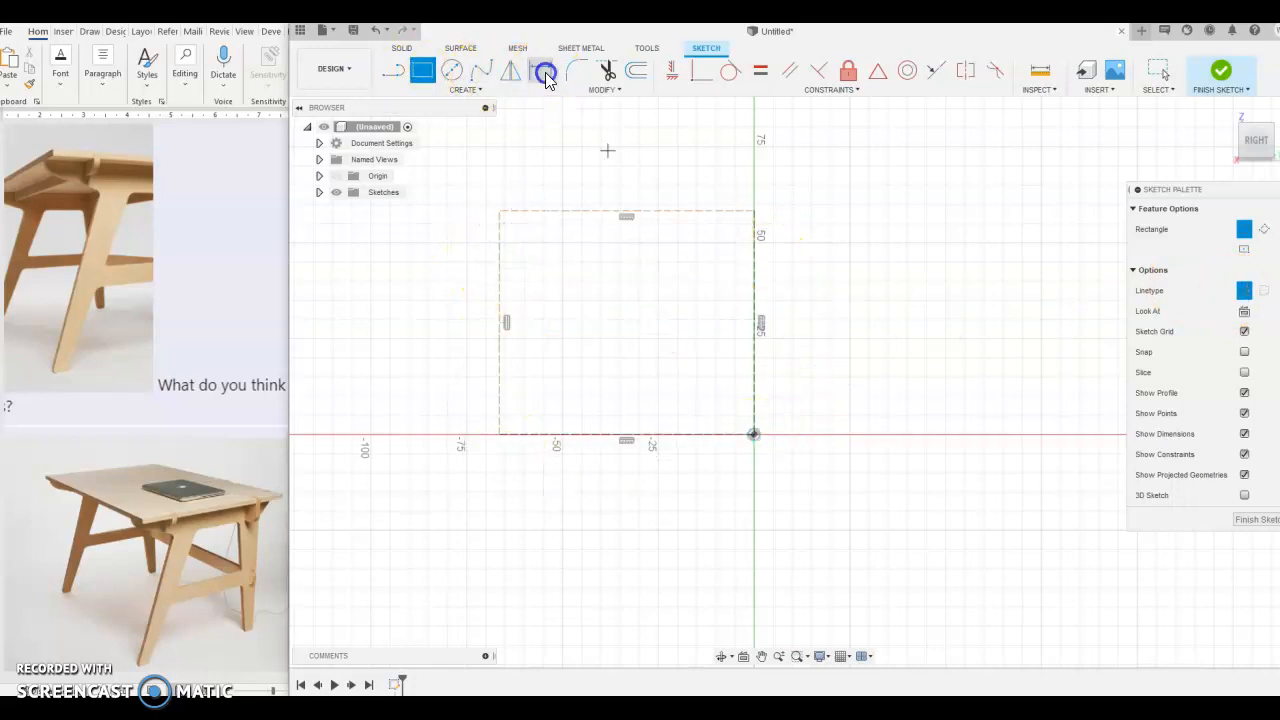
{"action": "left_click", "coordinate": [756, 278]}
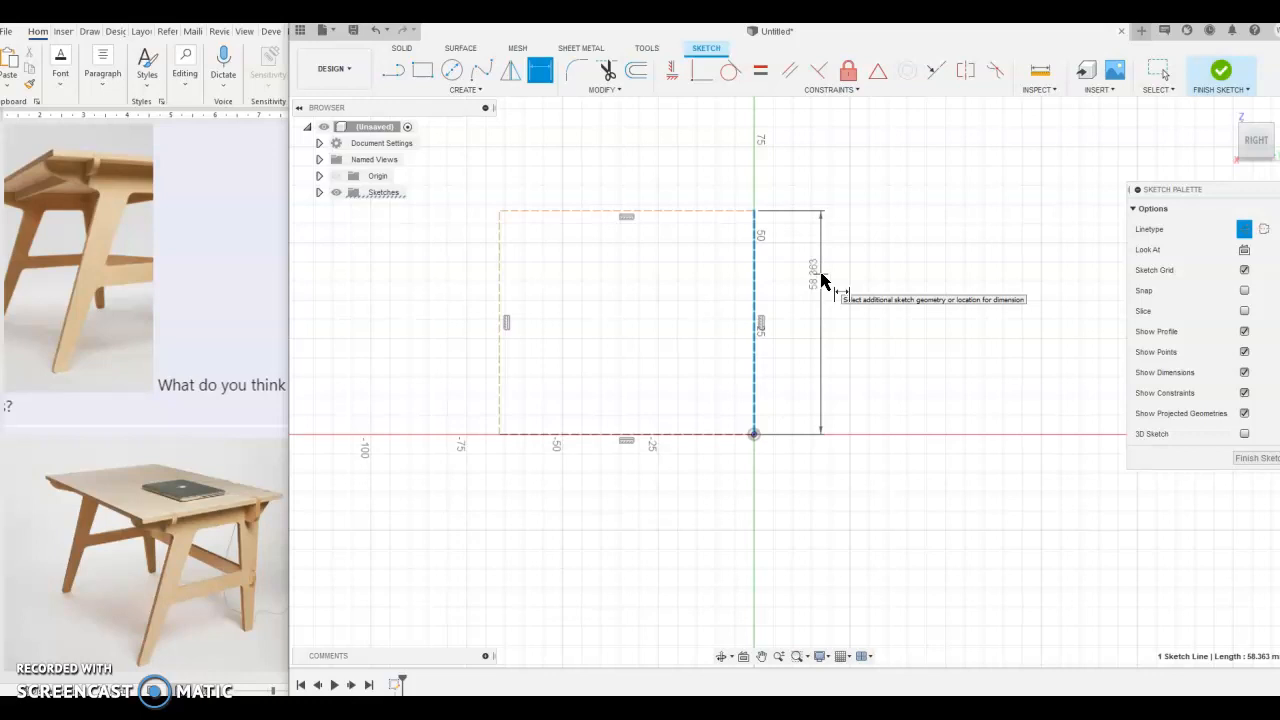
{"action": "left_click", "coordinate": [821, 279]}
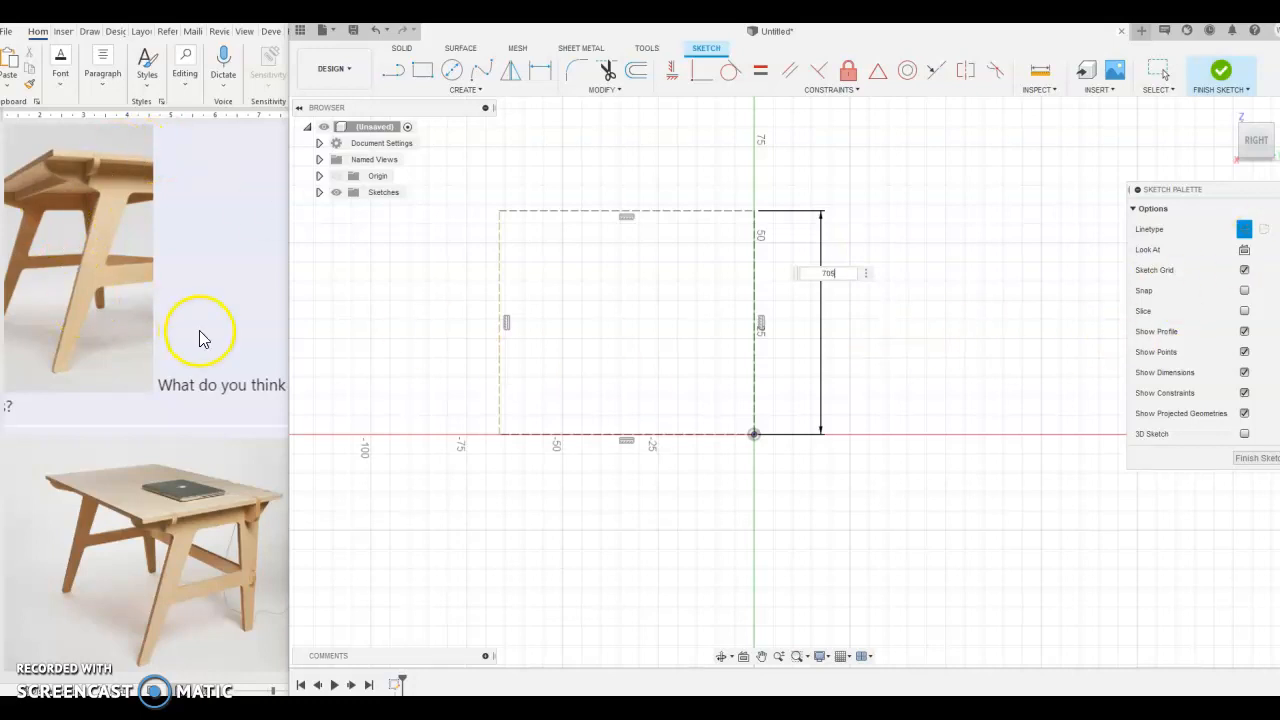
{"action": "key", "text": "Return"}
{"action": "scroll", "coordinate": [569, 588], "scroll_direction": "down", "scroll_amount": 5}
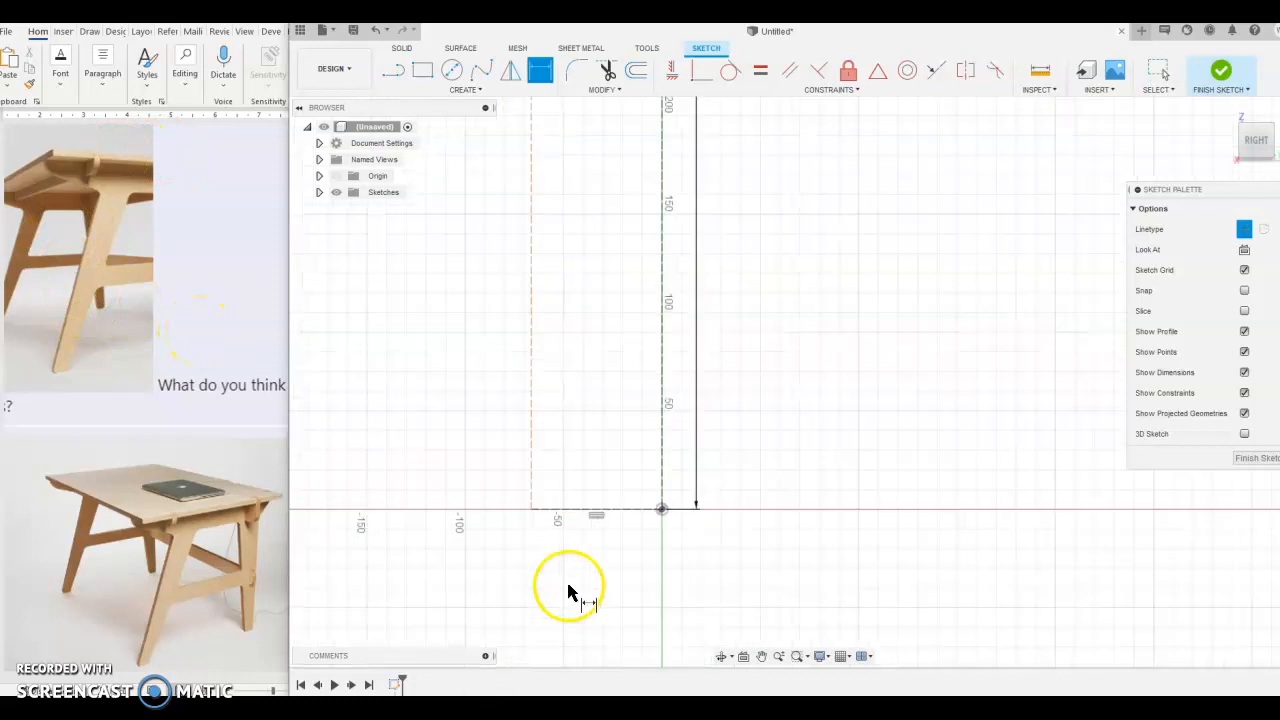
{"action": "scroll", "coordinate": [573, 541], "scroll_direction": "down", "scroll_amount": 5}
{"action": "scroll", "coordinate": [543, 394], "scroll_direction": "up", "scroll_amount": 3}
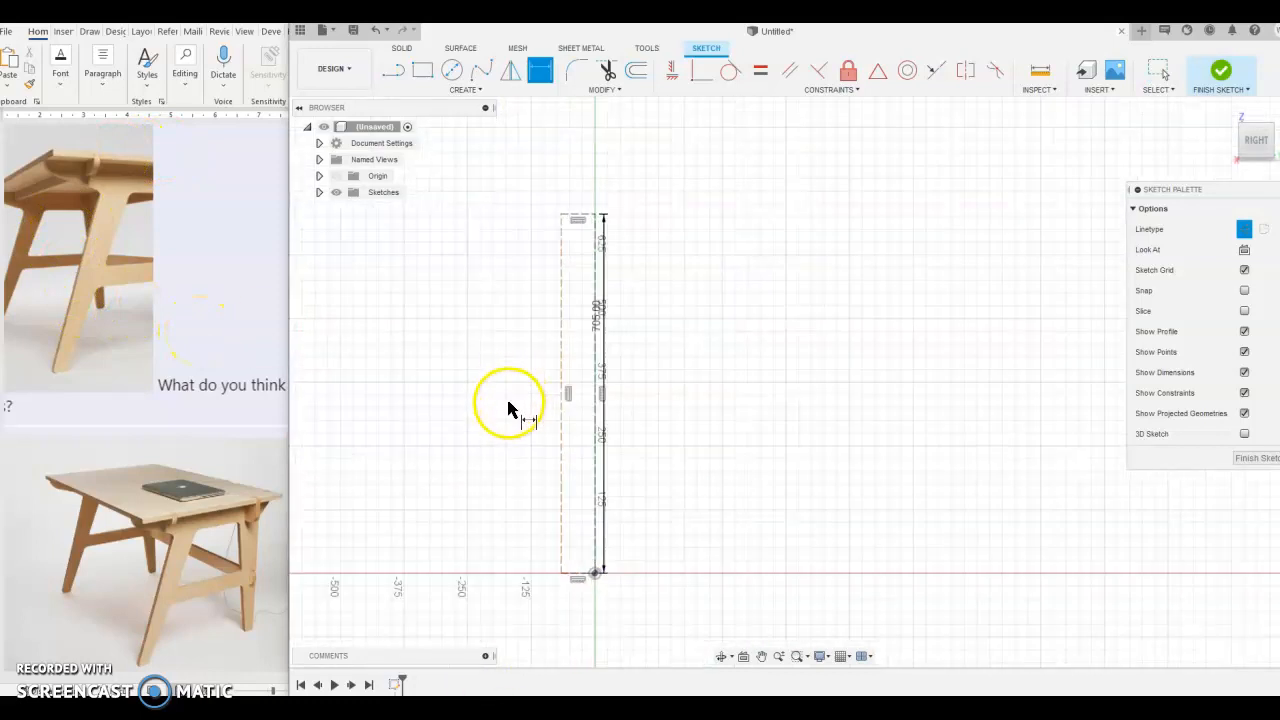
Dimension the bottom edge of the construction rectangle and set its width to 500 mm
{"action": "left_click", "coordinate": [598, 594]}
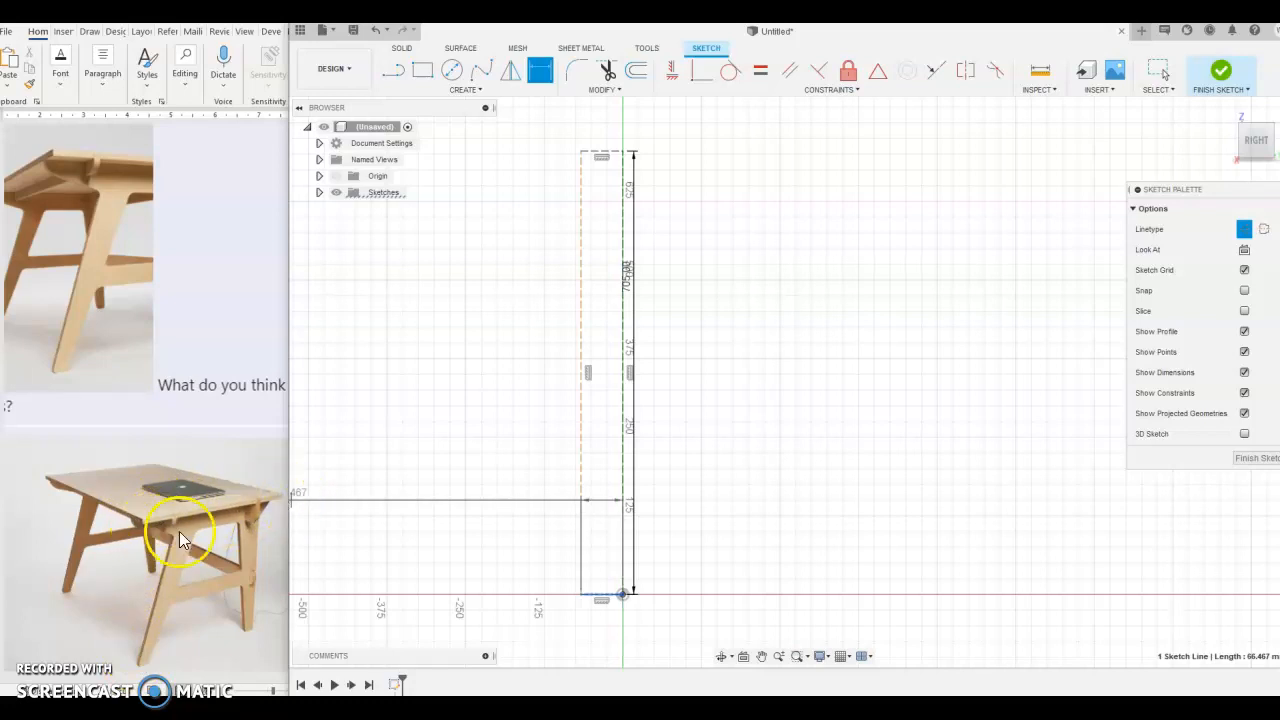
{"action": "left_click", "coordinate": [545, 530]}
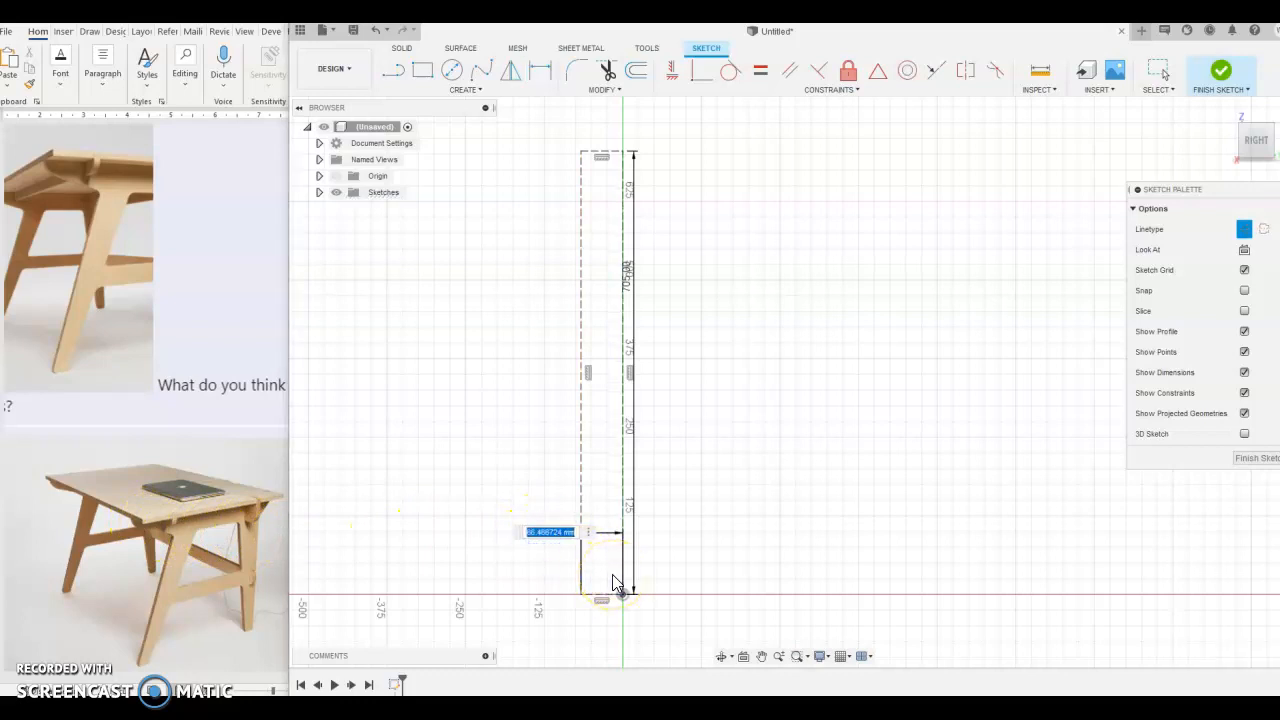
{"action": "type", "text": "500"}
{"action": "key", "text": "Return"}
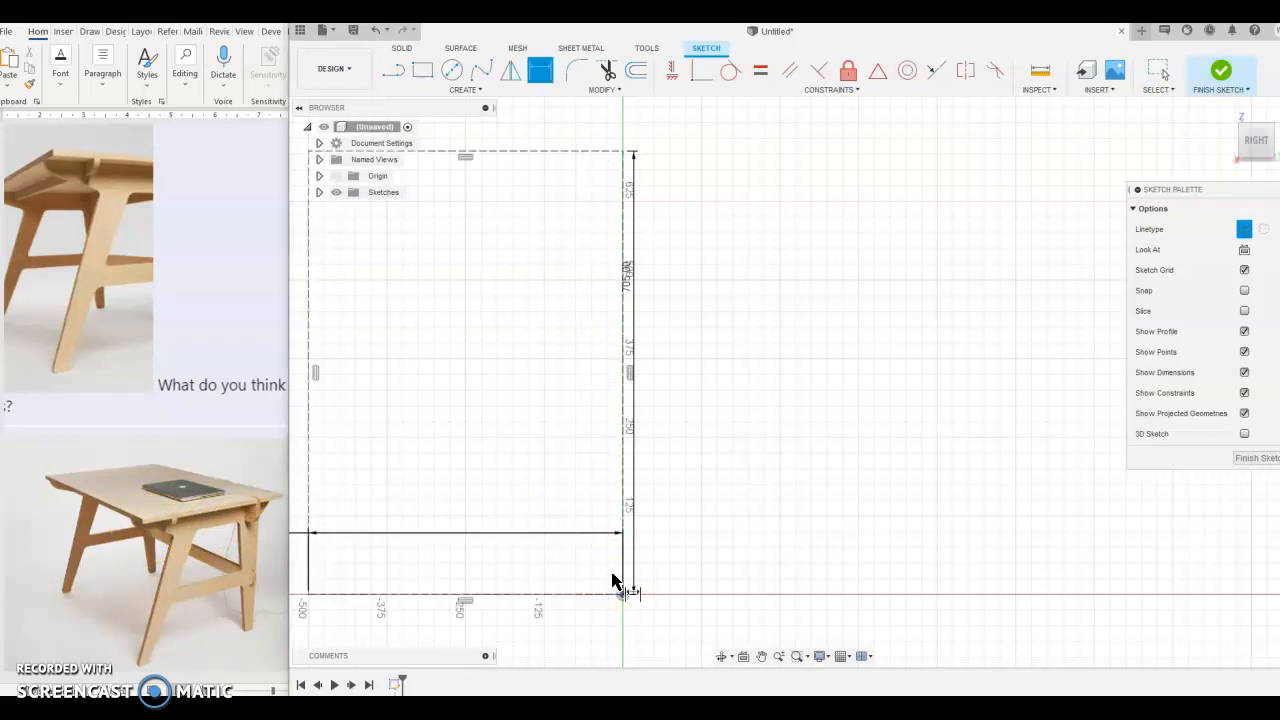
{"action": "scroll", "coordinate": [757, 590], "scroll_direction": "down", "scroll_amount": 3}
{"action": "scroll", "coordinate": [720, 460], "scroll_direction": "down", "scroll_amount": 2}
{"action": "scroll", "coordinate": [600, 540], "scroll_direction": "up", "scroll_amount": 3}
Reposition the rectangle's width dimension below its bottom edge and its height dimension further out from the origin-side edge
{"action": "key", "text": "Escape"}
{"action": "left_click", "coordinate": [349, 520]}
{"action": "mouse_move", "coordinate": [349, 520]}
{"action": "left_mouse_down"}
{"action": "mouse_move", "coordinate": [586, 594]}
{"action": "mouse_move", "coordinate": [655, 581]}
{"action": "left_mouse_up"}
{"action": "left_click_drag", "start_coordinate": [751, 359], "coordinate": [793, 405]}
{"action": "left_click_drag", "start_coordinate": [656, 573], "coordinate": [650, 594]}
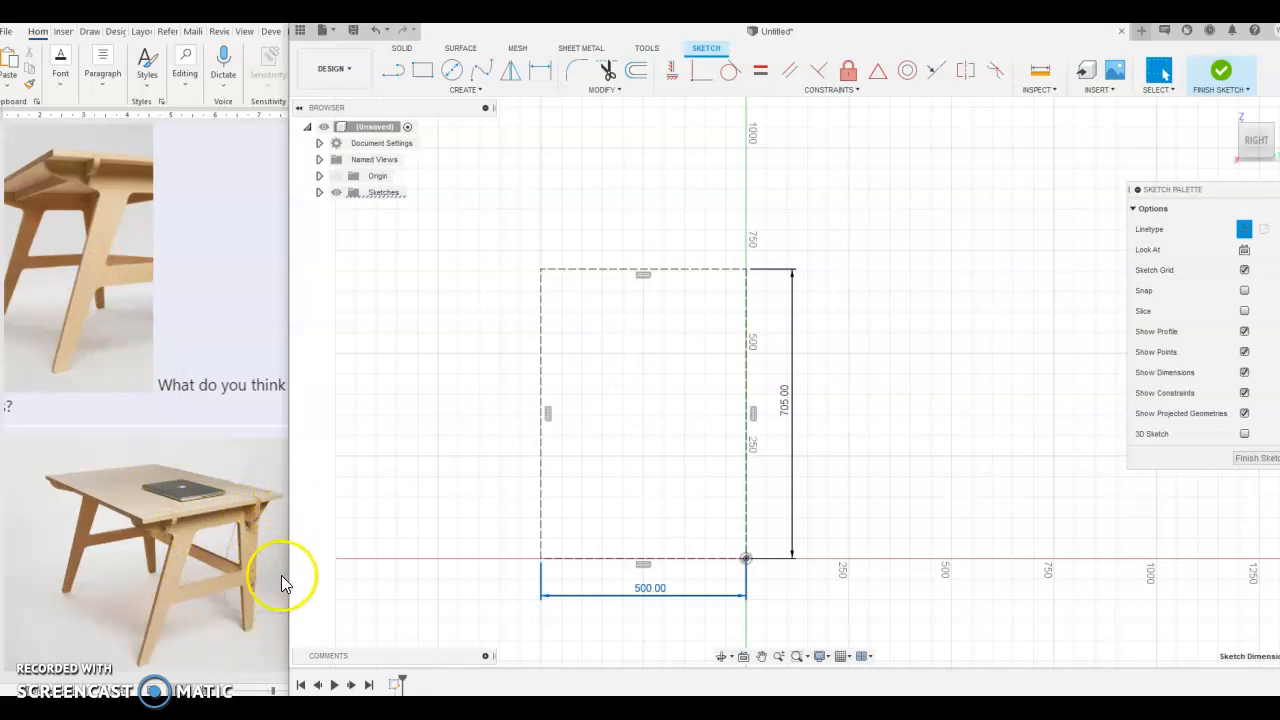
{"action": "left_click", "coordinate": [390, 80]}
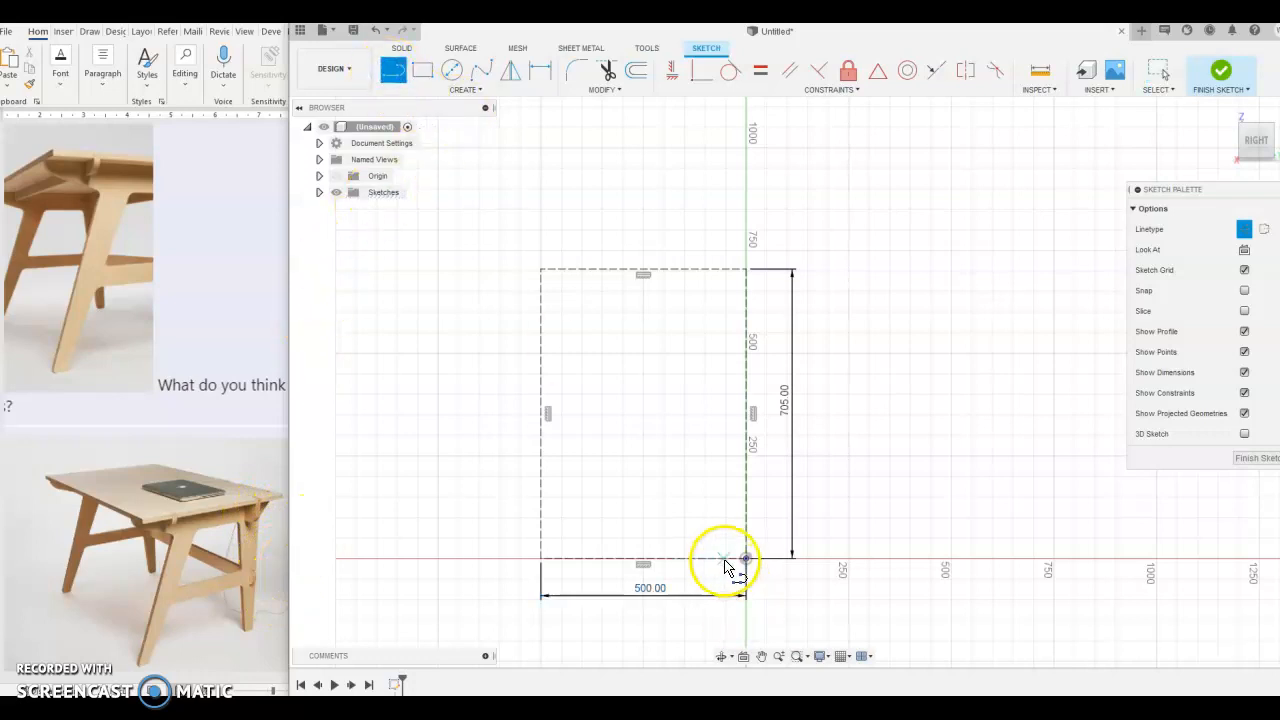
{"action": "scroll", "coordinate": [730, 563], "scroll_direction": "up", "scroll_amount": 2}
{"action": "left_click", "coordinate": [734, 557]}
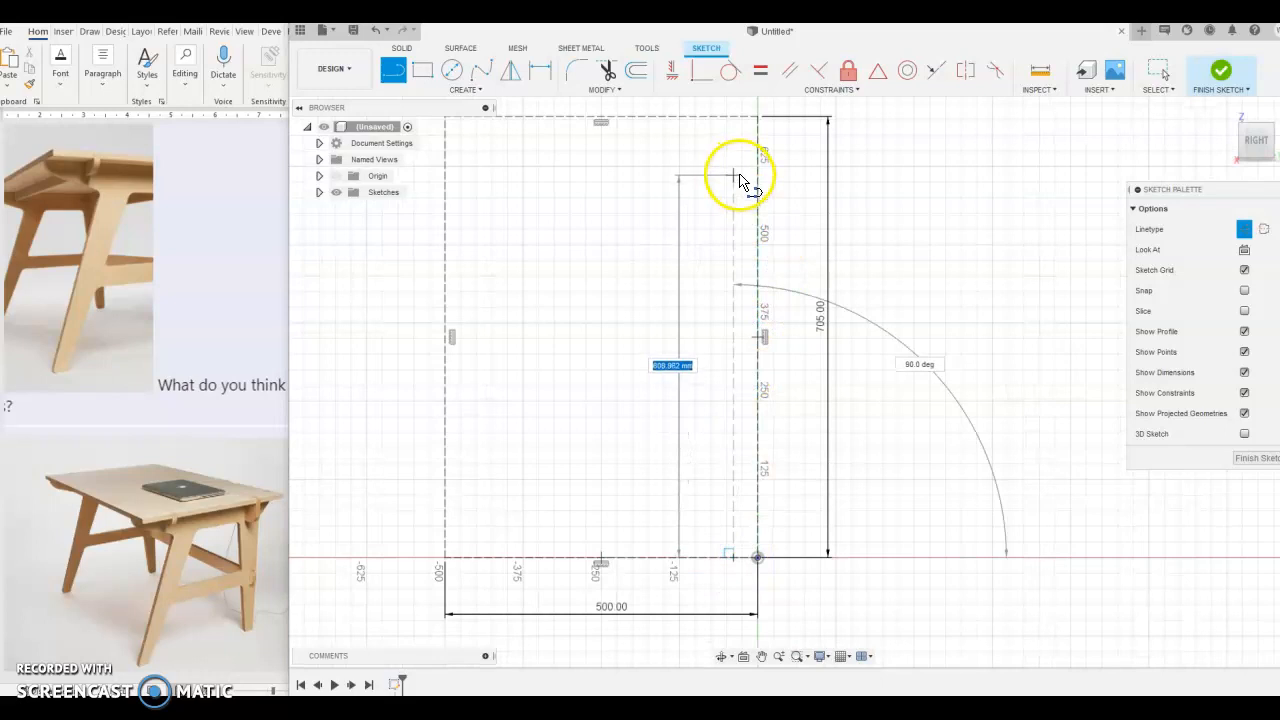
{"action": "key", "text": "Escape"}
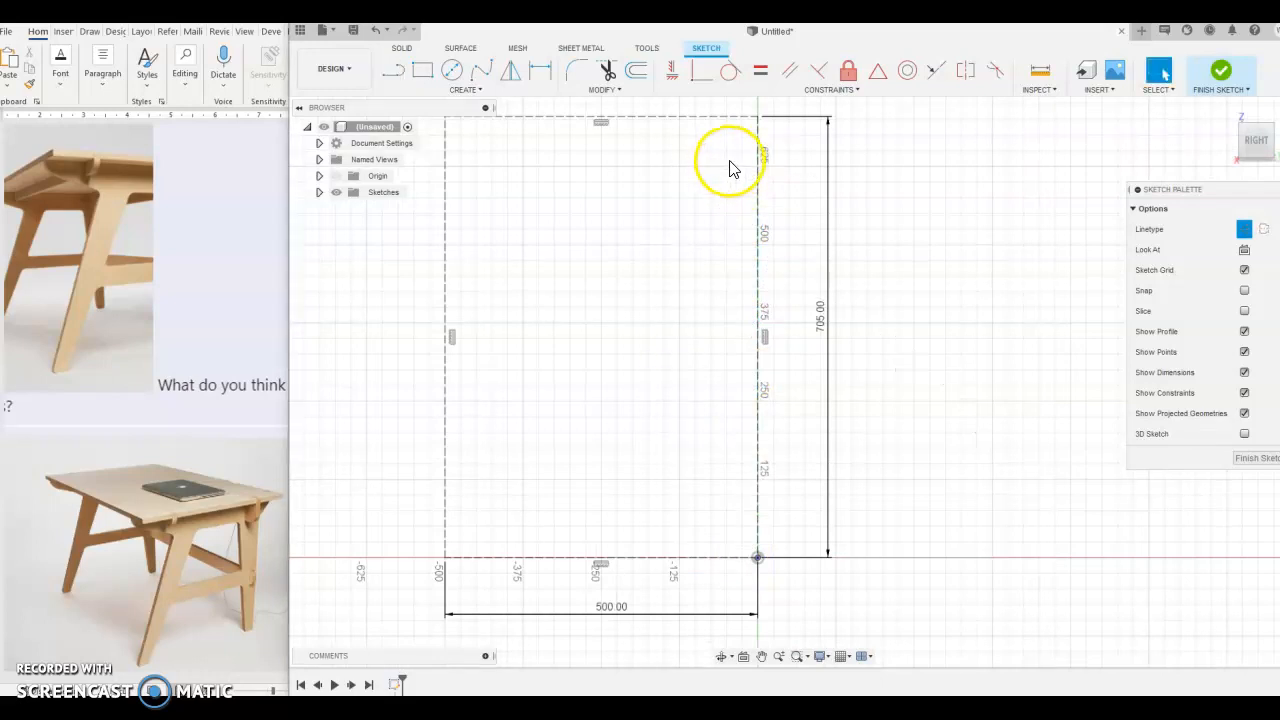
Draw solid lines from the bottom edge up to a bend about 60 mm inside the origin-side edge and 621 mm high, and on to the top corner
{"action": "left_click", "coordinate": [1244, 229]}
{"action": "left_click", "coordinate": [398, 90]}
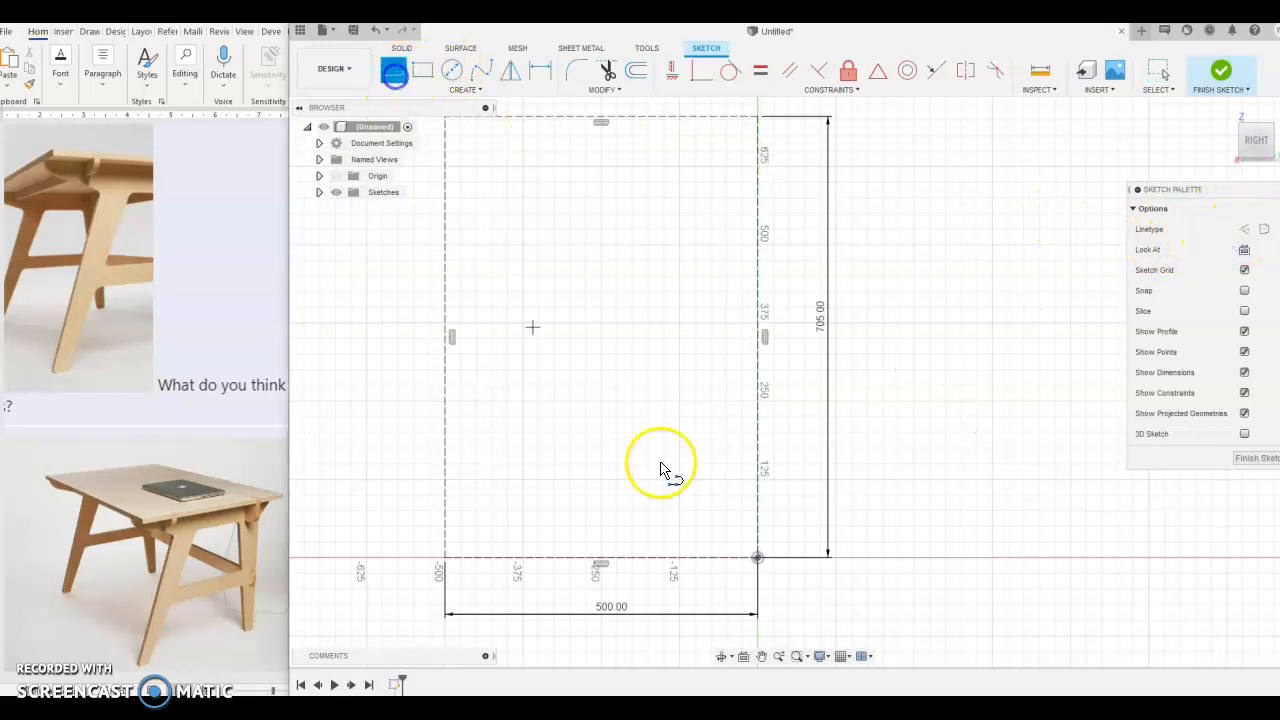
{"action": "left_click", "coordinate": [739, 560]}
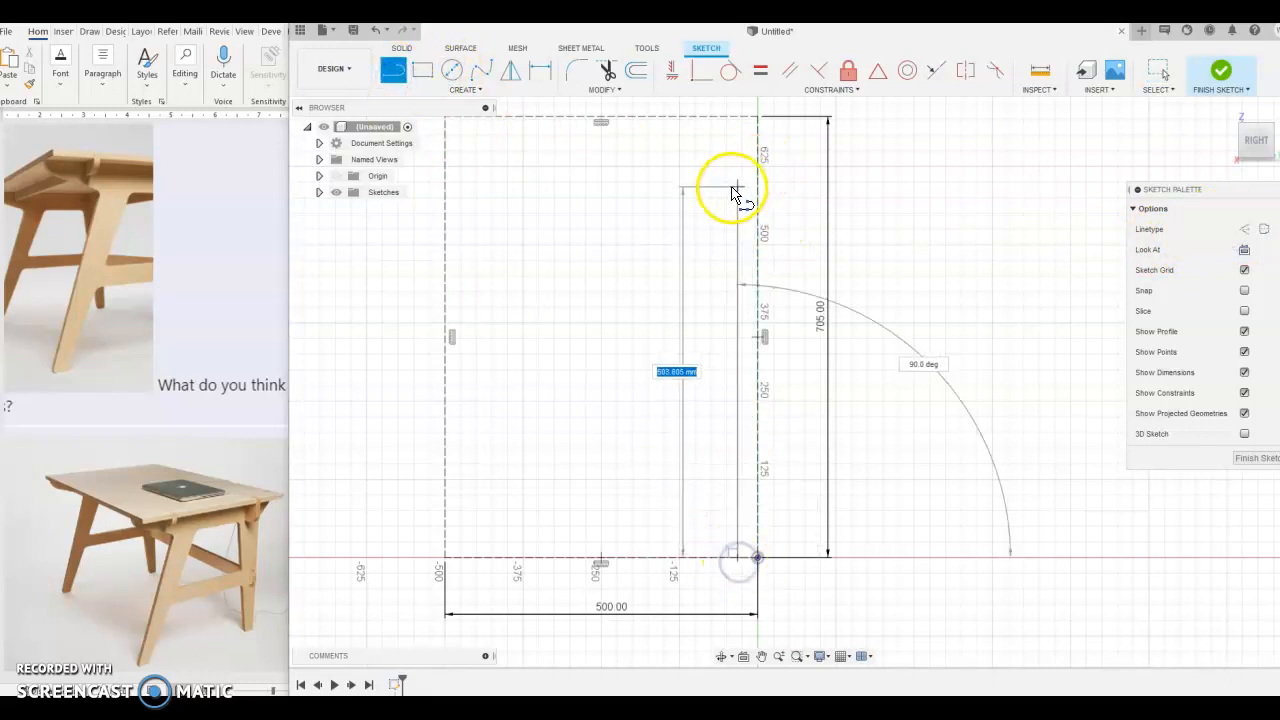
{"action": "left_click", "coordinate": [738, 147]}
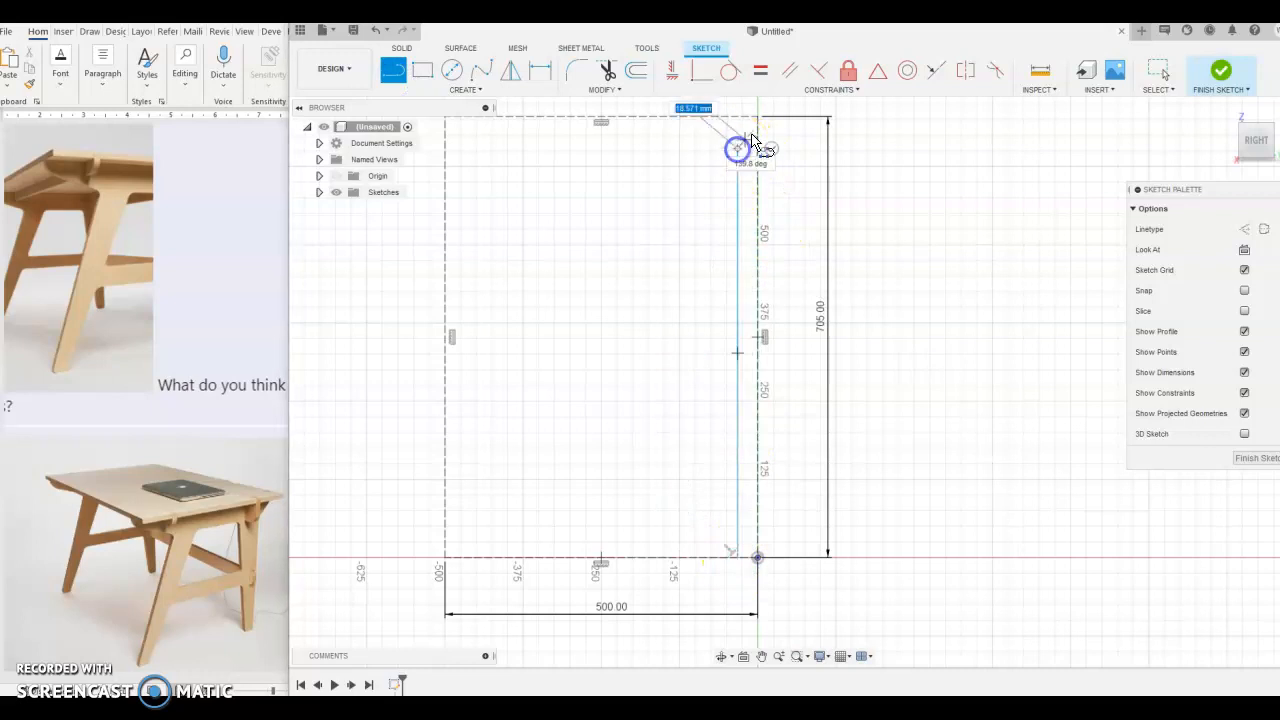
{"action": "left_click", "coordinate": [757, 118]}
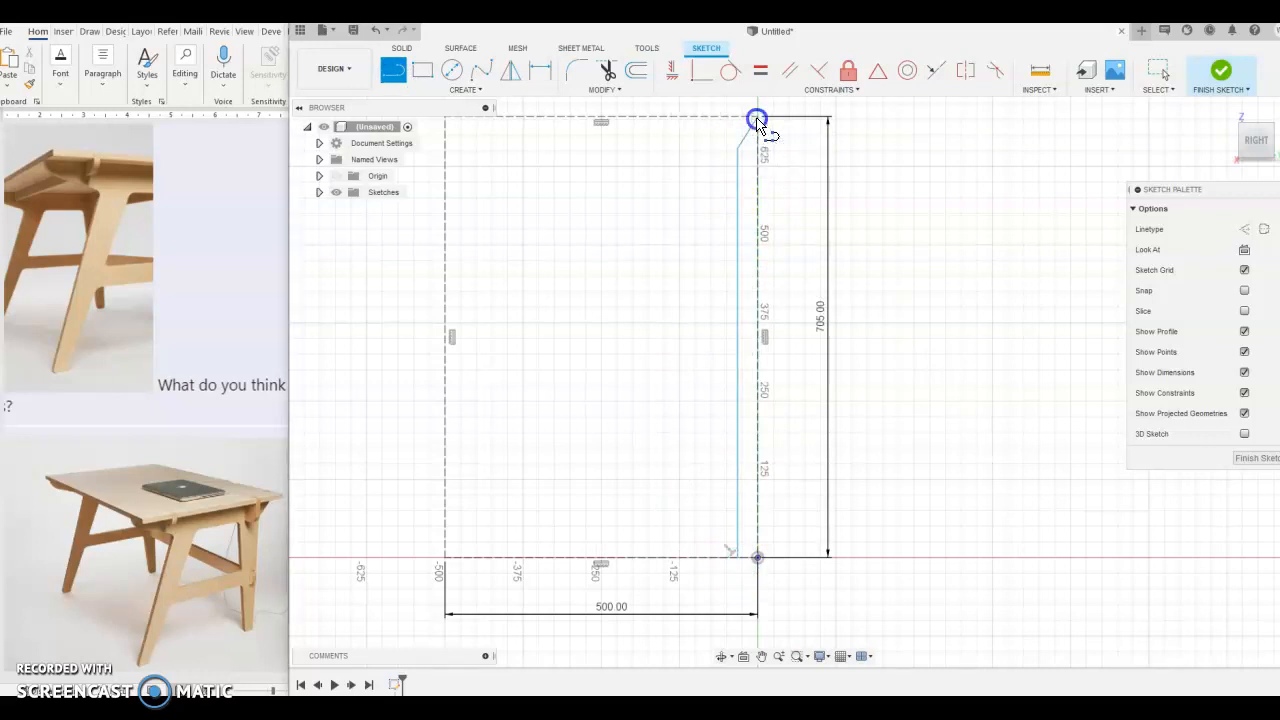
{"action": "key", "text": "Escape"}
{"action": "mouse_move", "coordinate": [737, 206]}
{"action": "left_mouse_down"}
{"action": "mouse_move", "coordinate": [717, 208]}
{"action": "mouse_move", "coordinate": [730, 206]}
{"action": "left_mouse_up"}
{"action": "mouse_move", "coordinate": [730, 160]}
{"action": "left_mouse_down"}
{"action": "mouse_move", "coordinate": [729, 145]}
{"action": "mouse_move", "coordinate": [720, 168]}
{"action": "left_mouse_up"}
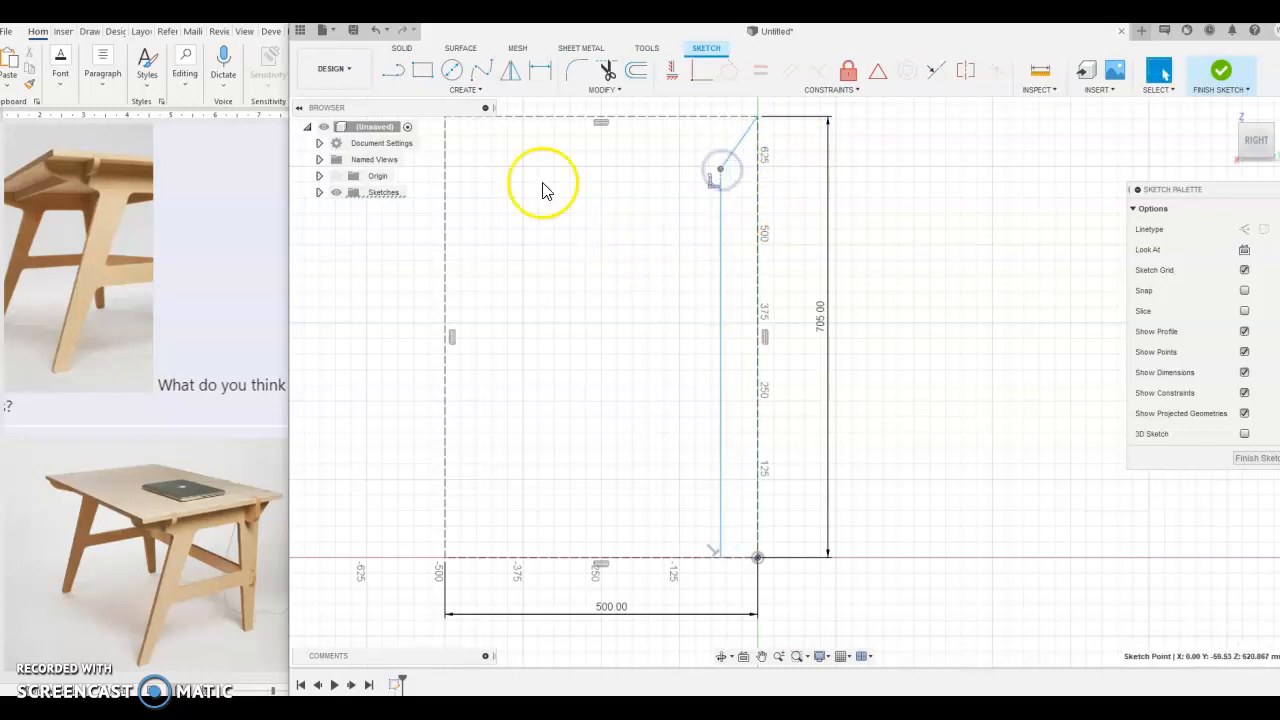
Draw a solid line along the rectangle's full top edge and another about 37 mm down the edge opposite the origin
{"action": "left_click", "coordinate": [393, 70]}
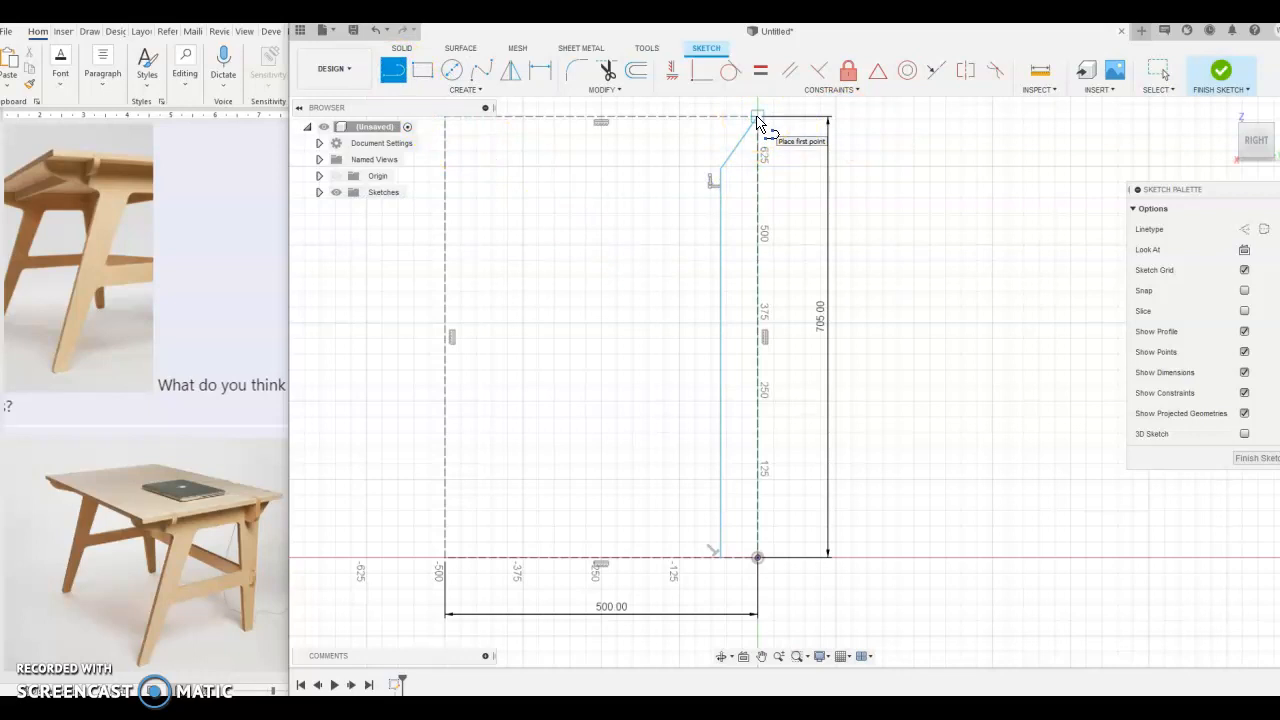
{"action": "left_click_drag", "start_coordinate": [757, 120], "coordinate": [445, 121]}
{"action": "scroll", "coordinate": [500, 200], "scroll_direction": "down", "scroll_amount": 3}
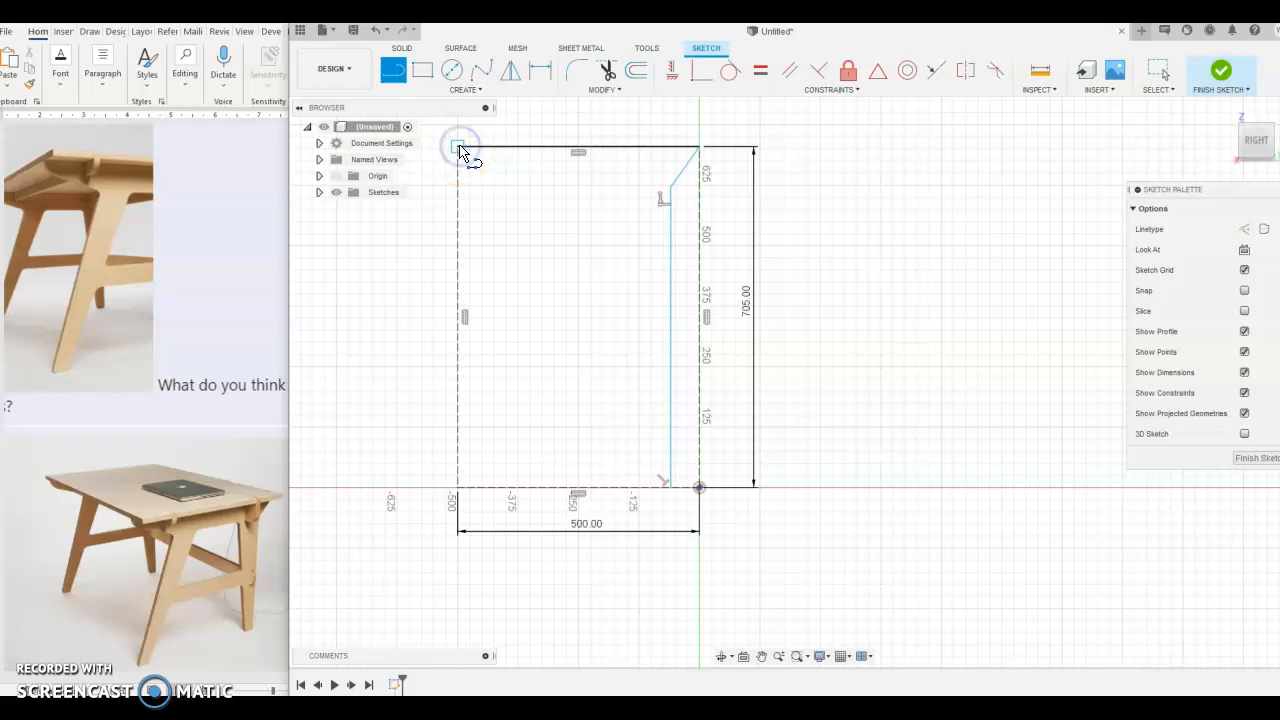
{"action": "left_click", "coordinate": [459, 148]}
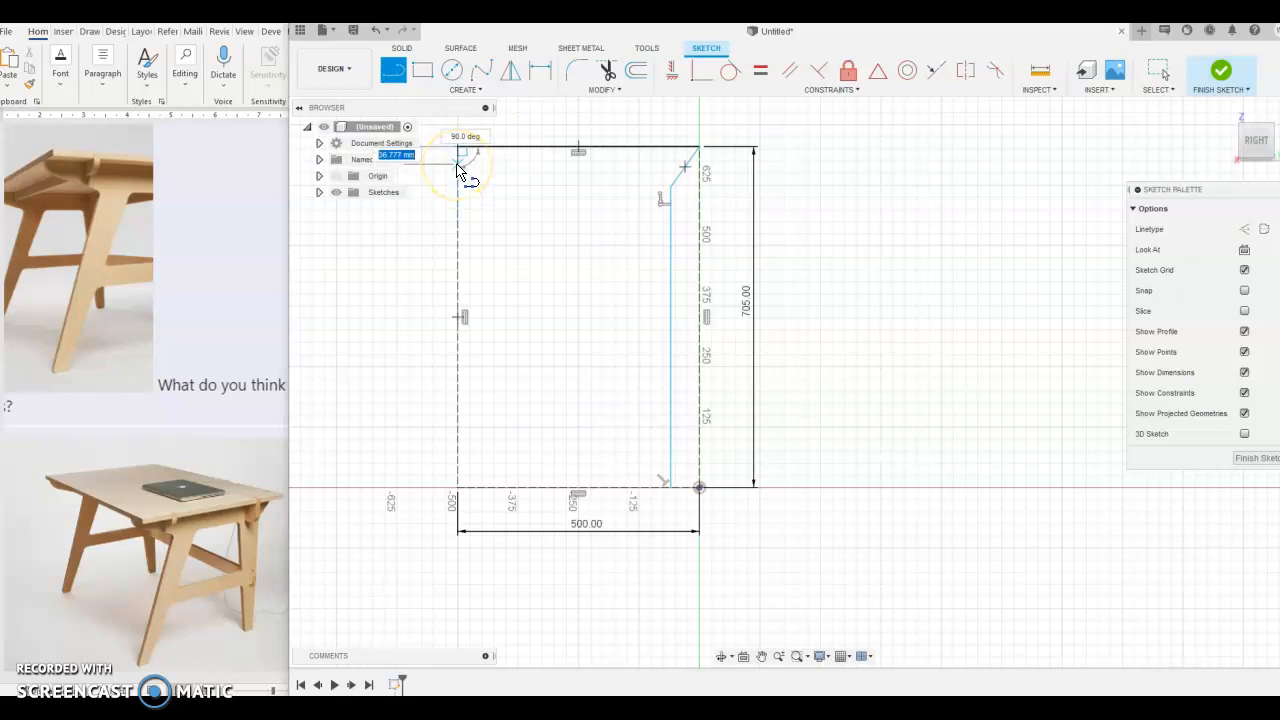
{"action": "left_click", "coordinate": [457, 164]}
Draw an angled line inward from the short edge segment's end and a sloping leg line about 614 mm long to the bottom corner opposite the origin
{"action": "left_click", "coordinate": [459, 163]}
{"action": "left_click_drag", "start_coordinate": [459, 163], "coordinate": [524, 200]}
{"action": "left_click", "coordinate": [523, 197]}
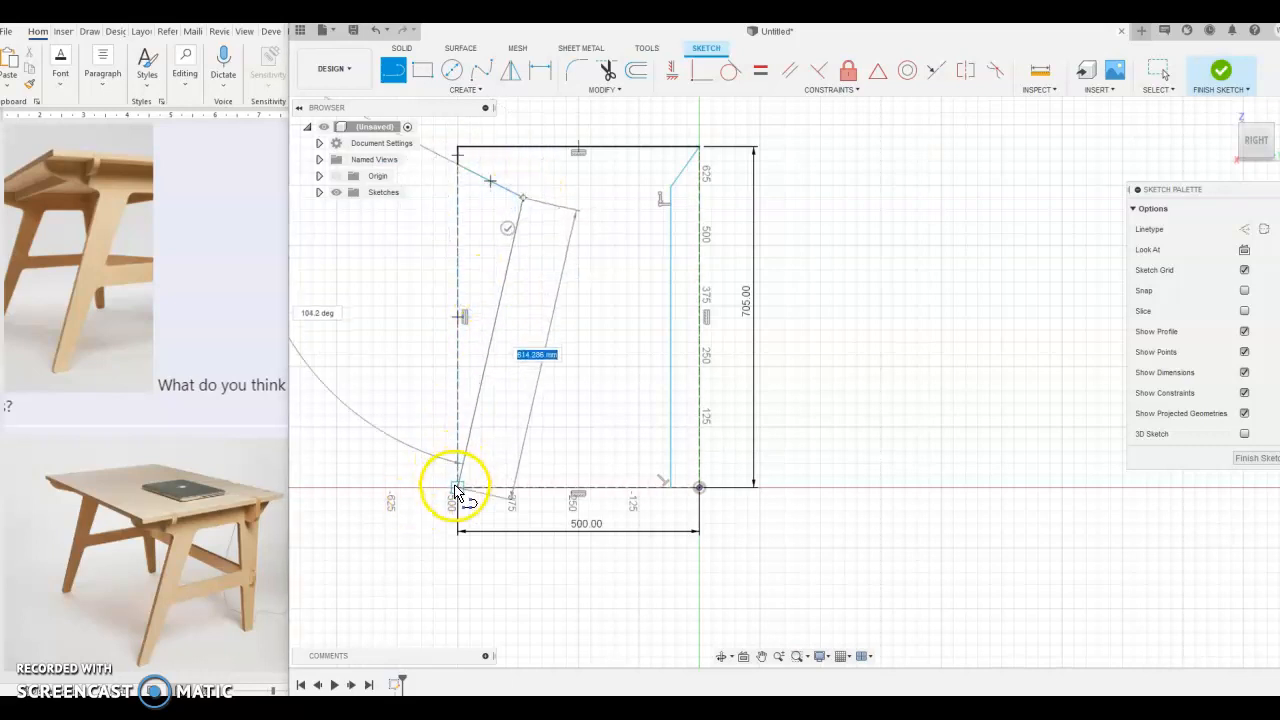
{"action": "left_click", "coordinate": [457, 488]}
{"action": "key", "text": "Escape"}
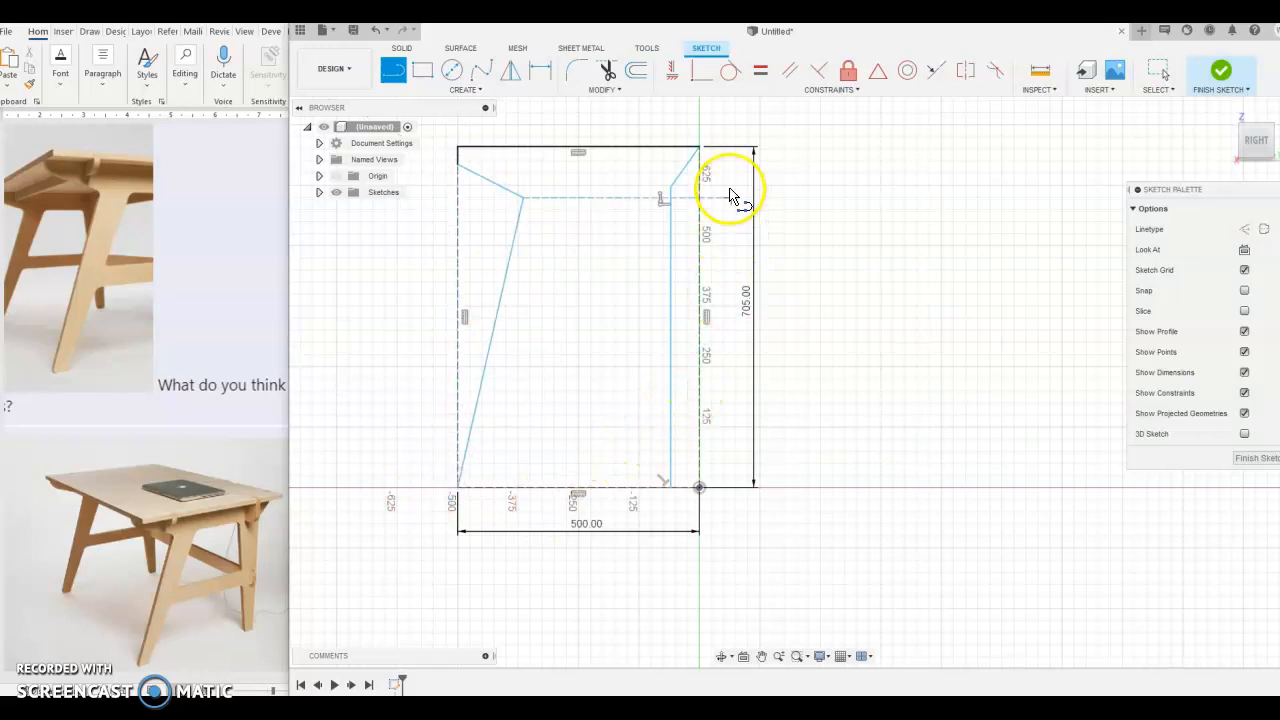
Replace the angled line above the origin with a vertical segment about 22 mm down from the top corner and a line to the vertical line's upper end
{"action": "left_click", "coordinate": [686, 166]}
{"action": "key", "text": "Delete"}
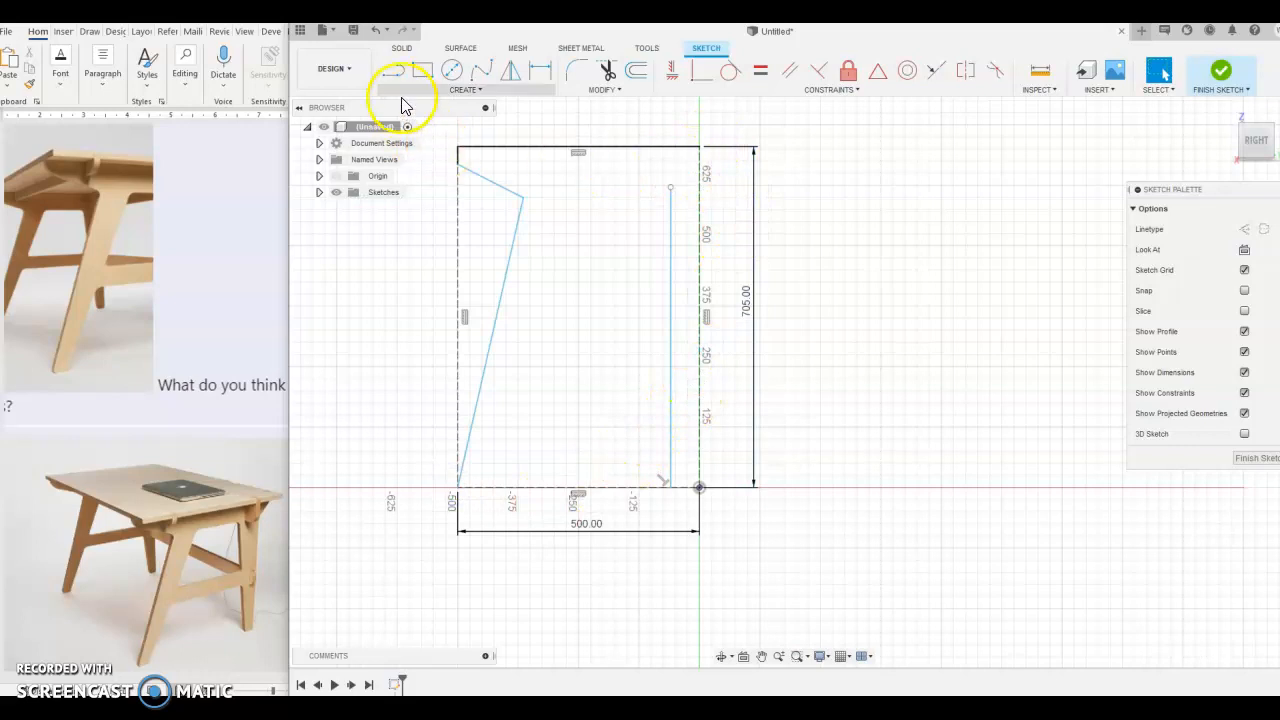
{"action": "left_click", "coordinate": [393, 70]}
{"action": "left_click", "coordinate": [698, 148]}
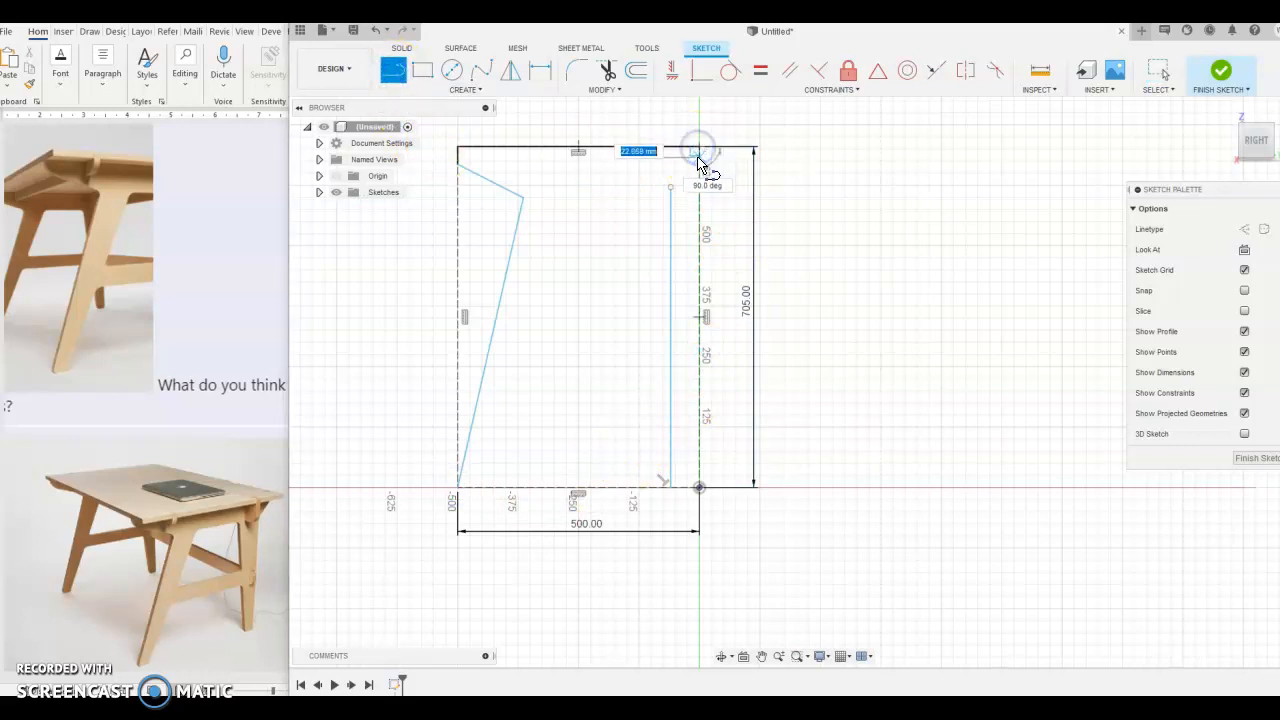
{"action": "left_click", "coordinate": [698, 157]}
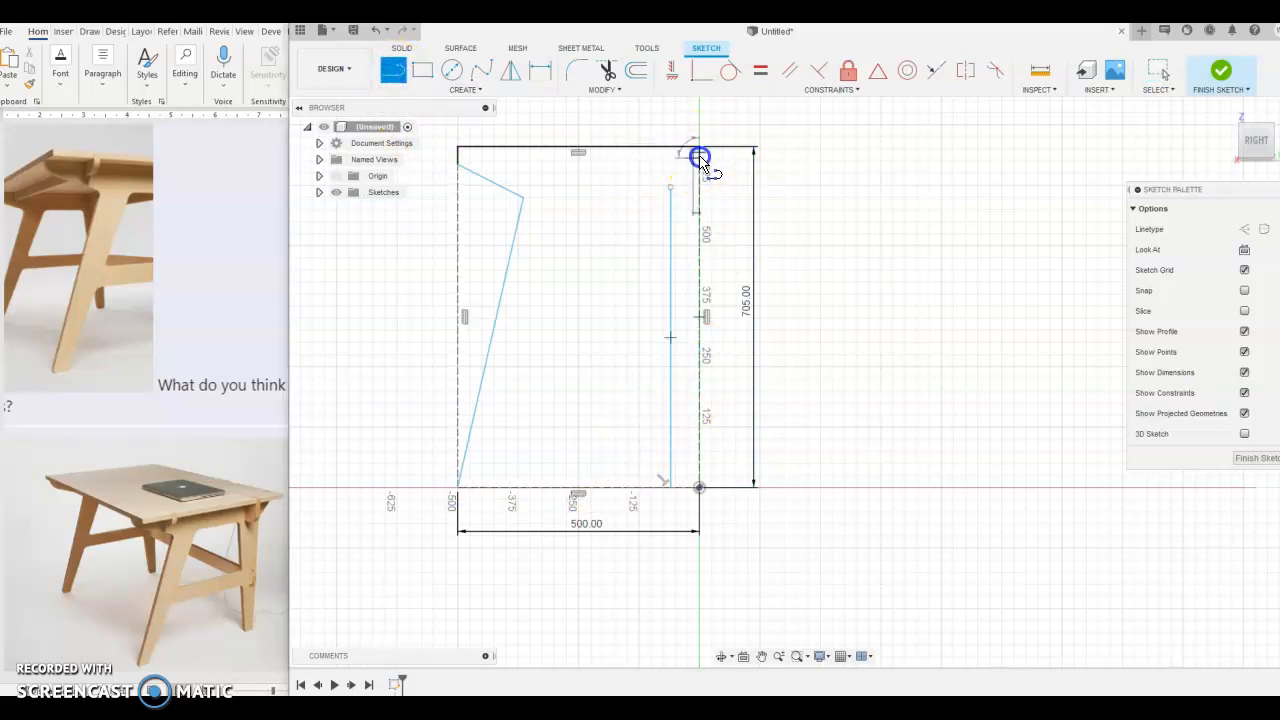
{"action": "left_click", "coordinate": [672, 186]}
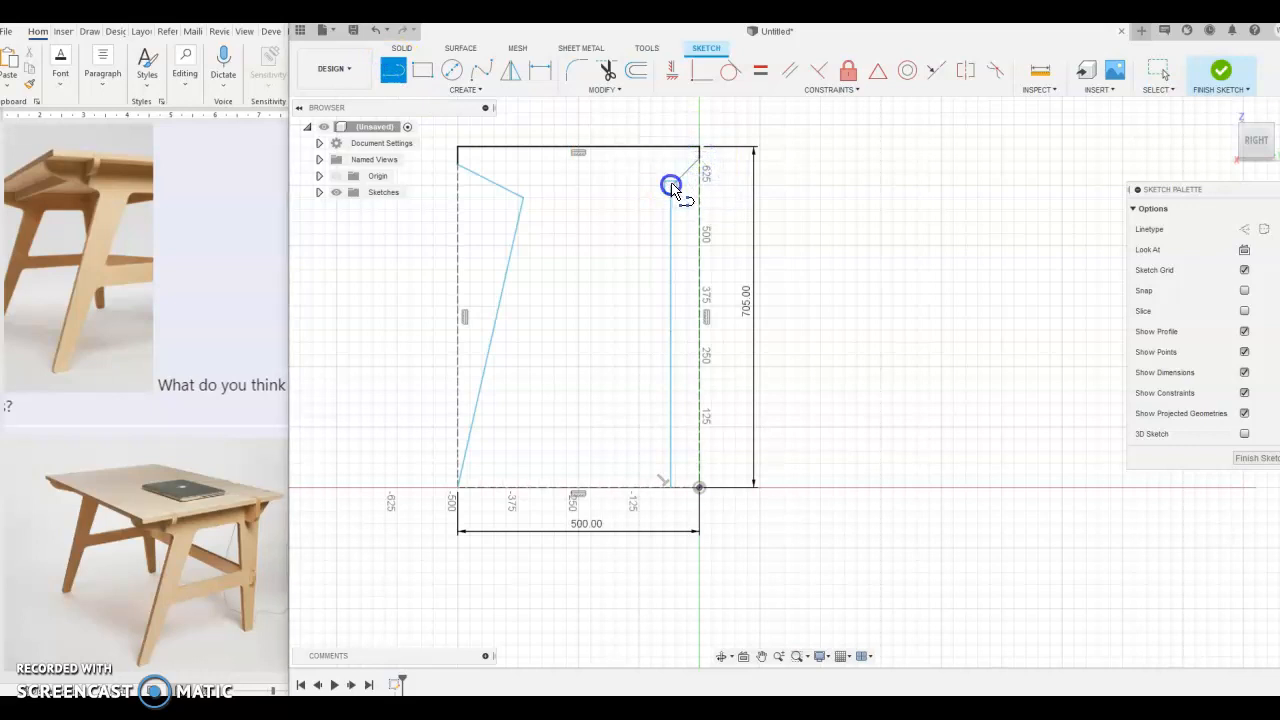
{"action": "left_click", "coordinate": [457, 147]}
{"action": "left_click", "coordinate": [457, 164]}
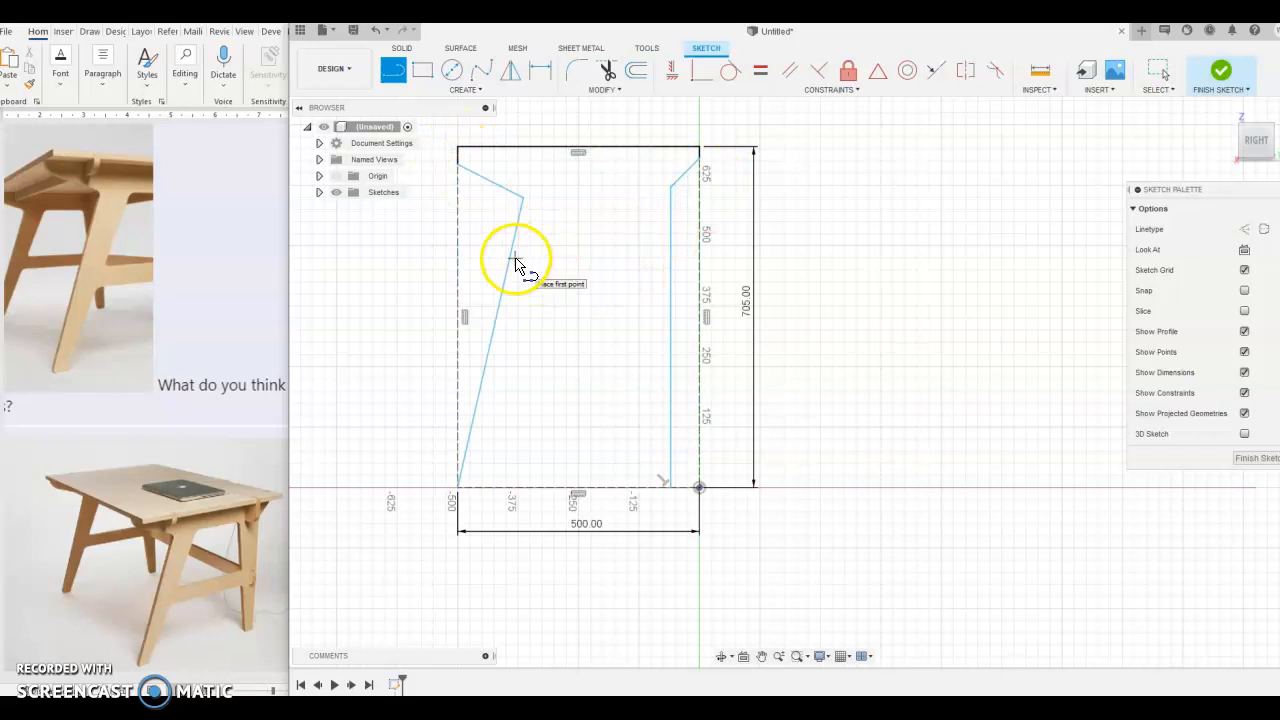
{"action": "key", "text": "Escape"}
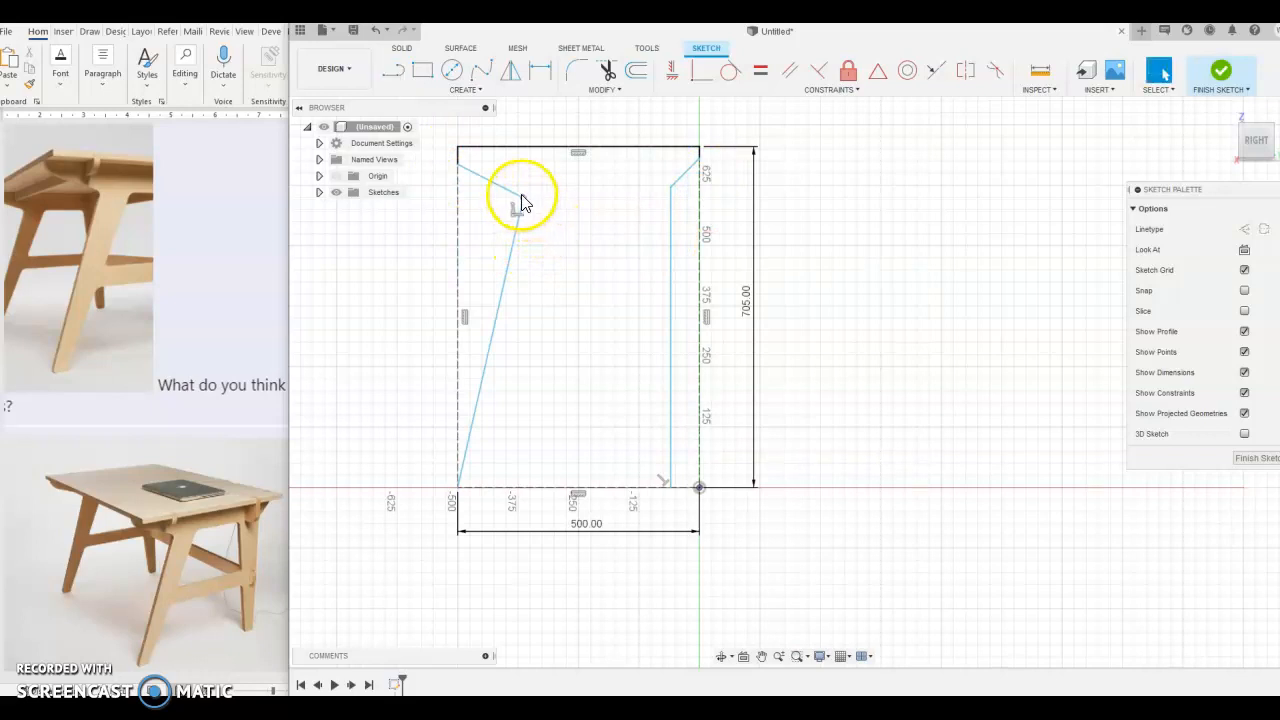
Draw a construction line connecting the sloping leg line's upper bend to the vertical leg line's upper end
{"action": "left_click", "coordinate": [393, 70]}
{"action": "left_click", "coordinate": [1243, 229]}
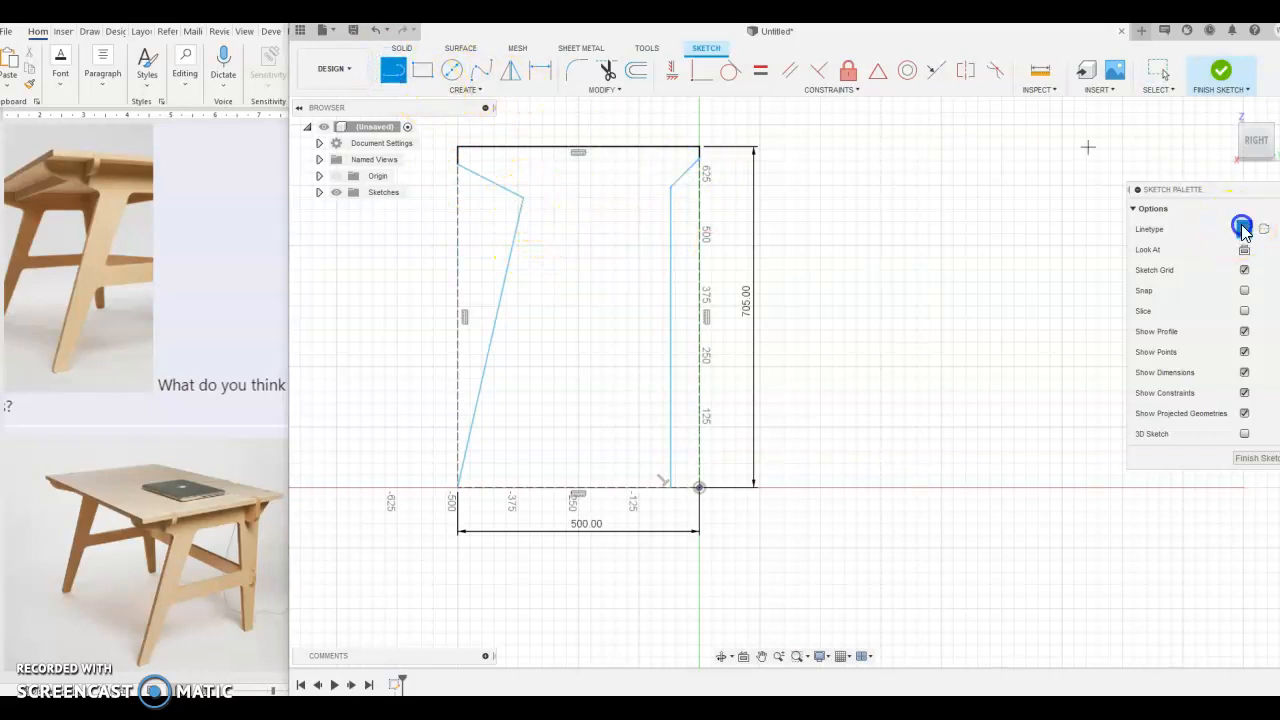
{"action": "left_click", "coordinate": [522, 197]}
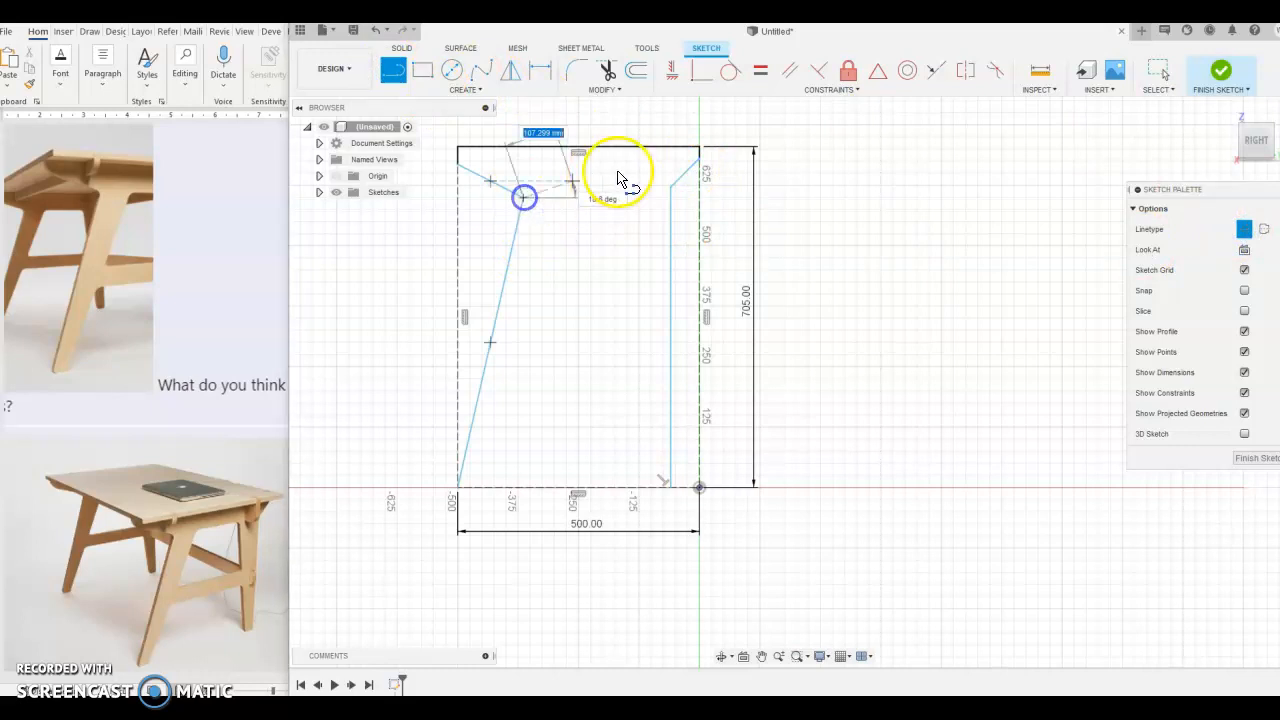
{"action": "left_click", "coordinate": [671, 186]}
{"action": "key", "text": "Escape"}
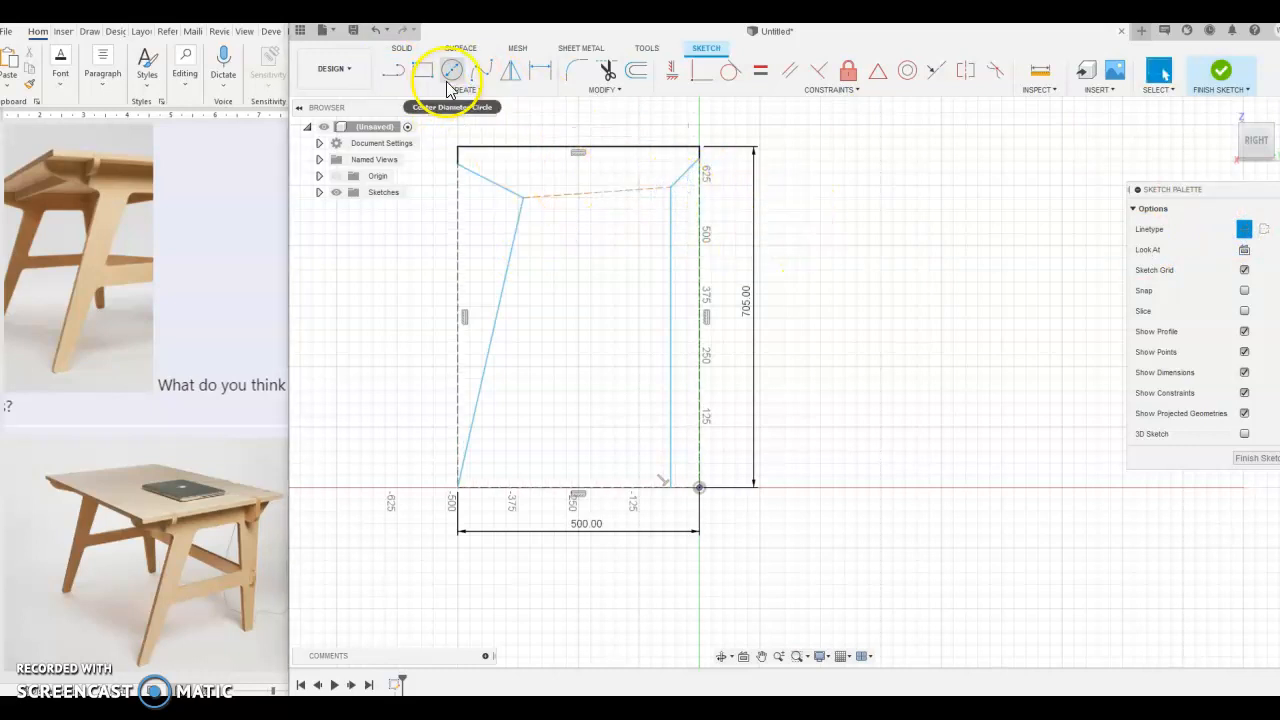
Apply a horizontal constraint to the construction line joining the upper ends of the two leg lines
{"action": "left_click", "coordinate": [673, 72]}
{"action": "left_click", "coordinate": [622, 191]}
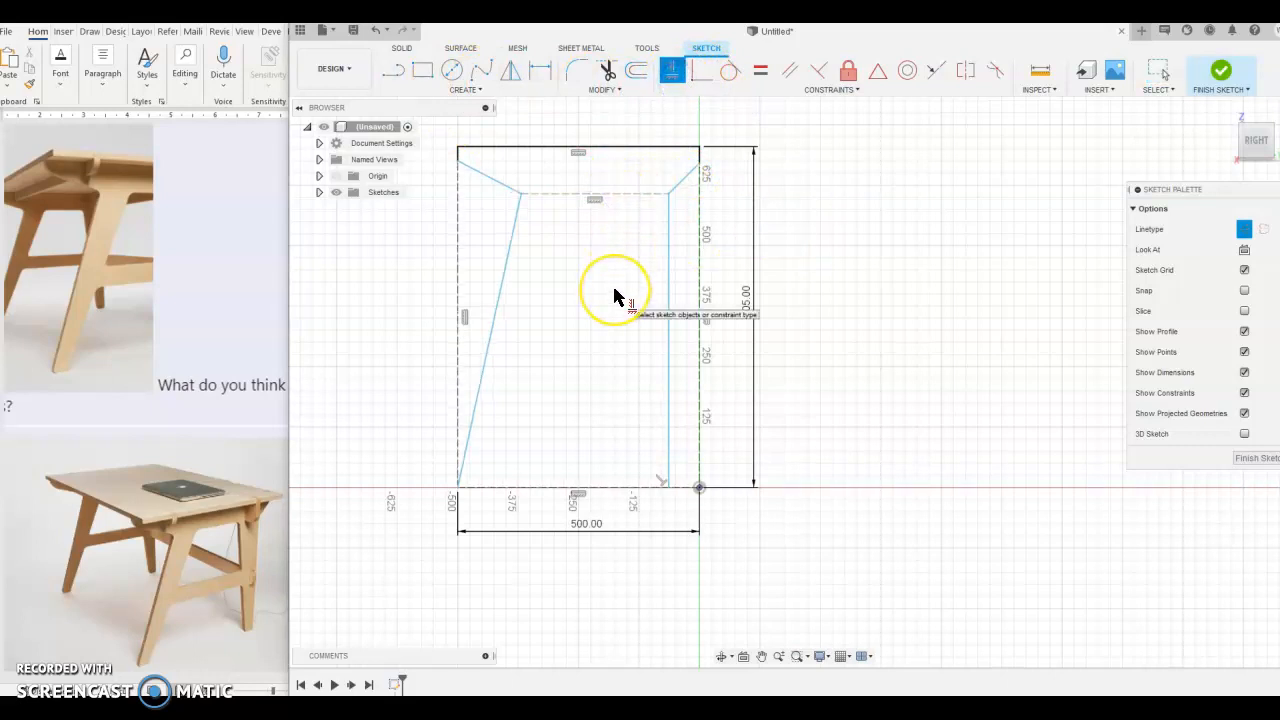
{"action": "key", "text": "Escape"}
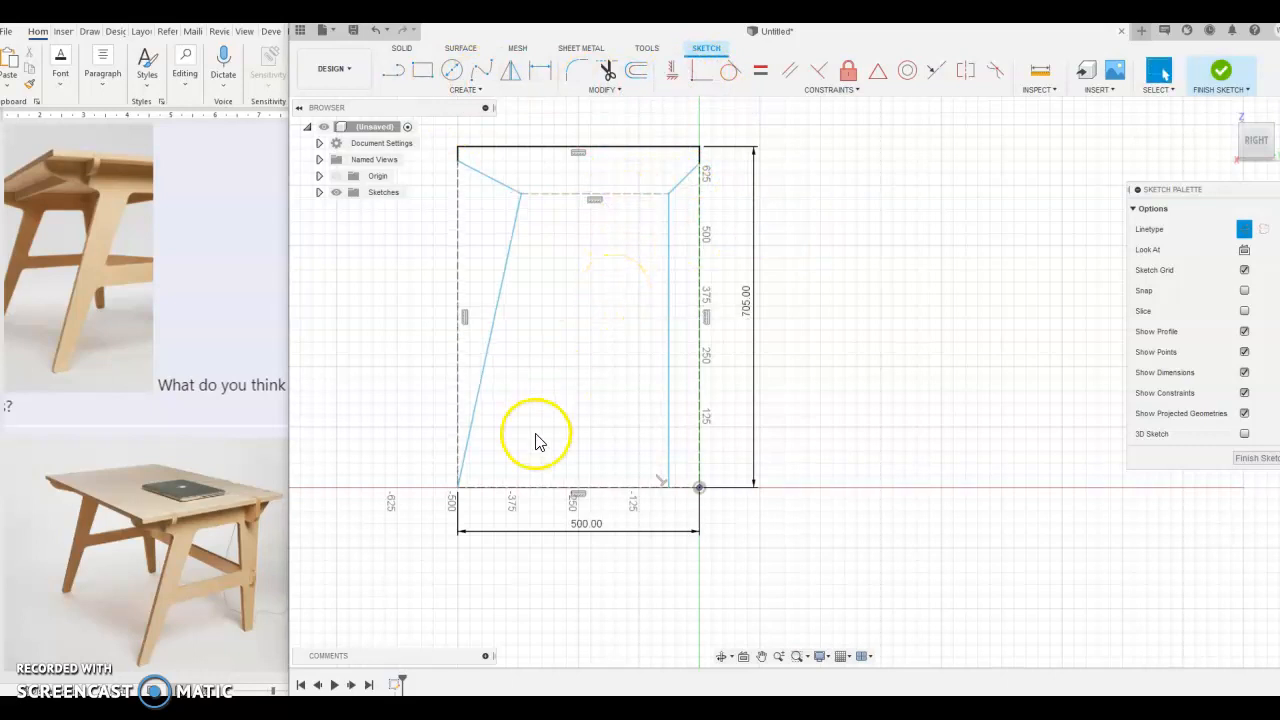
{"action": "left_click", "coordinate": [392, 70]}
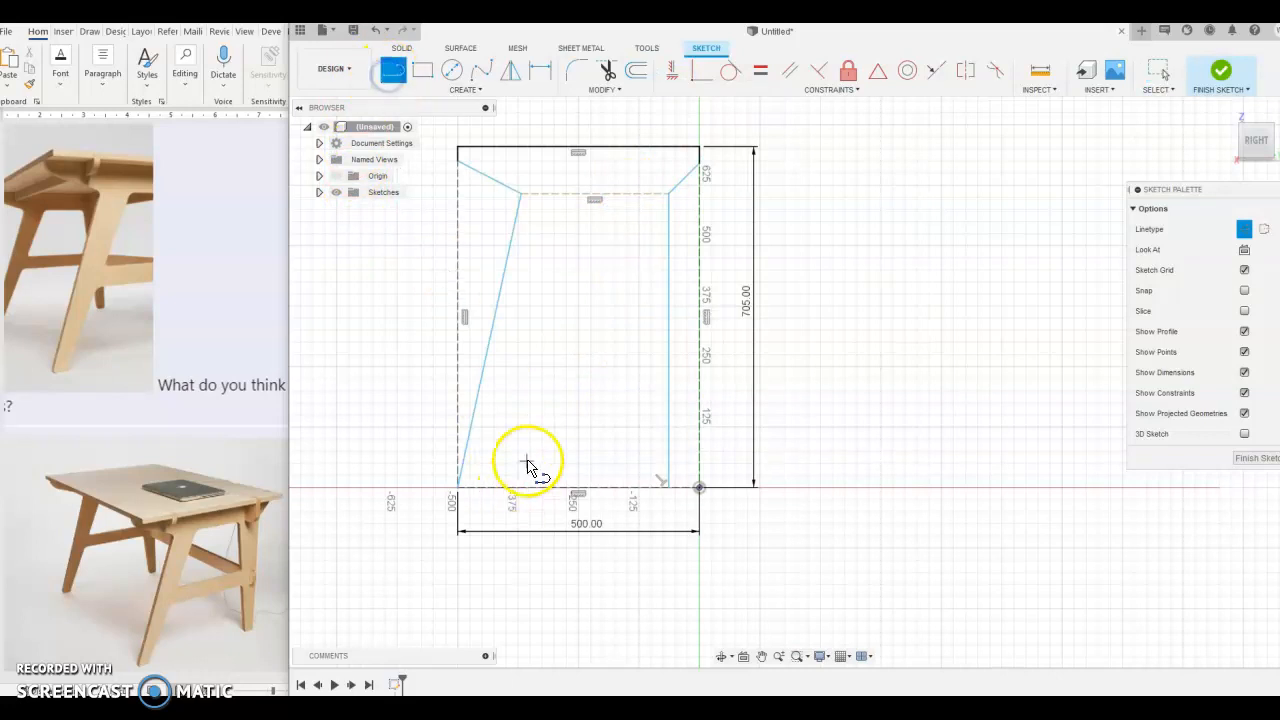
{"action": "left_click", "coordinate": [458, 487]}
{"action": "left_click", "coordinate": [493, 488]}
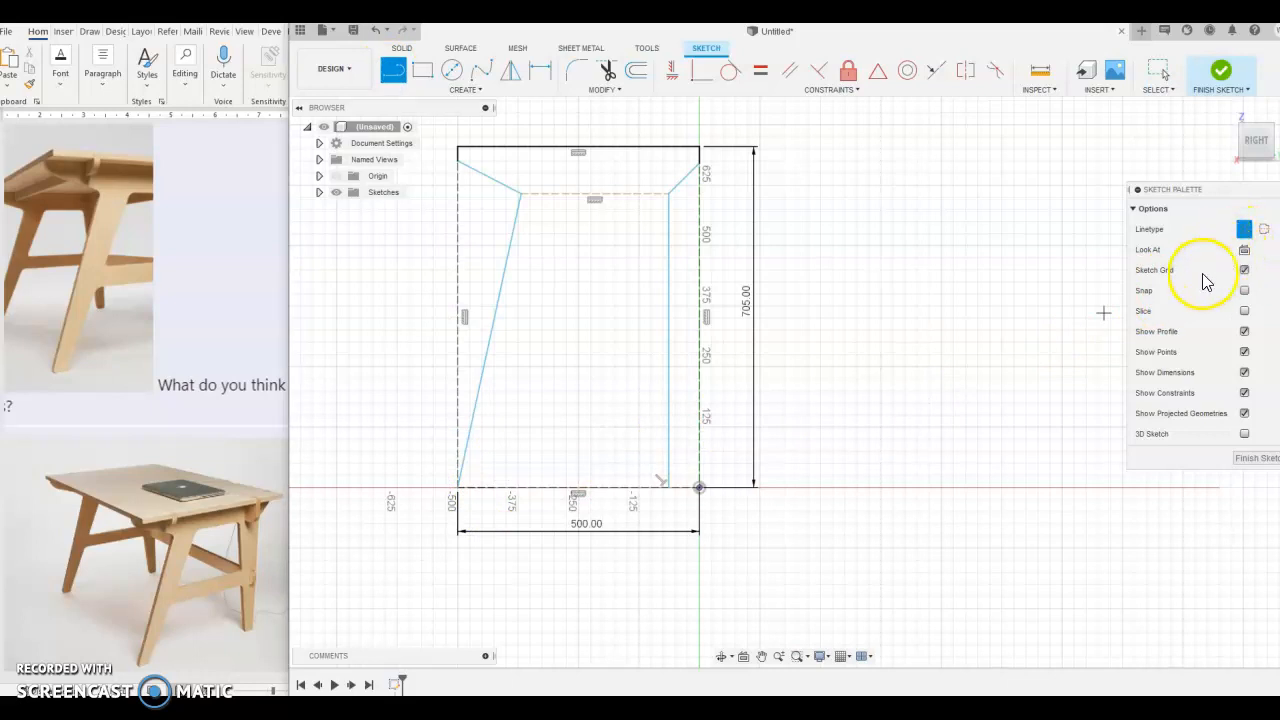
{"action": "key", "text": "Escape"}
Draw a solid foot segment about 82 mm long at the sloping leg's base and an inner leg line about 213 mm long parallel to the outer one
{"action": "left_click", "coordinate": [395, 70]}
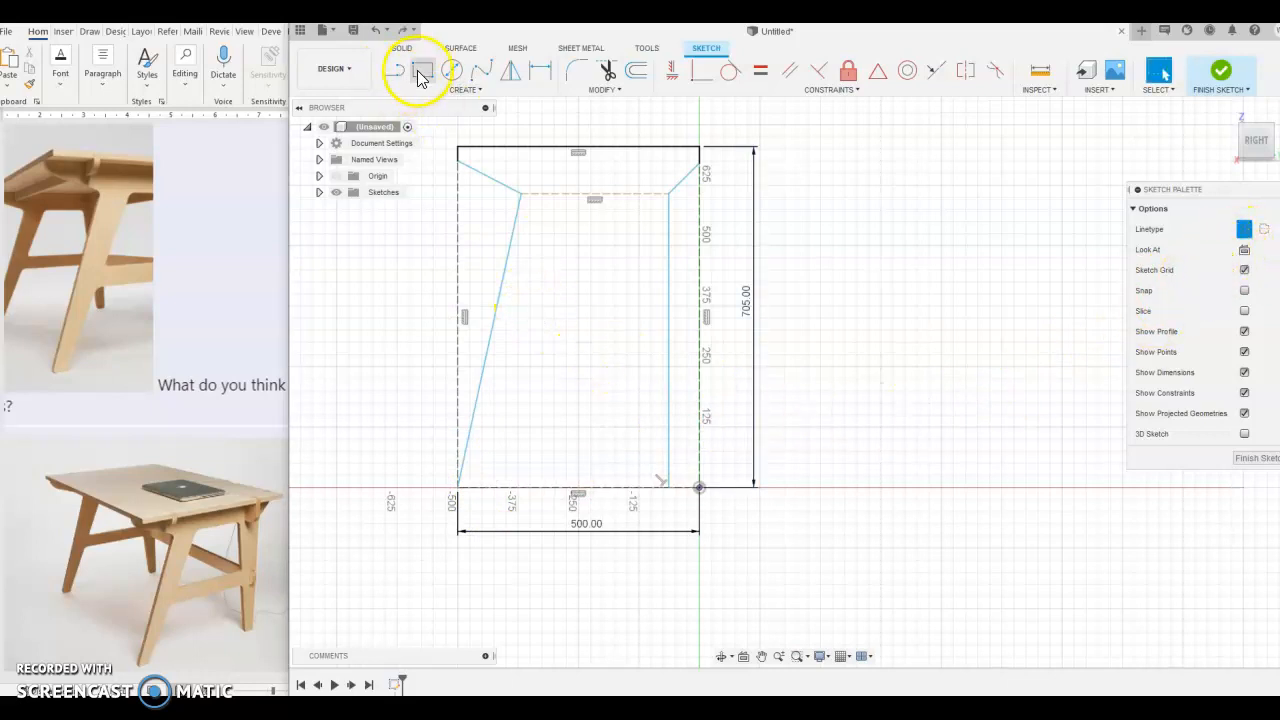
{"action": "left_click", "coordinate": [1245, 230]}
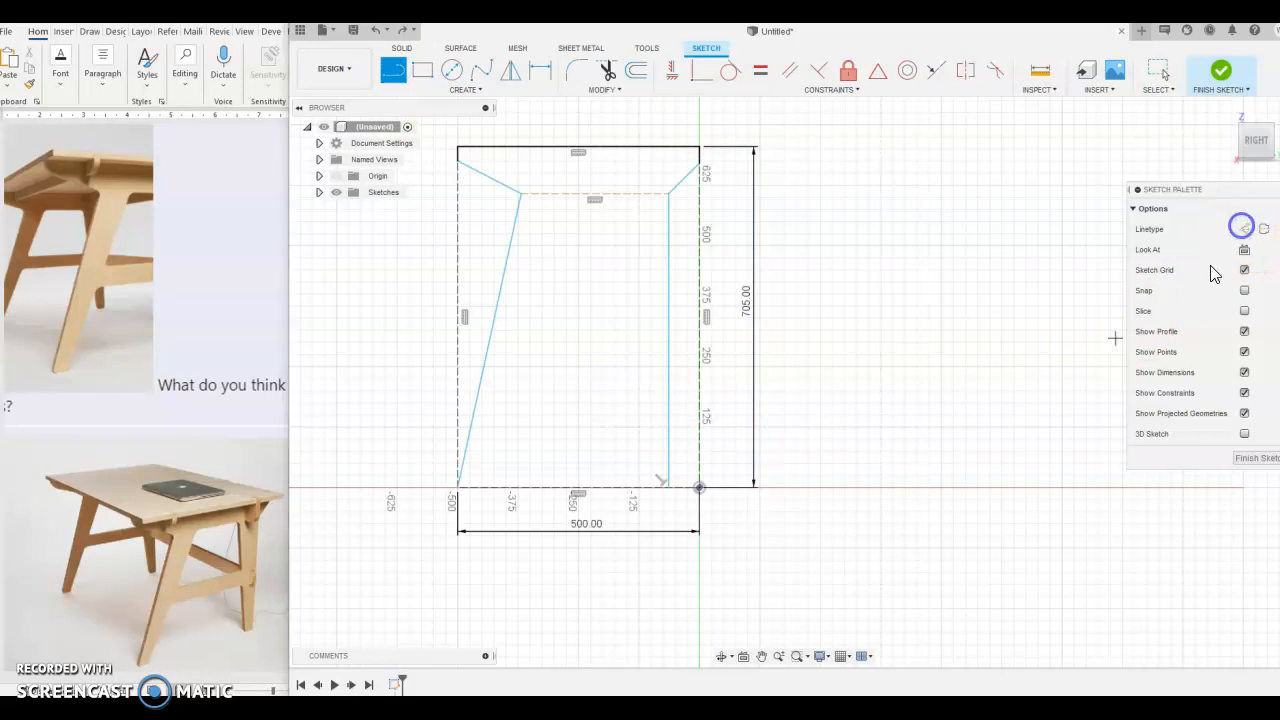
{"action": "left_click", "coordinate": [460, 489]}
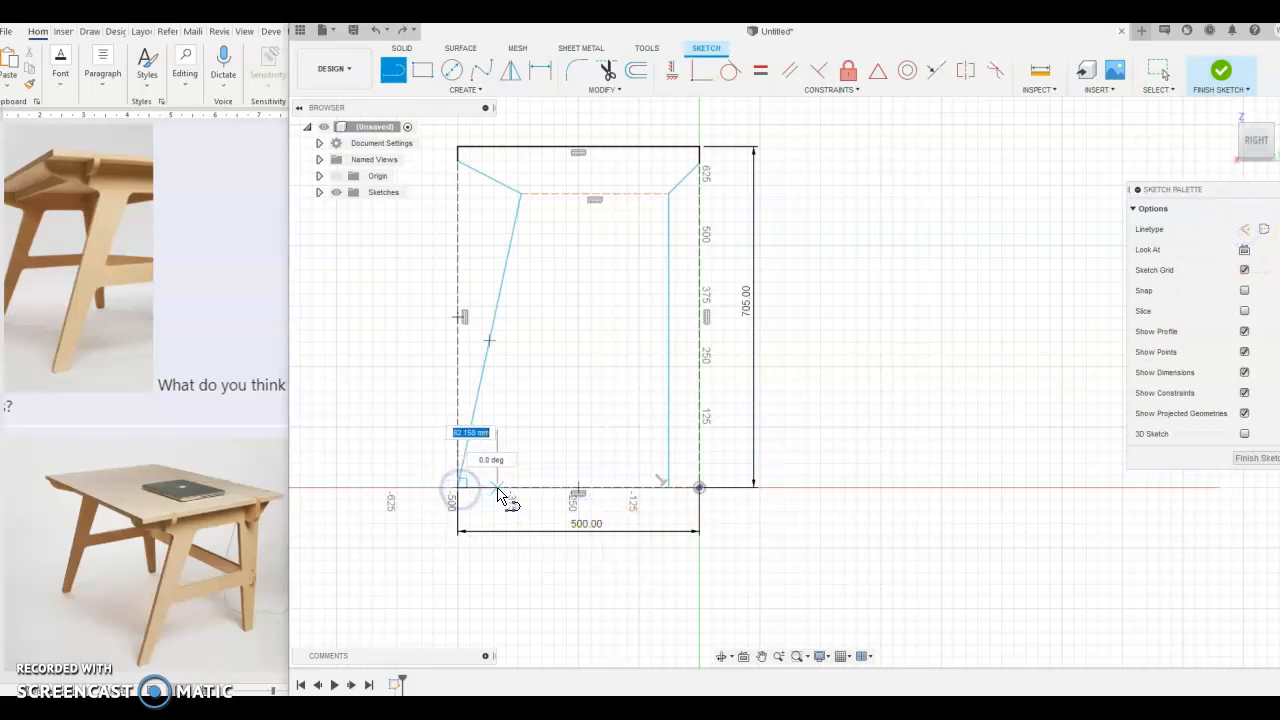
{"action": "left_click_drag", "start_coordinate": [500, 492], "coordinate": [522, 388]}
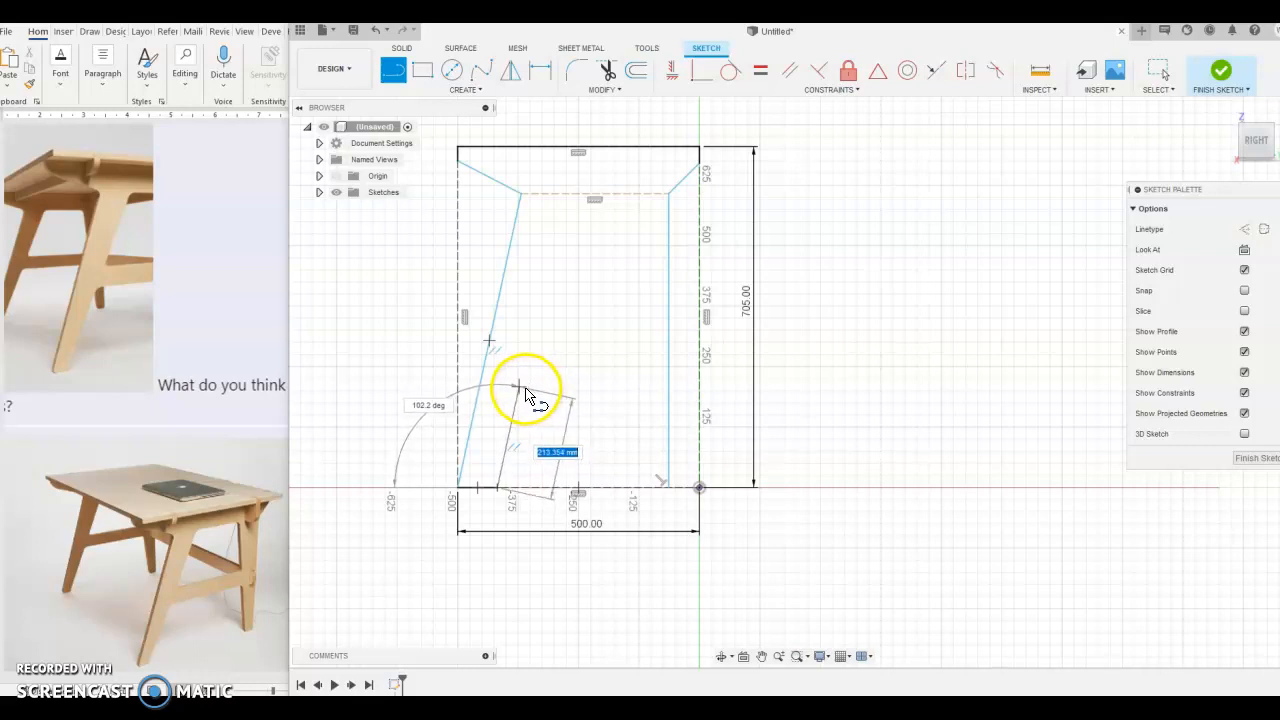
{"action": "left_click", "coordinate": [519, 387]}
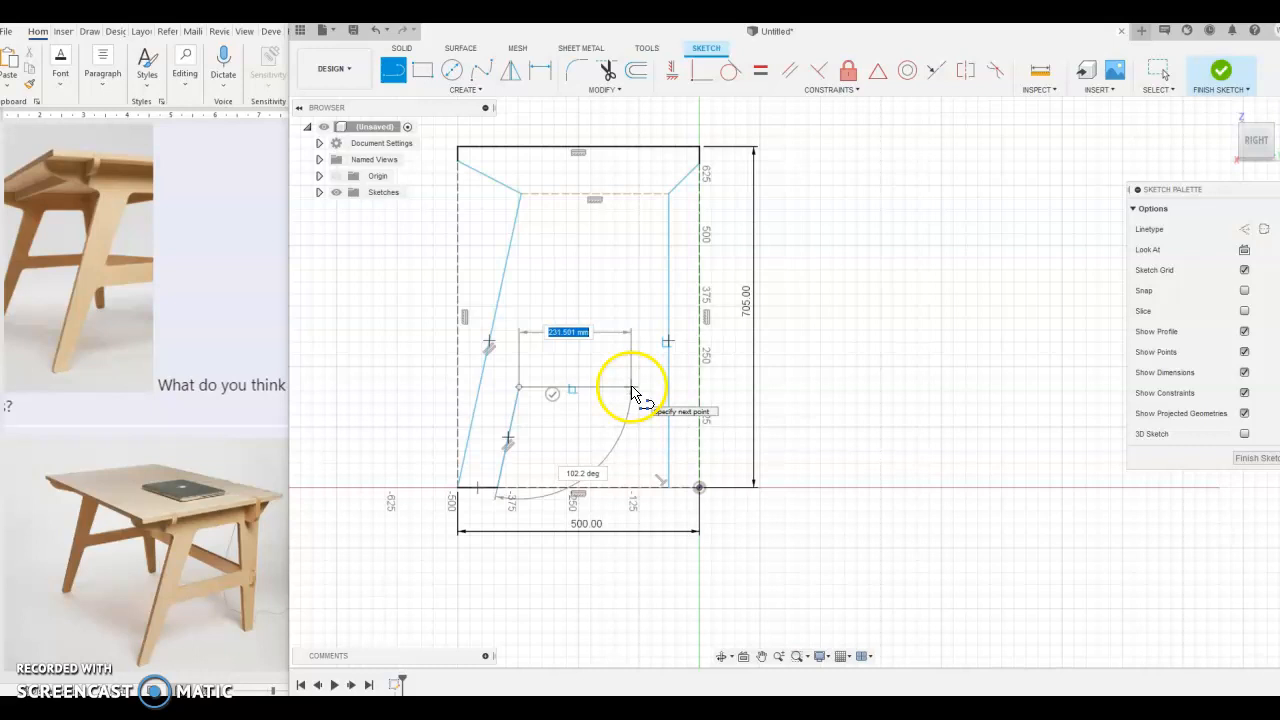
Complete the lower opening with a crosspiece line about 232 mm long, a perpendicular line to the base and a foot segment to the vertical leg line
{"action": "left_click", "coordinate": [631, 387]}
{"action": "left_click", "coordinate": [630, 486]}
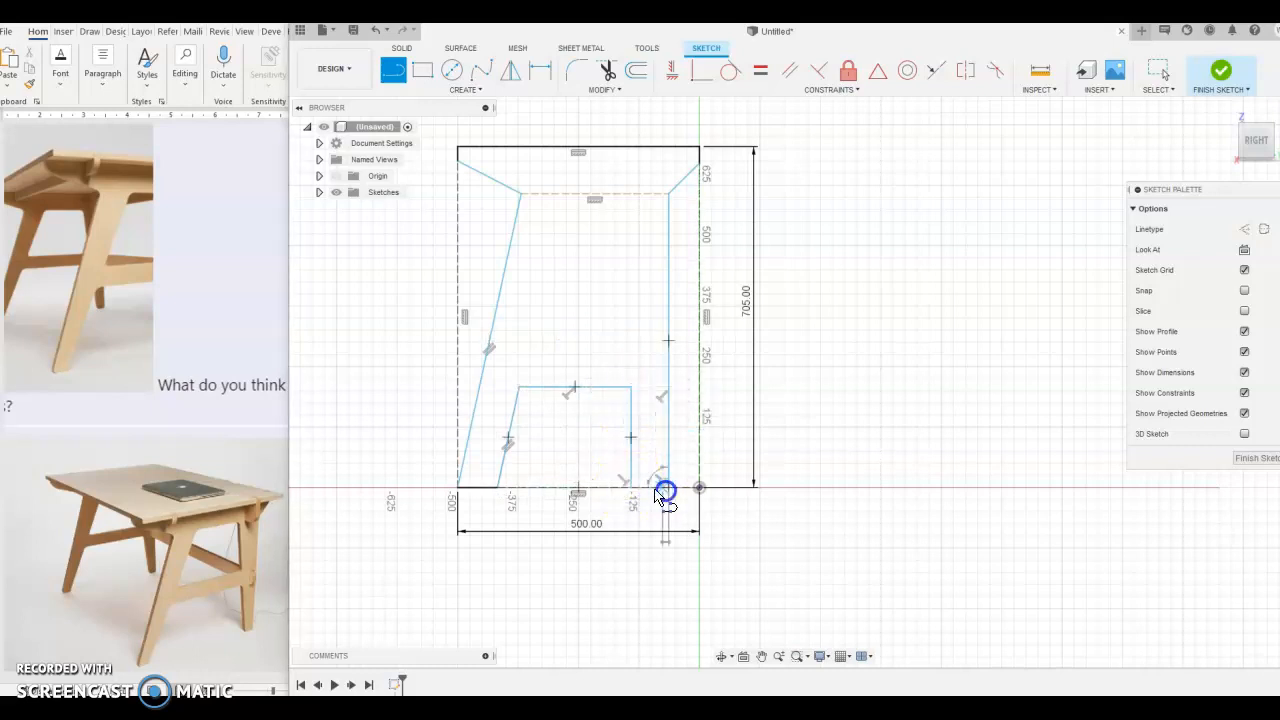
{"action": "left_click", "coordinate": [666, 489]}
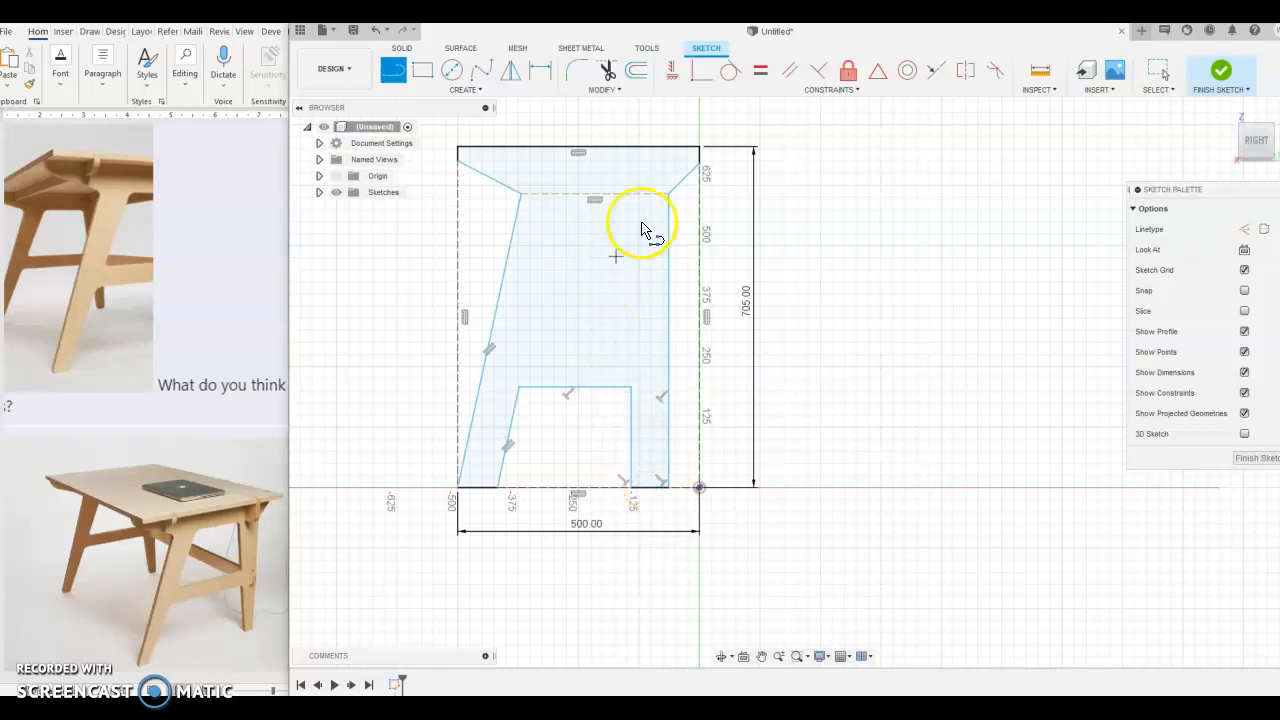
Draw the upper opening with a horizontal line about 190 mm long and a vertical and a sloping line from its ends up to the construction line
{"action": "left_click", "coordinate": [539, 327]}
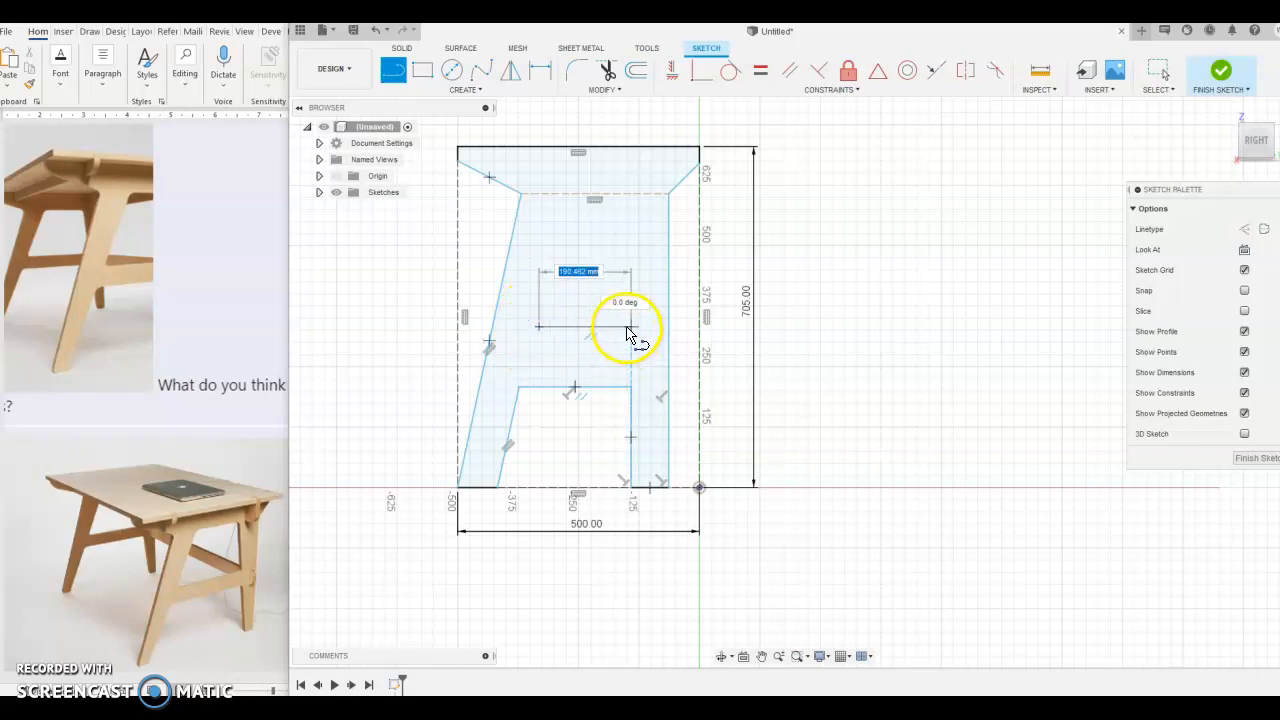
{"action": "left_click", "coordinate": [631, 327]}
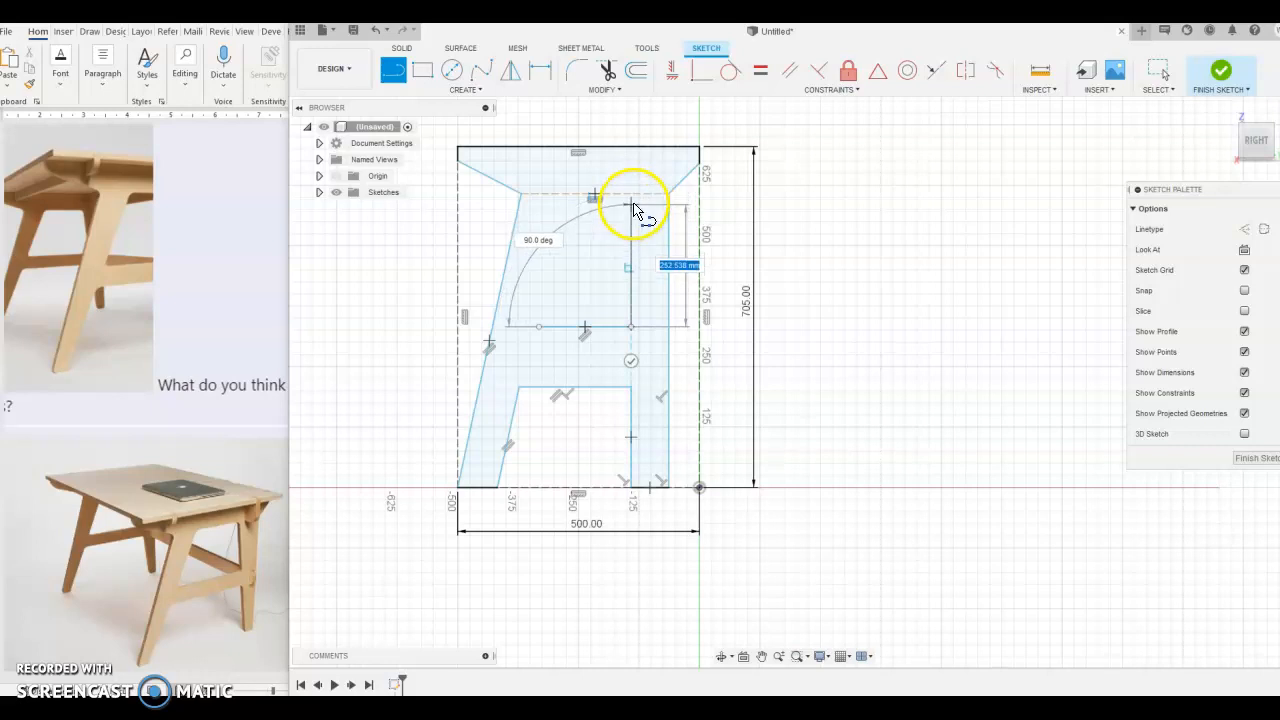
{"action": "double_click", "coordinate": [634, 198]}
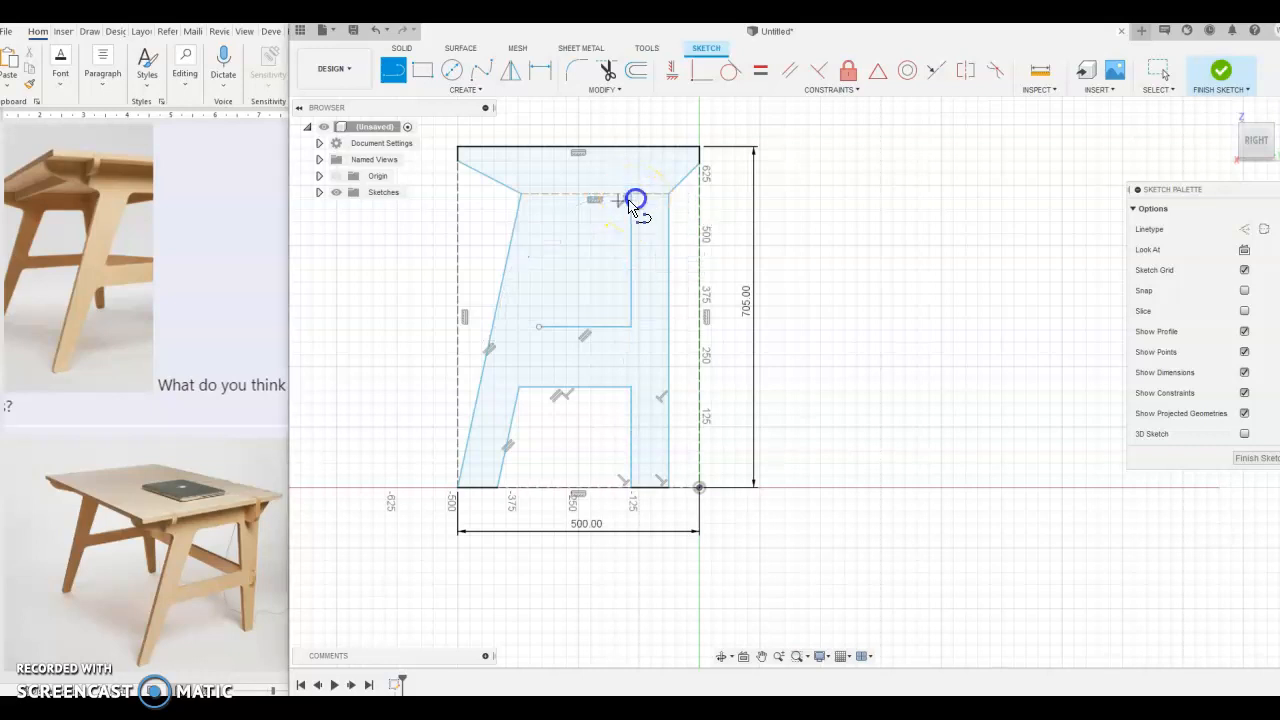
{"action": "left_click", "coordinate": [536, 325]}
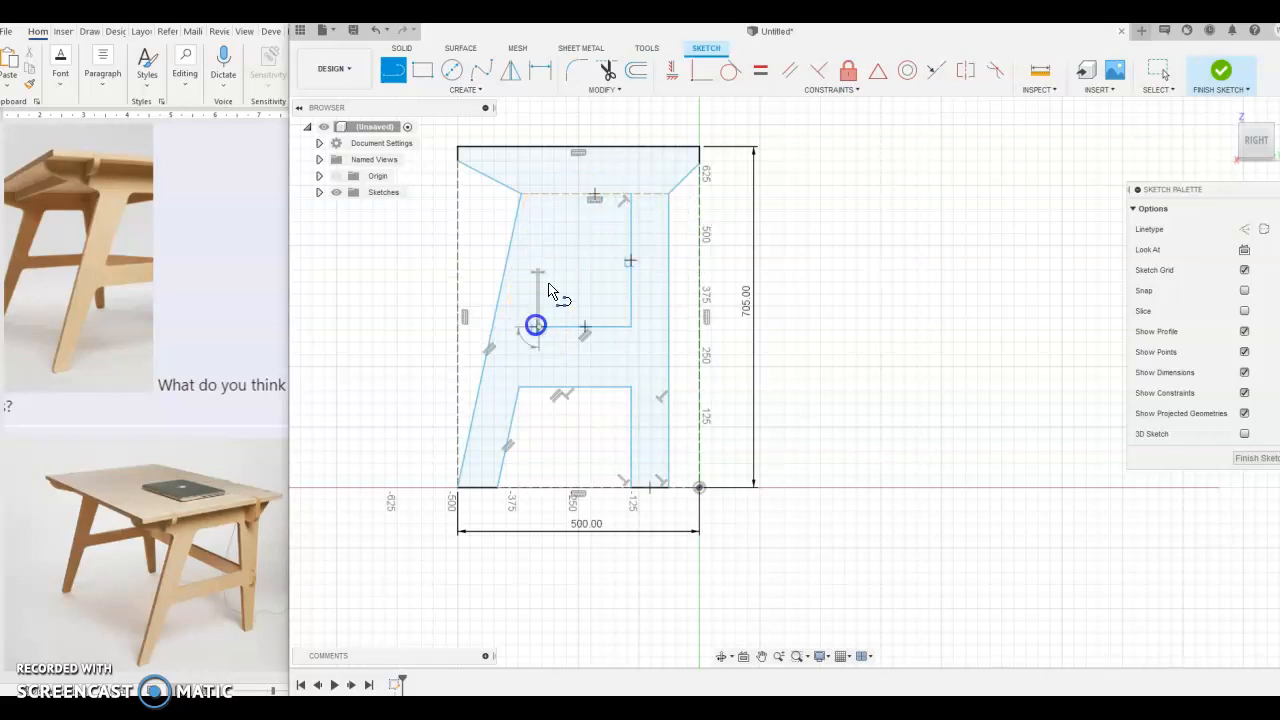
{"action": "left_click", "coordinate": [558, 195]}
{"action": "left_click", "coordinate": [560, 196]}
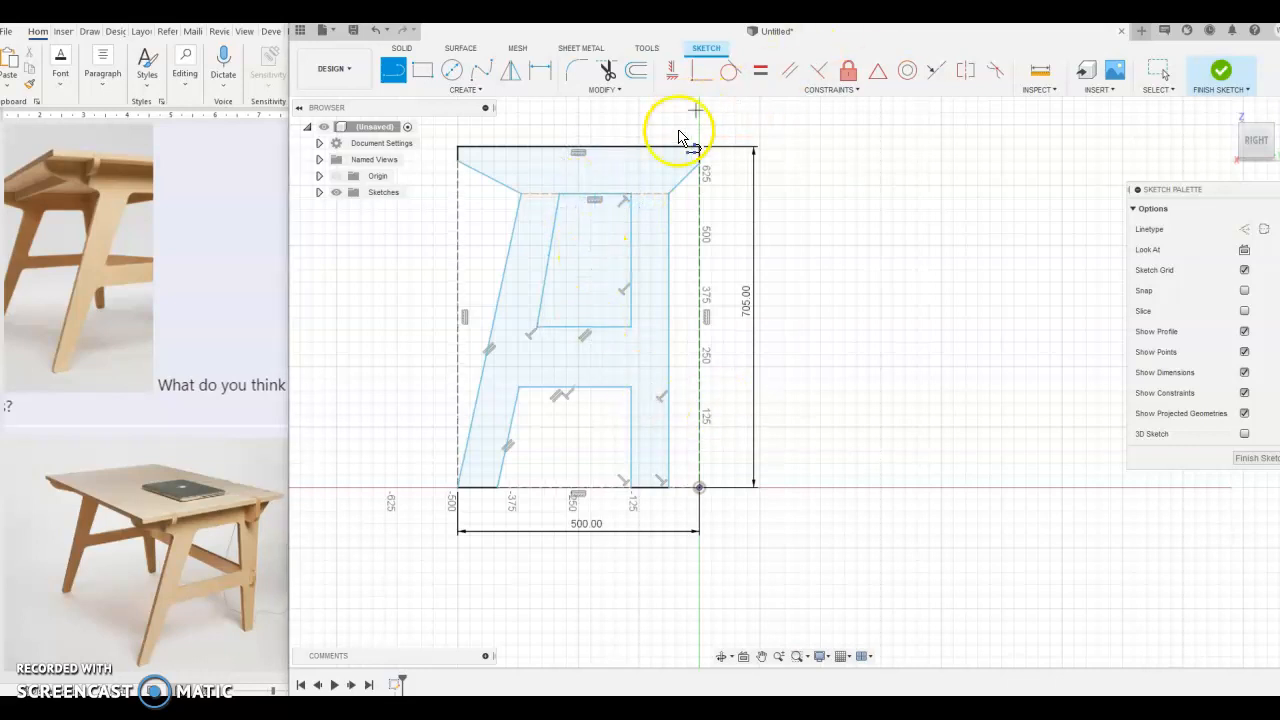
Make the upper opening's sloping line parallel to the outer sloping leg line
{"action": "left_click", "coordinate": [787, 70]}
{"action": "left_click", "coordinate": [508, 265]}
{"action": "left_click", "coordinate": [546, 281]}
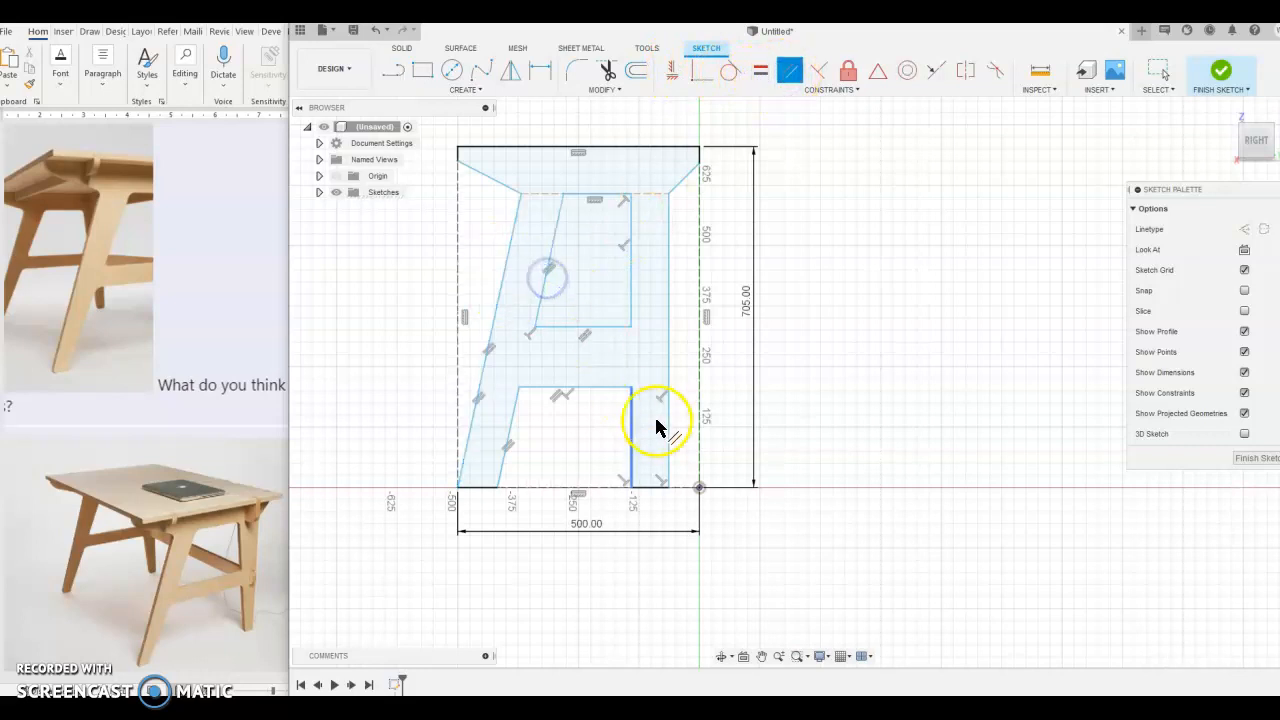
Make the sloping lines of the upper and lower openings collinear
{"action": "left_click", "coordinate": [543, 287]}
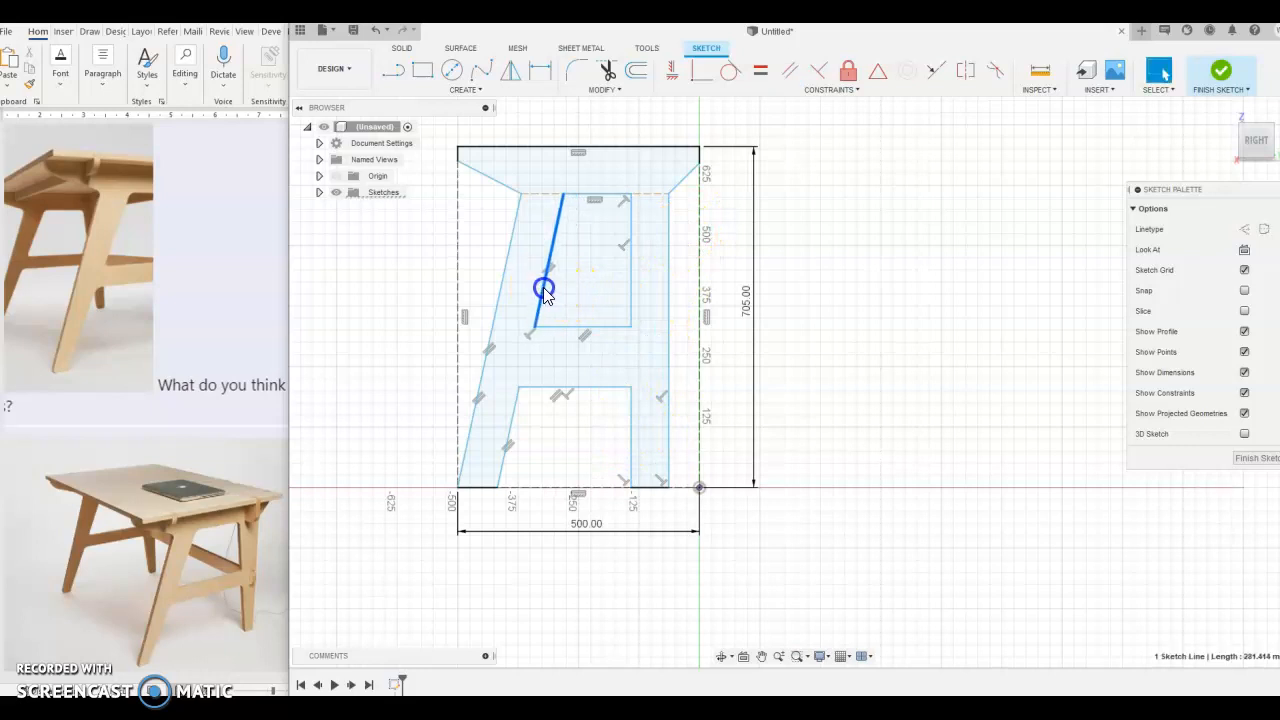
{"action": "left_click", "coordinate": [938, 76]}
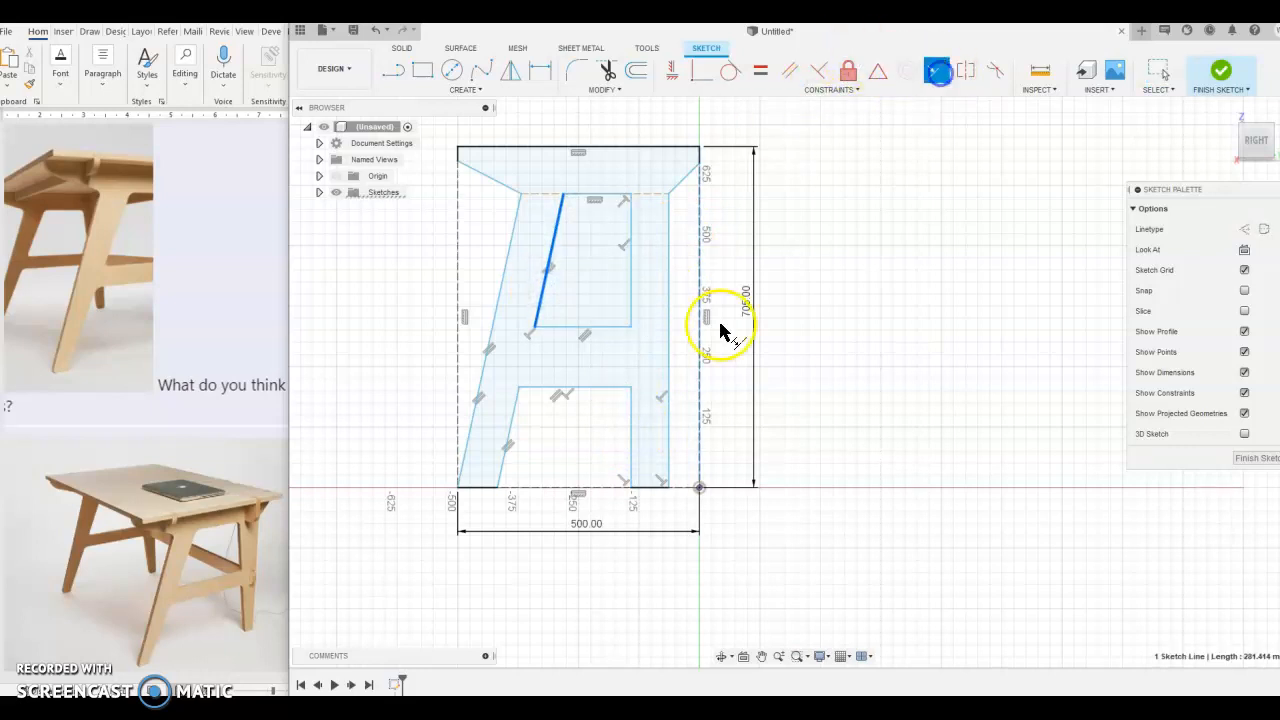
{"action": "left_click", "coordinate": [515, 408]}
{"action": "left_click", "coordinate": [541, 308]}
{"action": "key", "text": "Escape"}
{"action": "mouse_move", "coordinate": [545, 310]}
{"action": "left_mouse_down"}
{"action": "mouse_move", "coordinate": [551, 284]}
{"action": "mouse_move", "coordinate": [537, 306]}
{"action": "left_mouse_up"}
Move the upper opening's vertical line inward and make the lower opening's vertical line collinear with it
{"action": "left_click_drag", "start_coordinate": [620, 320], "coordinate": [609, 311]}
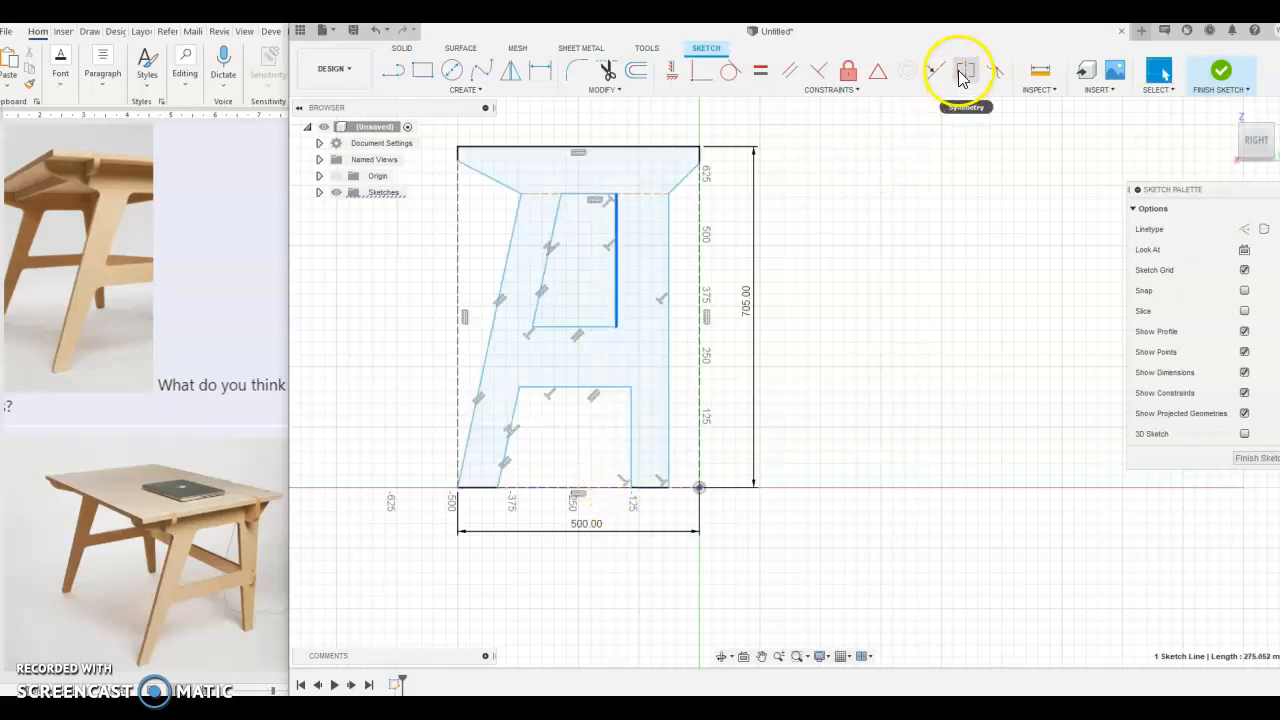
{"action": "left_click", "coordinate": [929, 74]}
{"action": "left_click", "coordinate": [614, 247]}
{"action": "left_click", "coordinate": [631, 414]}
{"action": "left_click", "coordinate": [634, 418]}
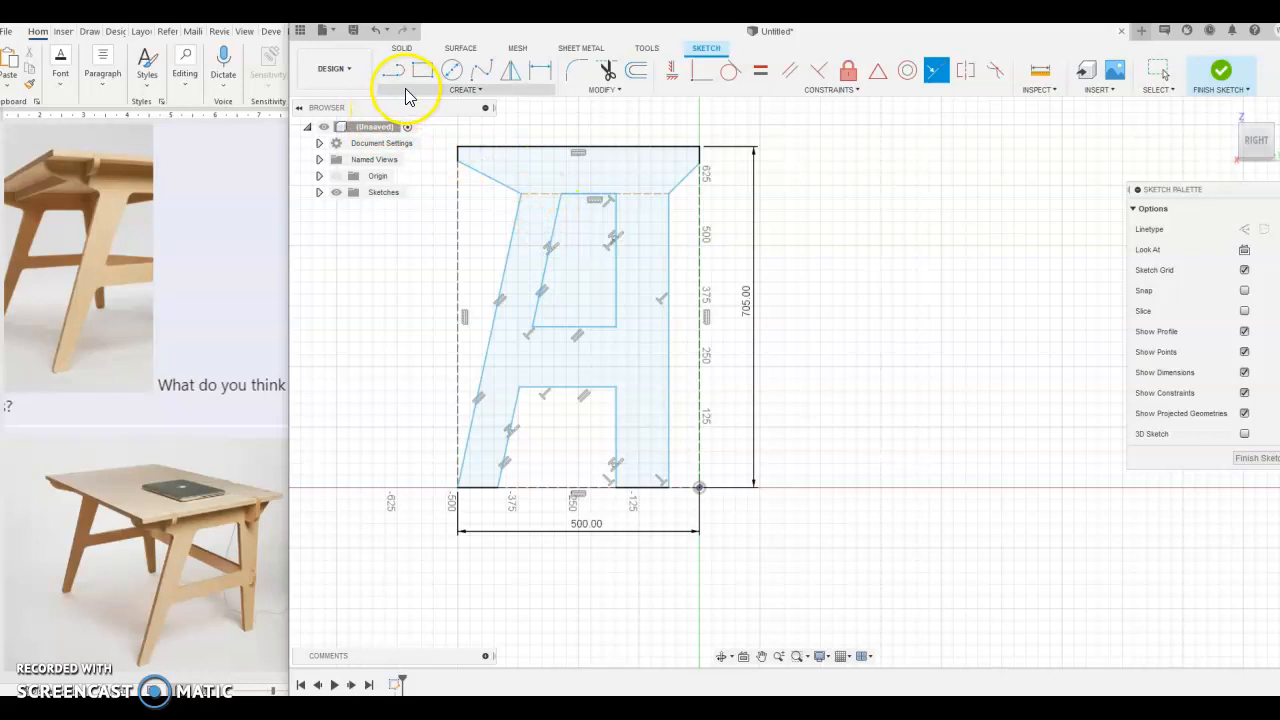
Dimension the distance between the sloping leg's outer and inner lines as 80 mm
{"action": "left_click", "coordinate": [539, 70]}
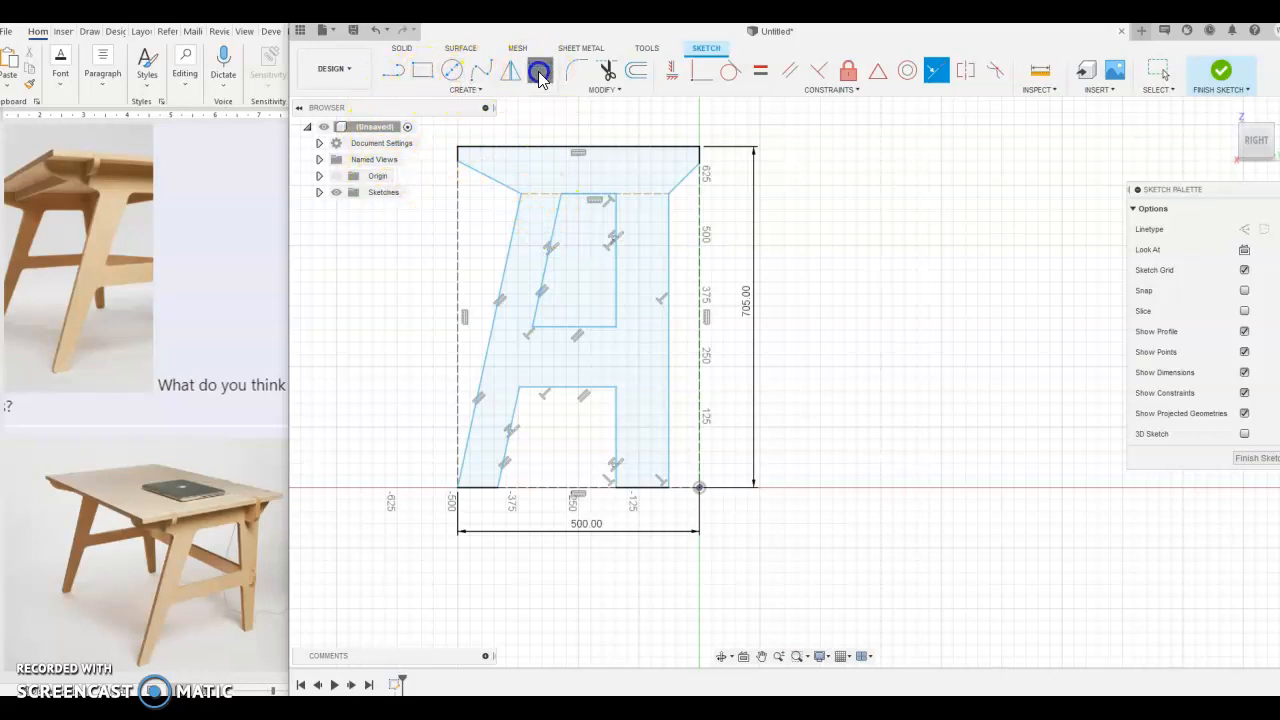
{"action": "left_click", "coordinate": [498, 489]}
{"action": "key", "text": "Escape"}
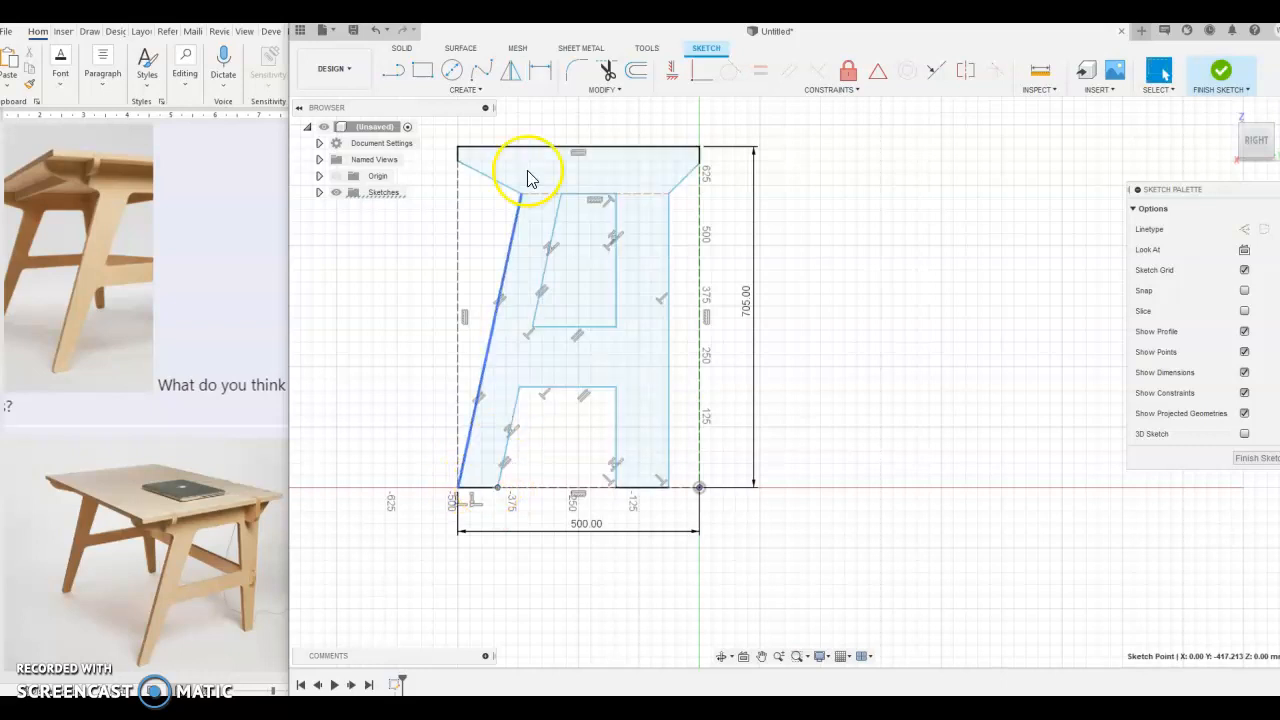
{"action": "left_click", "coordinate": [537, 73]}
{"action": "left_click", "coordinate": [507, 264]}
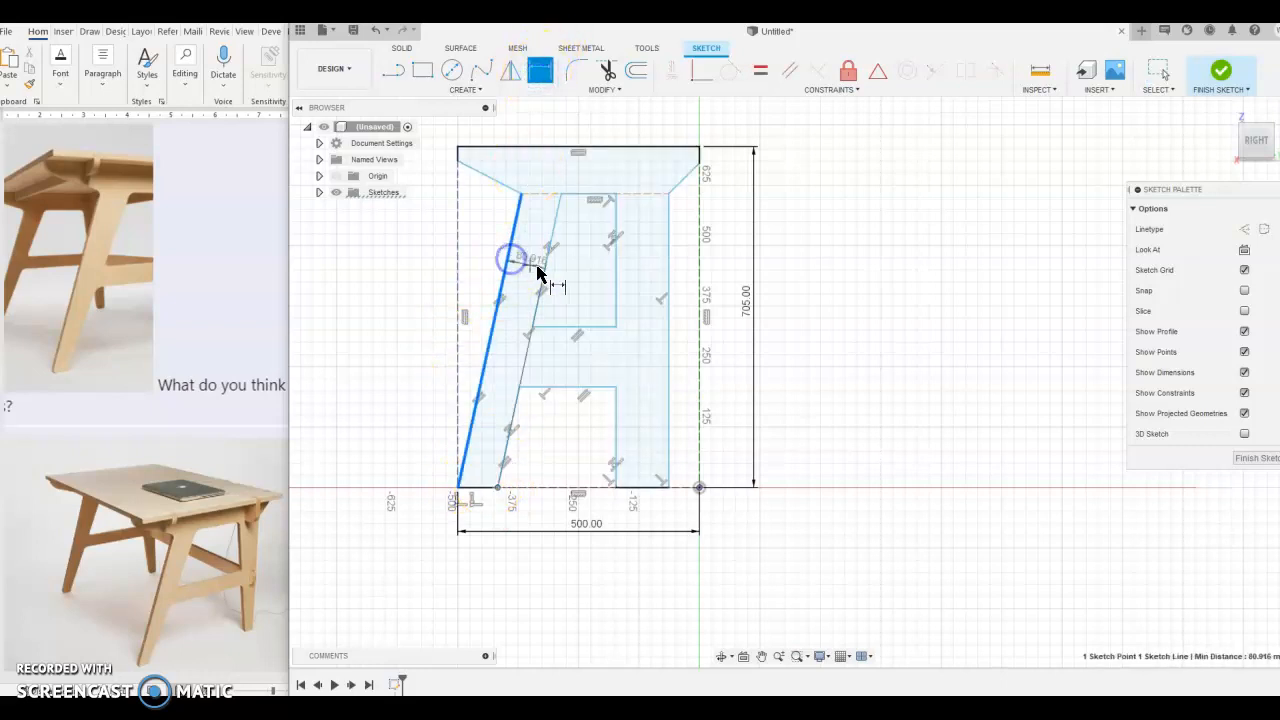
{"action": "left_click", "coordinate": [530, 268]}
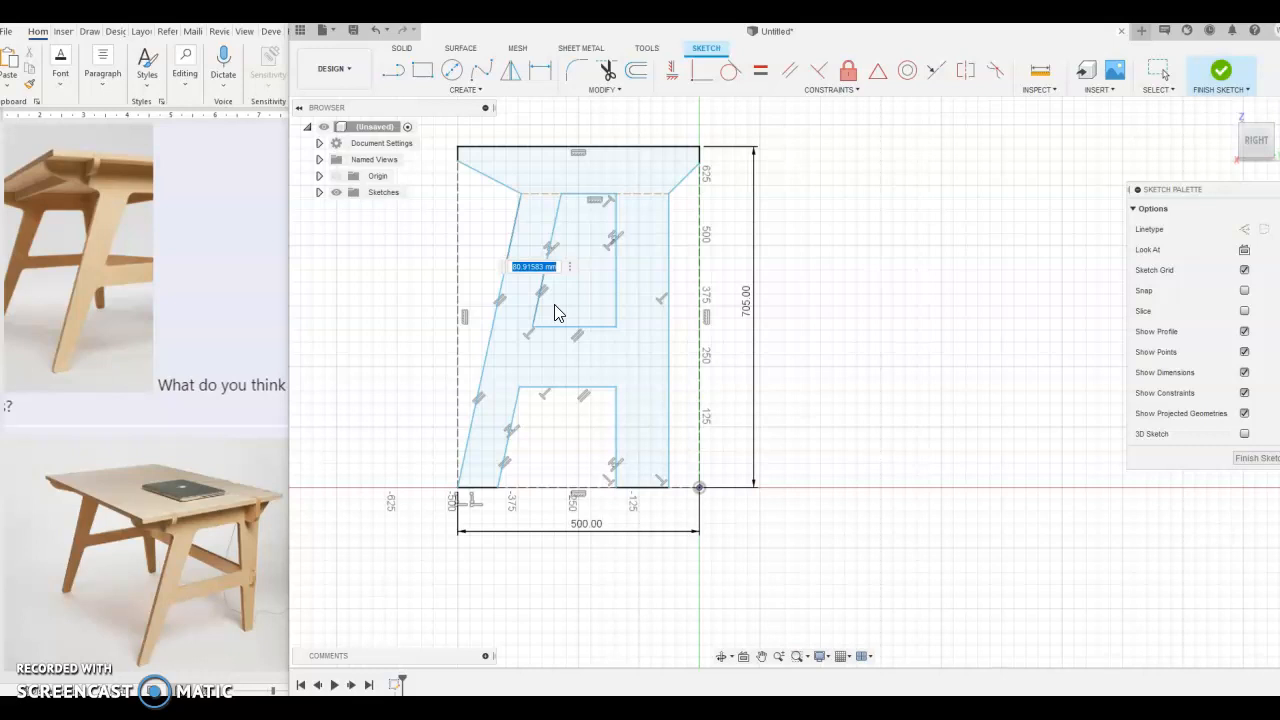
{"action": "type", "text": "80"}
{"action": "key", "text": "Return"}
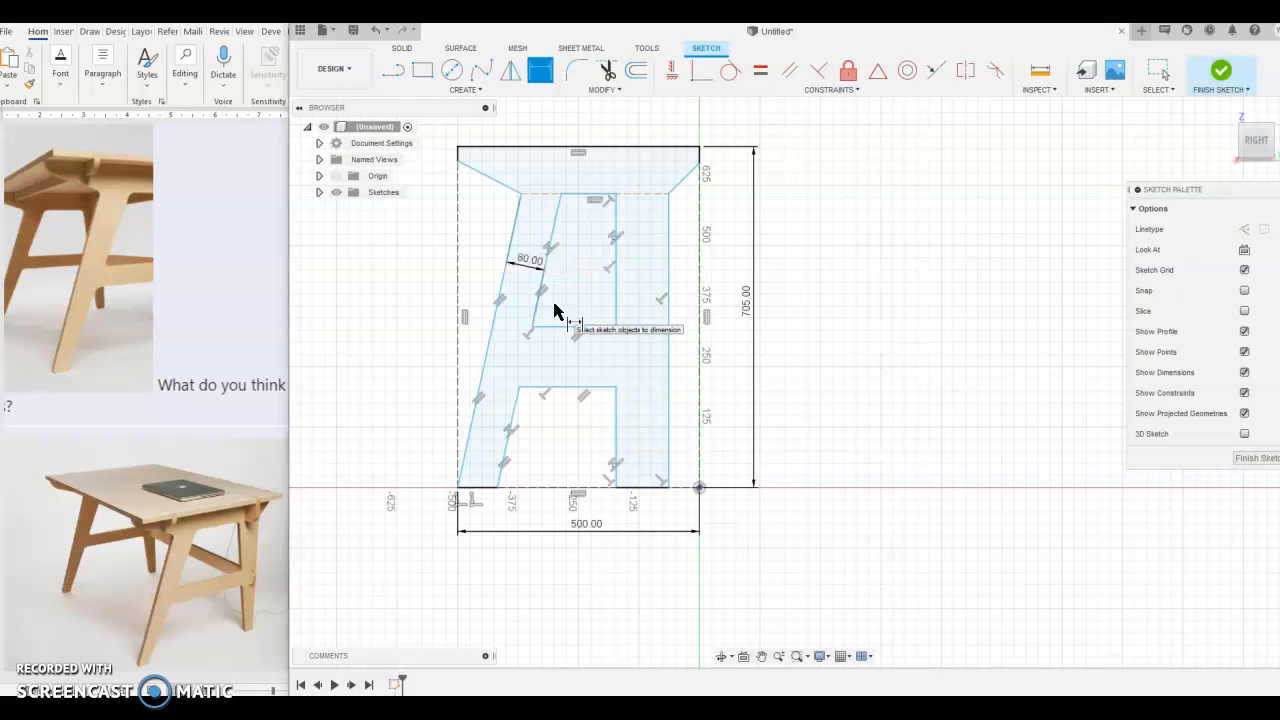
{"action": "key", "text": "Escape"}
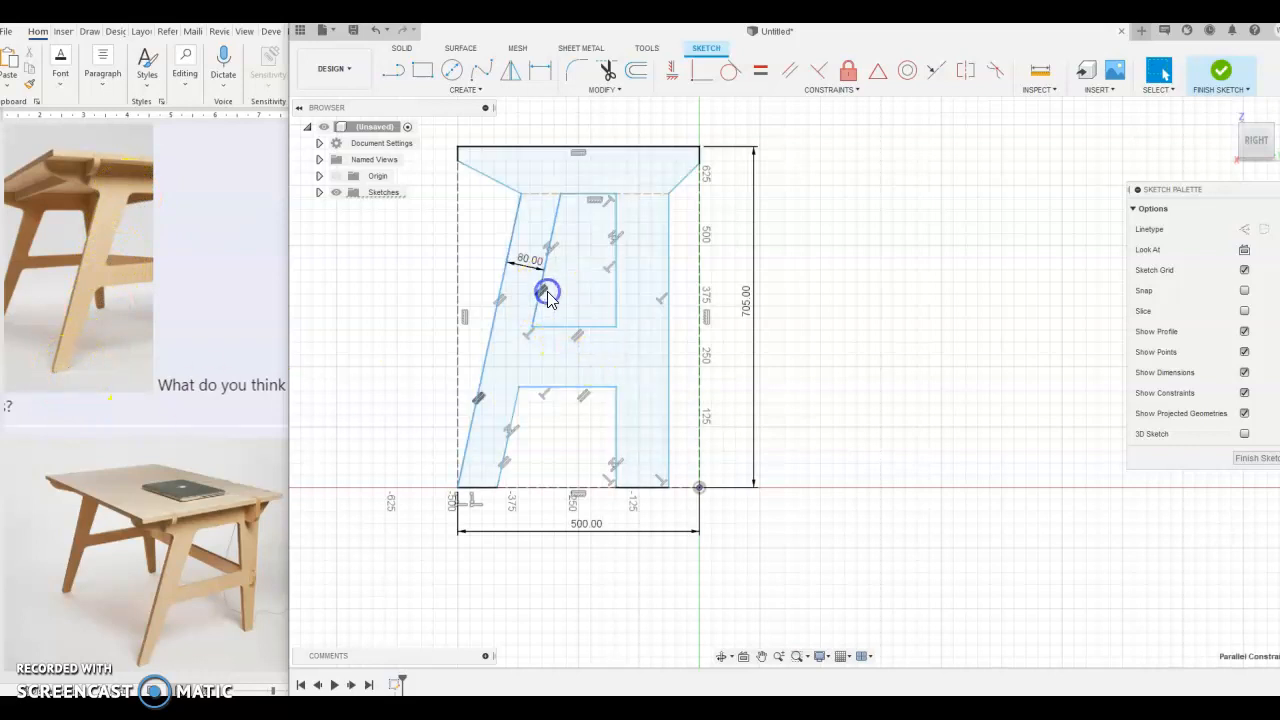
Delete the sloping leg's parallel constraints and its 80 mm dimension, and shift the inner foot corner slightly toward the outer corner
{"action": "key", "text": "Delete"}
{"action": "left_click", "coordinate": [513, 431]}
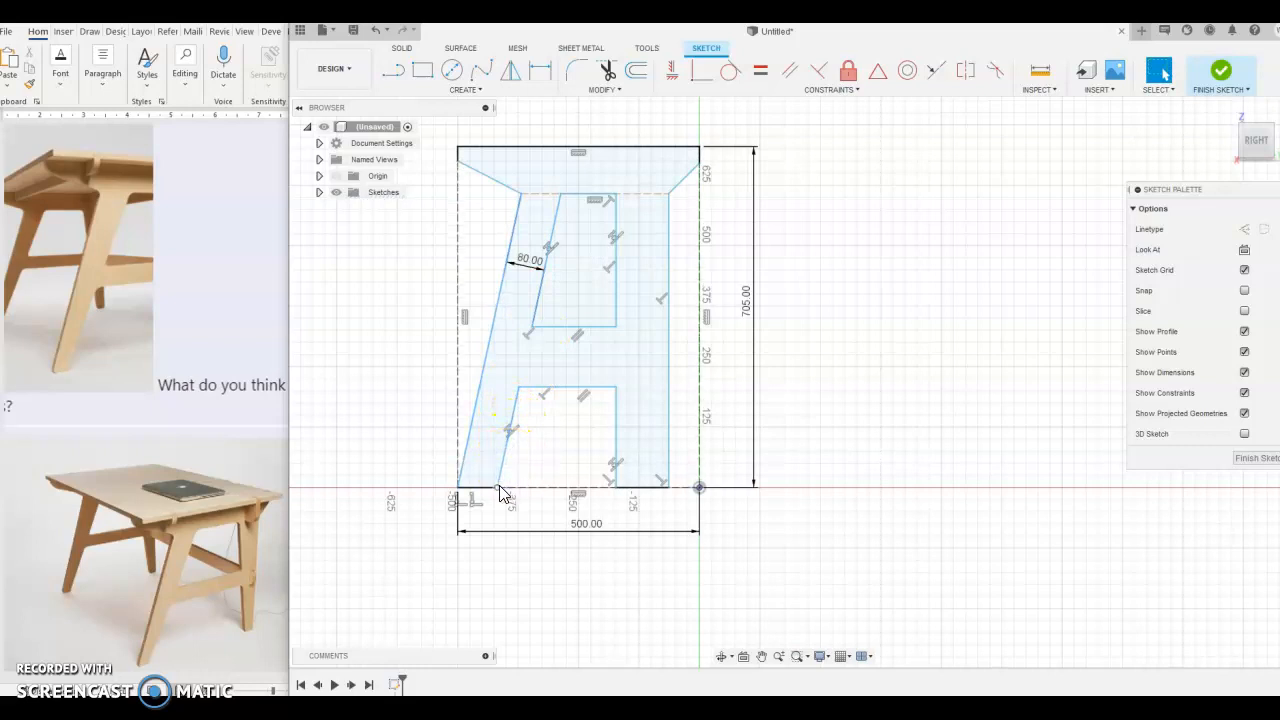
{"action": "left_click_drag", "start_coordinate": [496, 486], "coordinate": [492, 488]}
{"action": "key", "text": "Delete"}
{"action": "left_click", "coordinate": [540, 70]}
{"action": "left_click", "coordinate": [573, 196]}
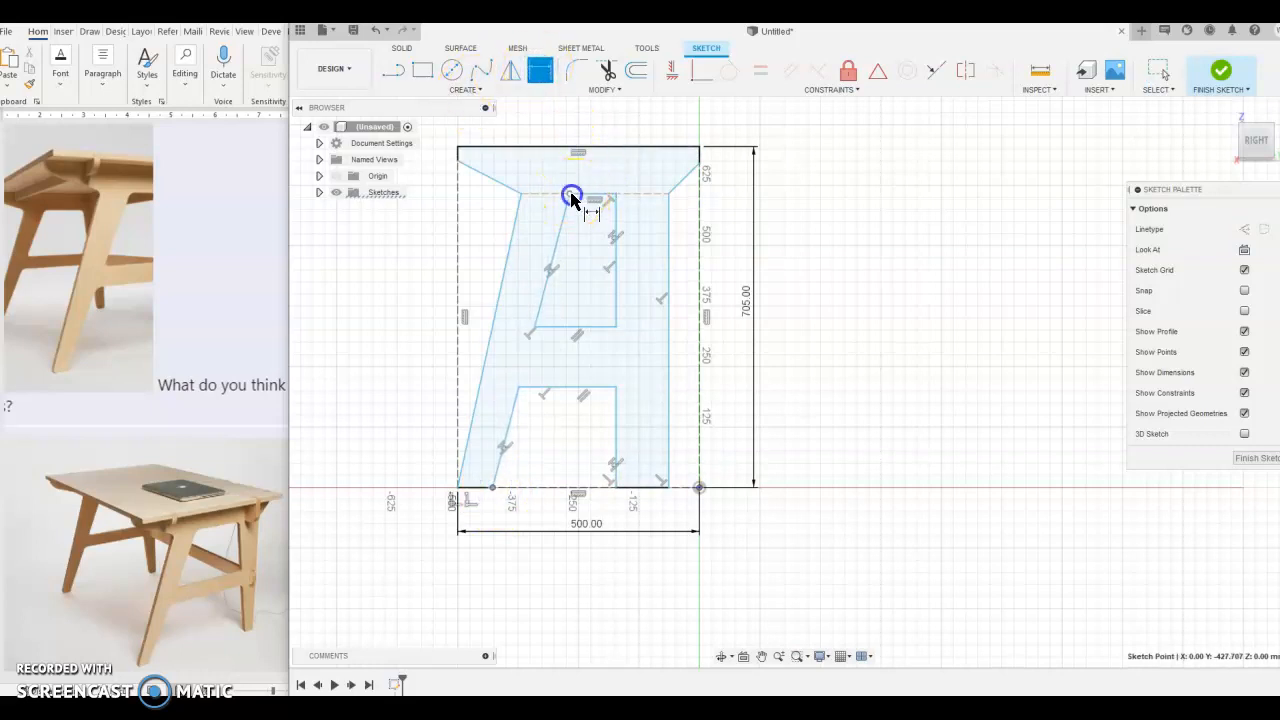
{"action": "left_click", "coordinate": [523, 194]}
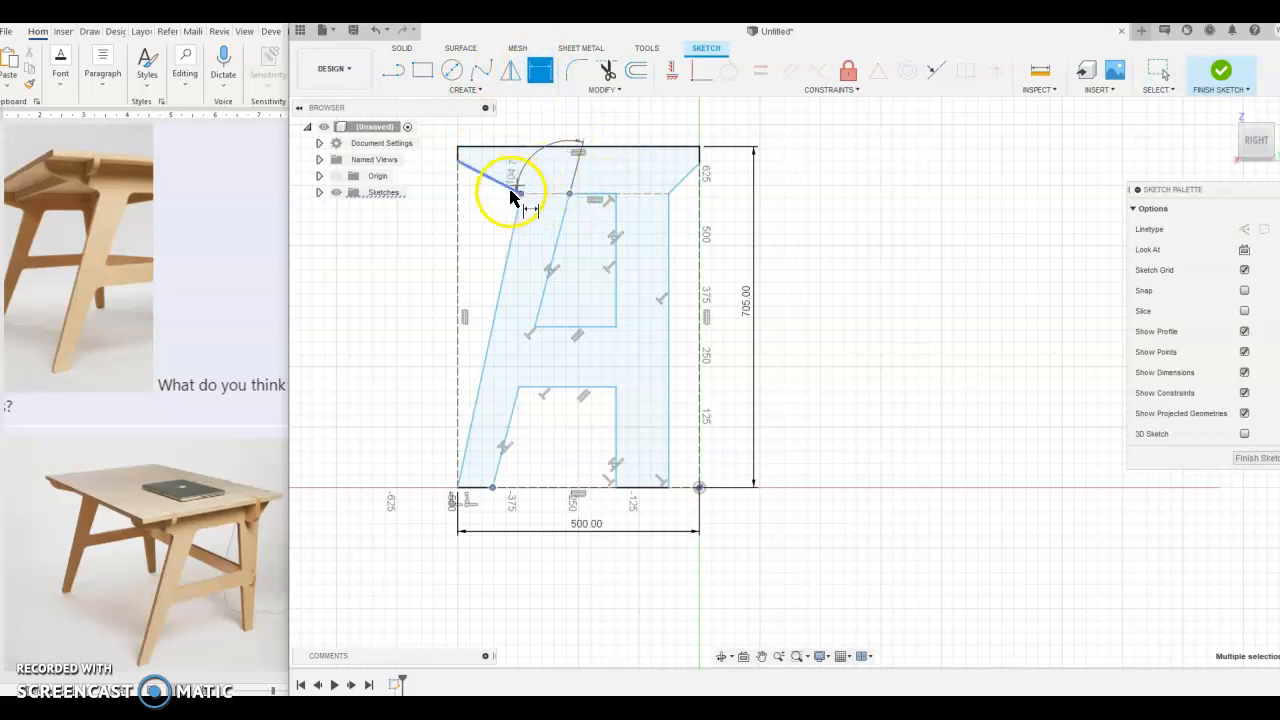
{"action": "key", "text": "Escape"}
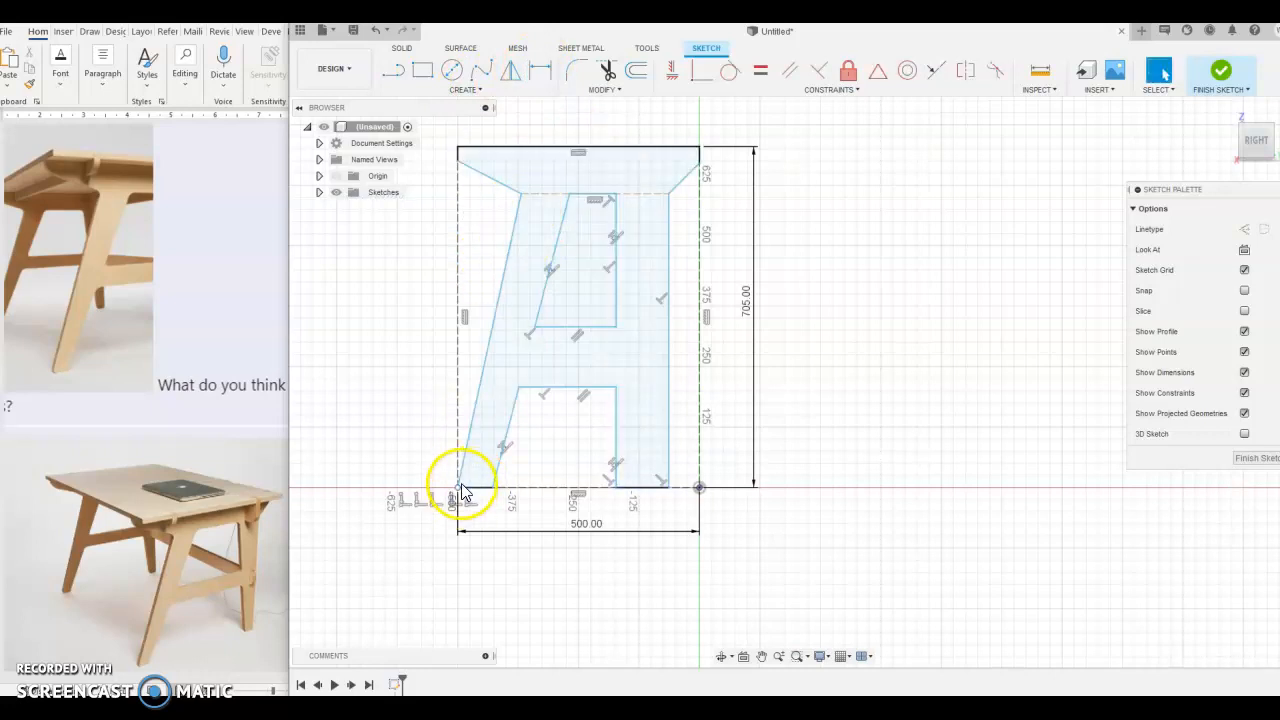
Dimension the sloping leg's foot width along the base as 70 mm
{"action": "left_click", "coordinate": [540, 70]}
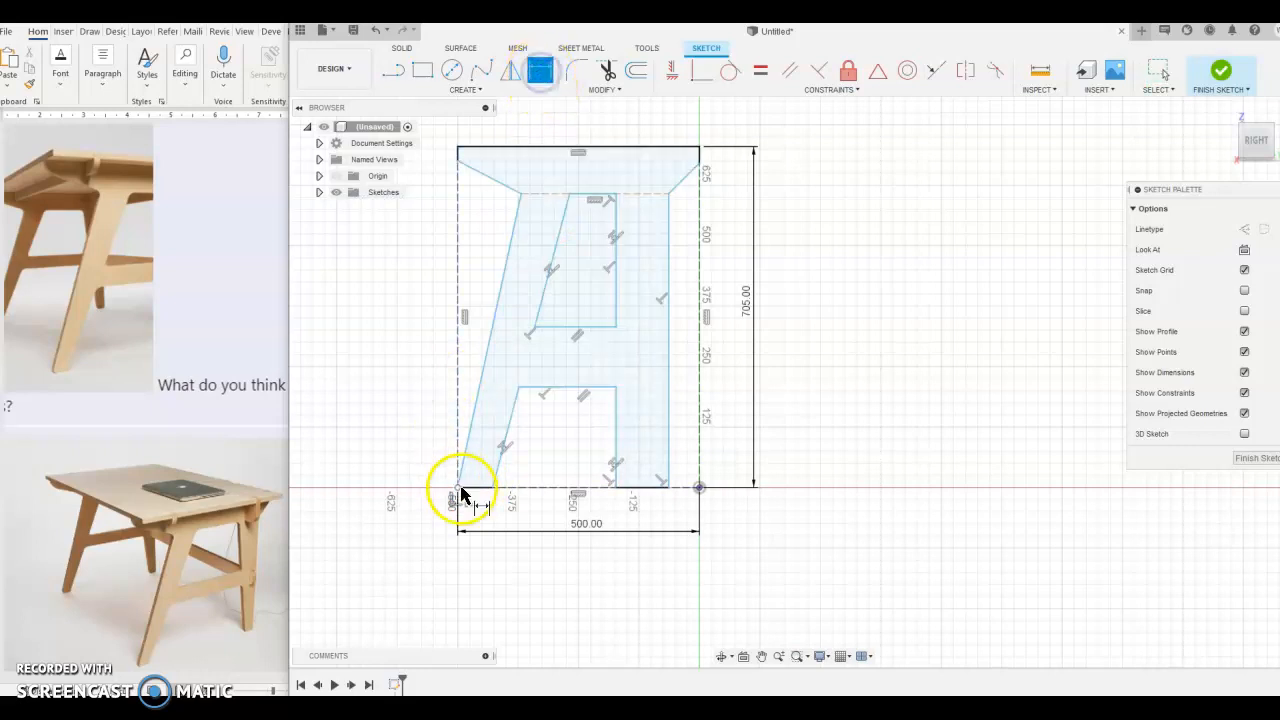
{"action": "left_click", "coordinate": [491, 488]}
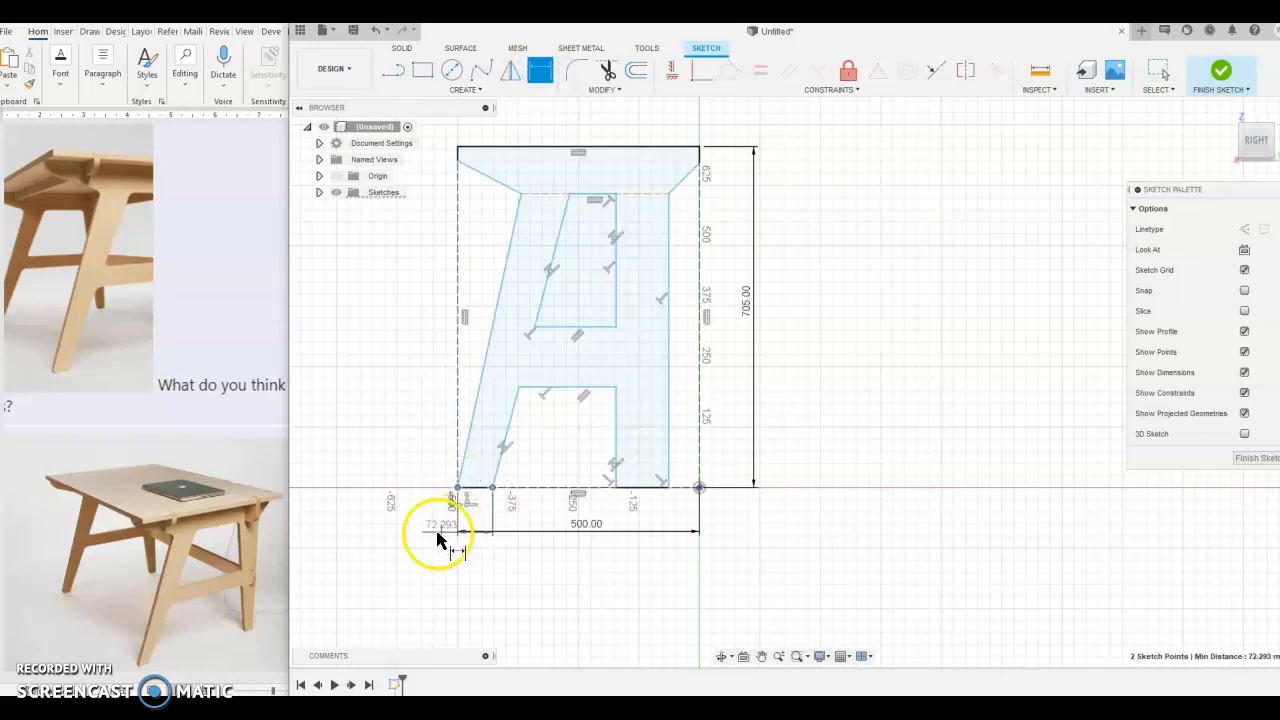
{"action": "left_click", "coordinate": [420, 551]}
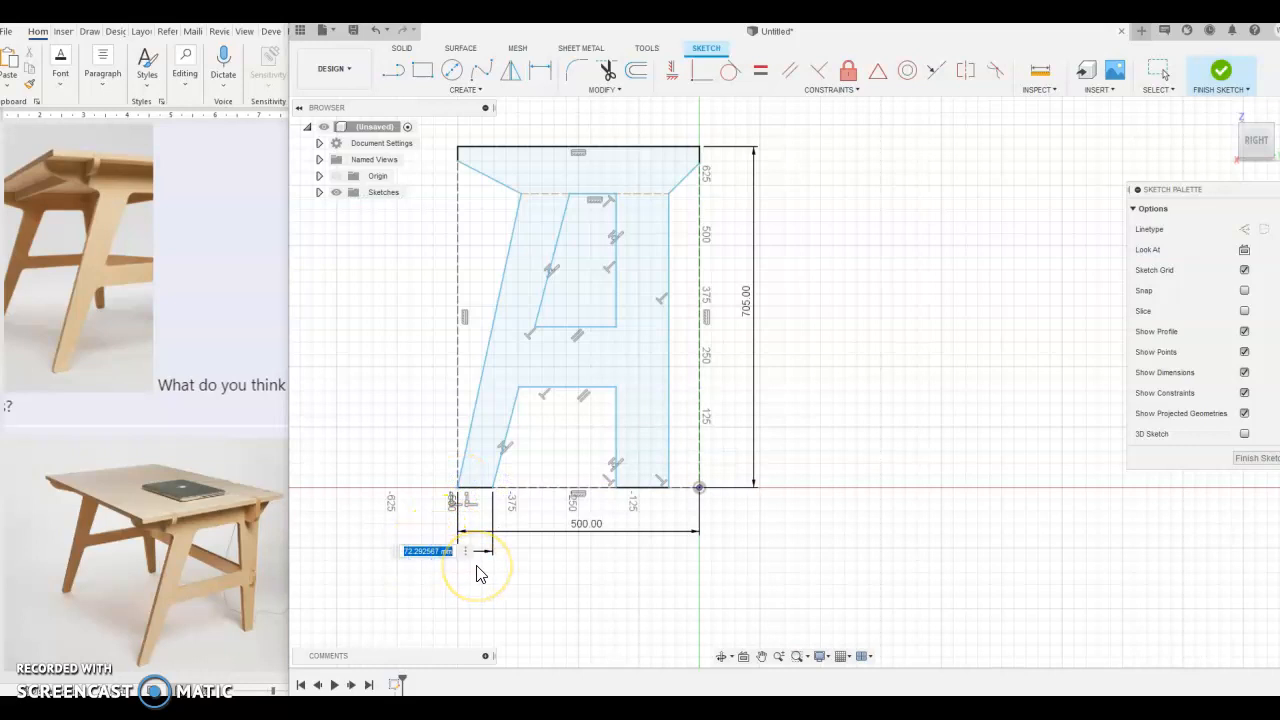
{"action": "type", "text": "70"}
{"action": "key", "text": "Return"}
{"action": "left_click", "coordinate": [545, 205]}
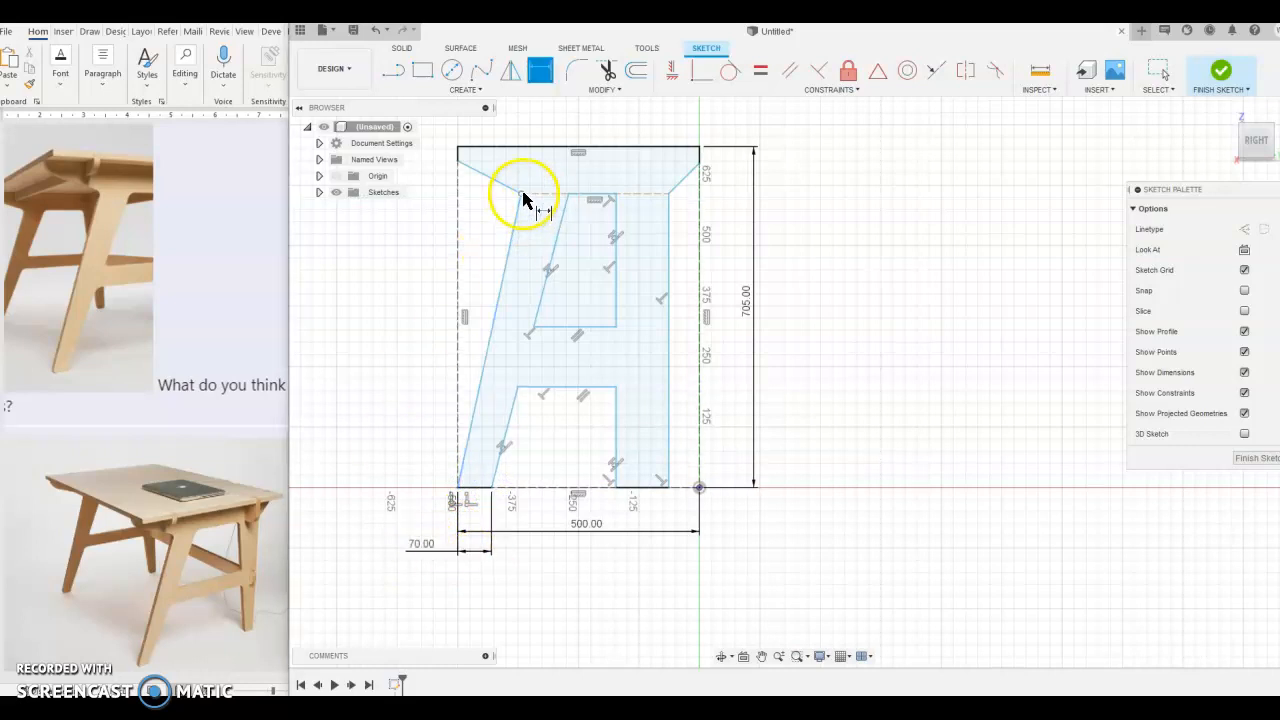
Dimension the sloping leg's width at the upper construction line as 100 mm
{"action": "left_click", "coordinate": [568, 194]}
{"action": "left_click", "coordinate": [549, 178]}
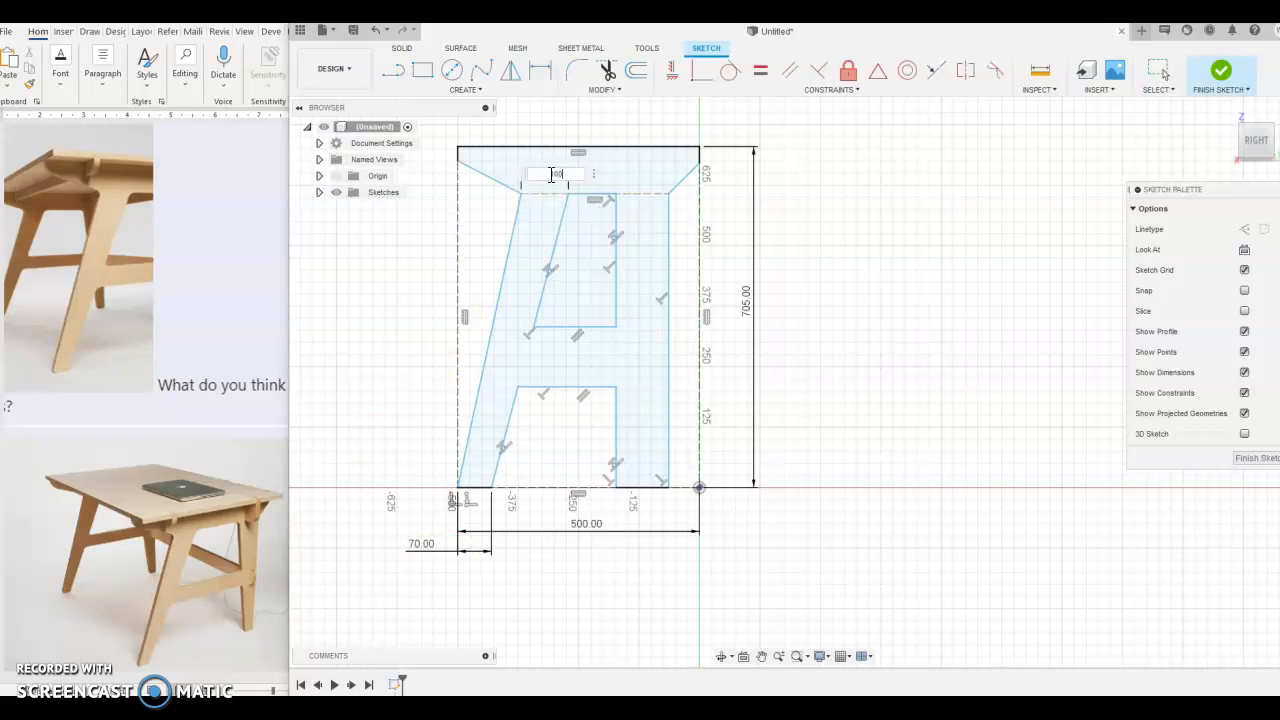
{"action": "key", "text": "Return"}
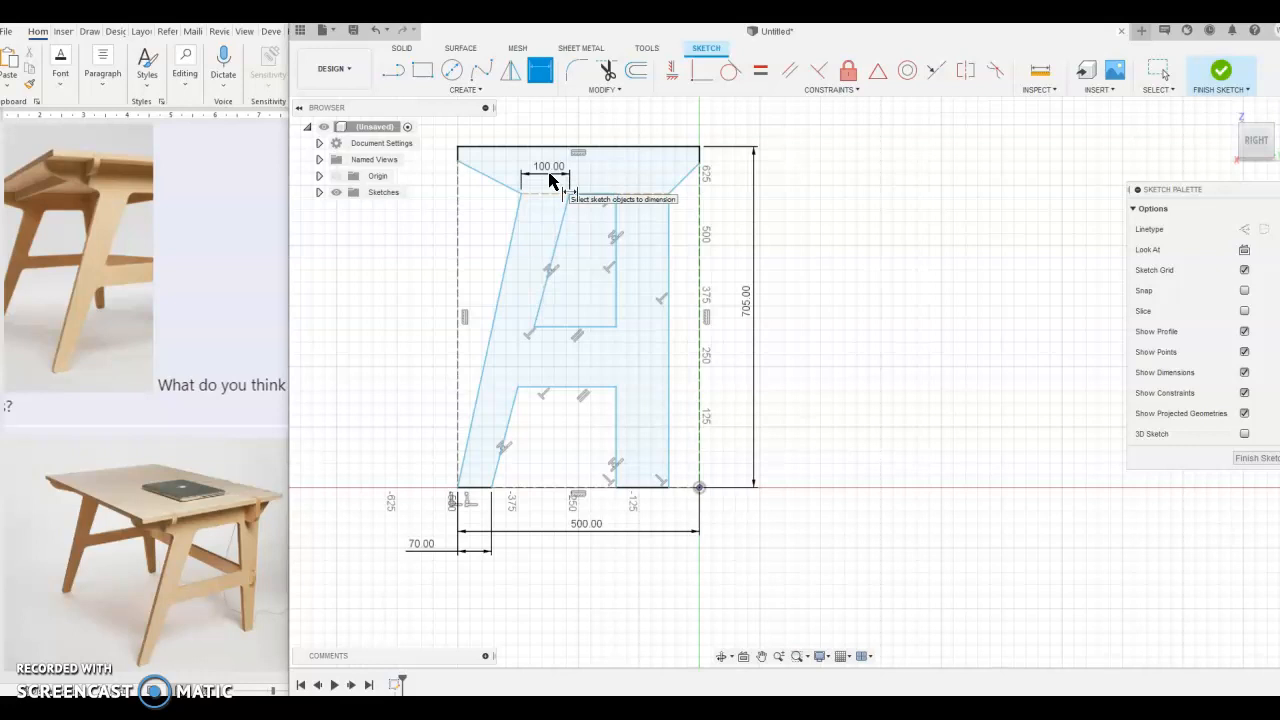
Delete the collinear and perpendicular constraints on the two openings' vertical lines beside the straight leg
{"action": "left_click", "coordinate": [616, 194]}
{"action": "key", "text": "Escape"}
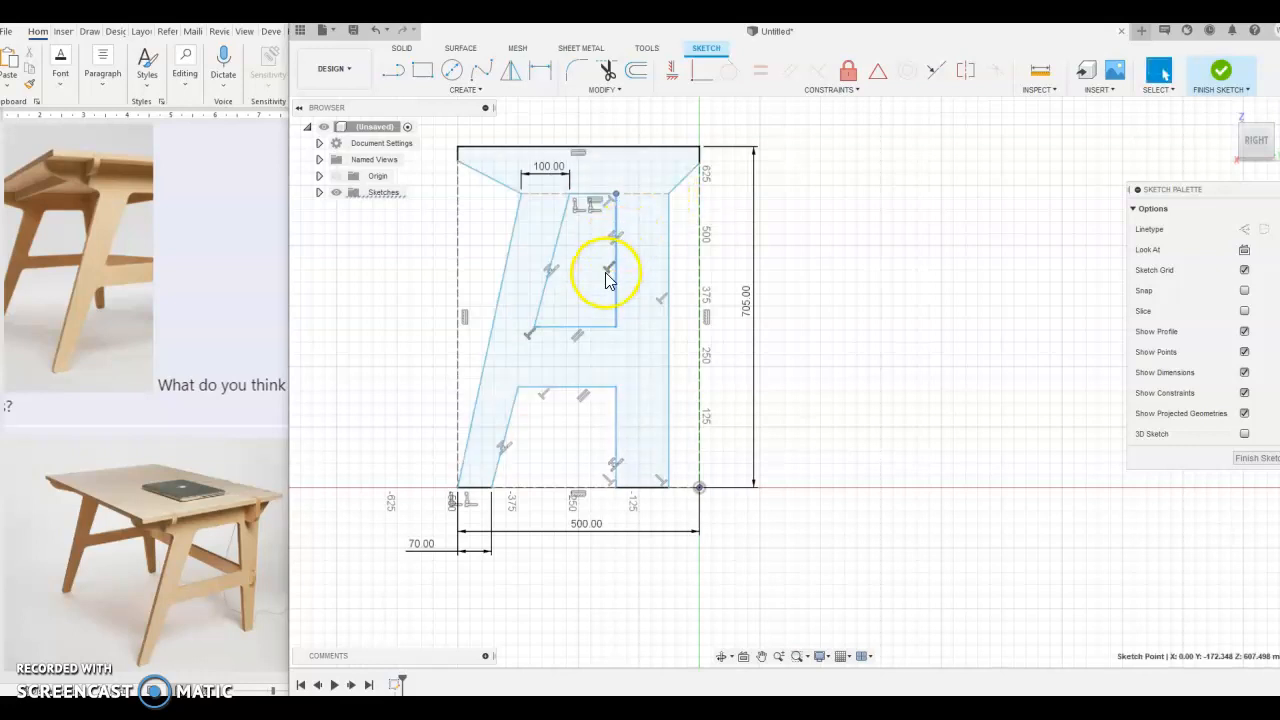
{"action": "left_click", "coordinate": [619, 237]}
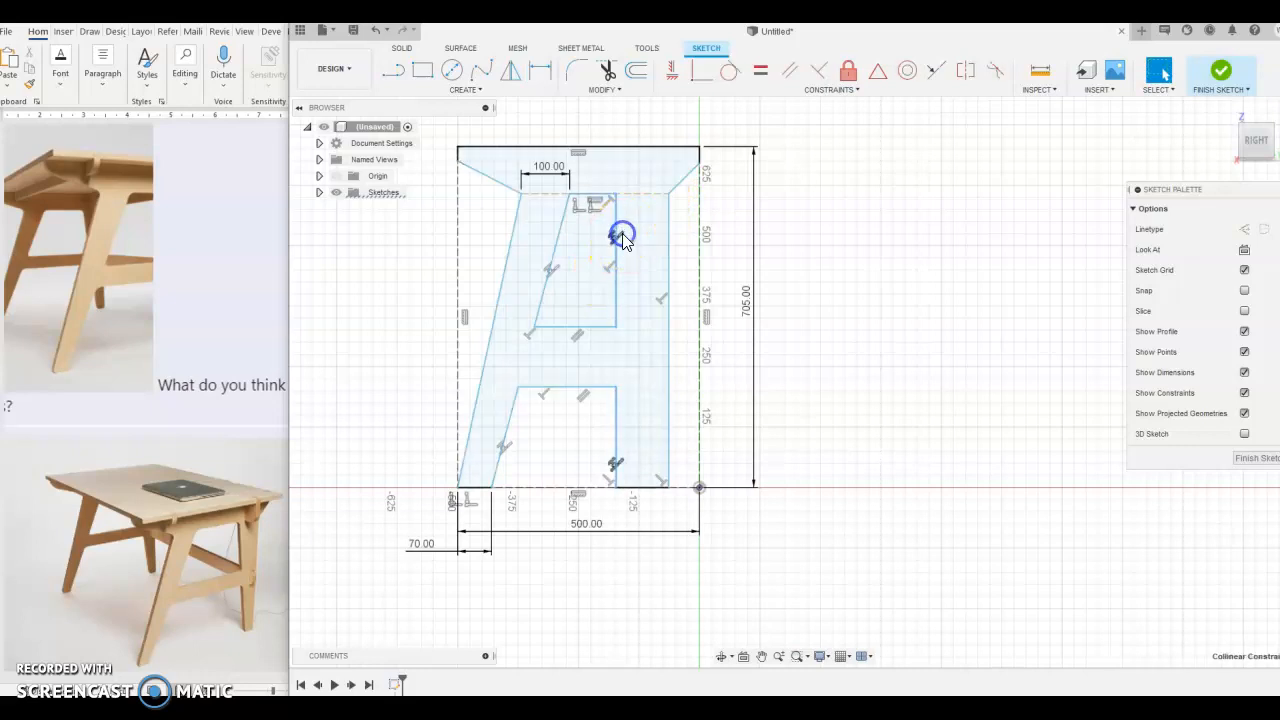
{"action": "key", "text": "Delete"}
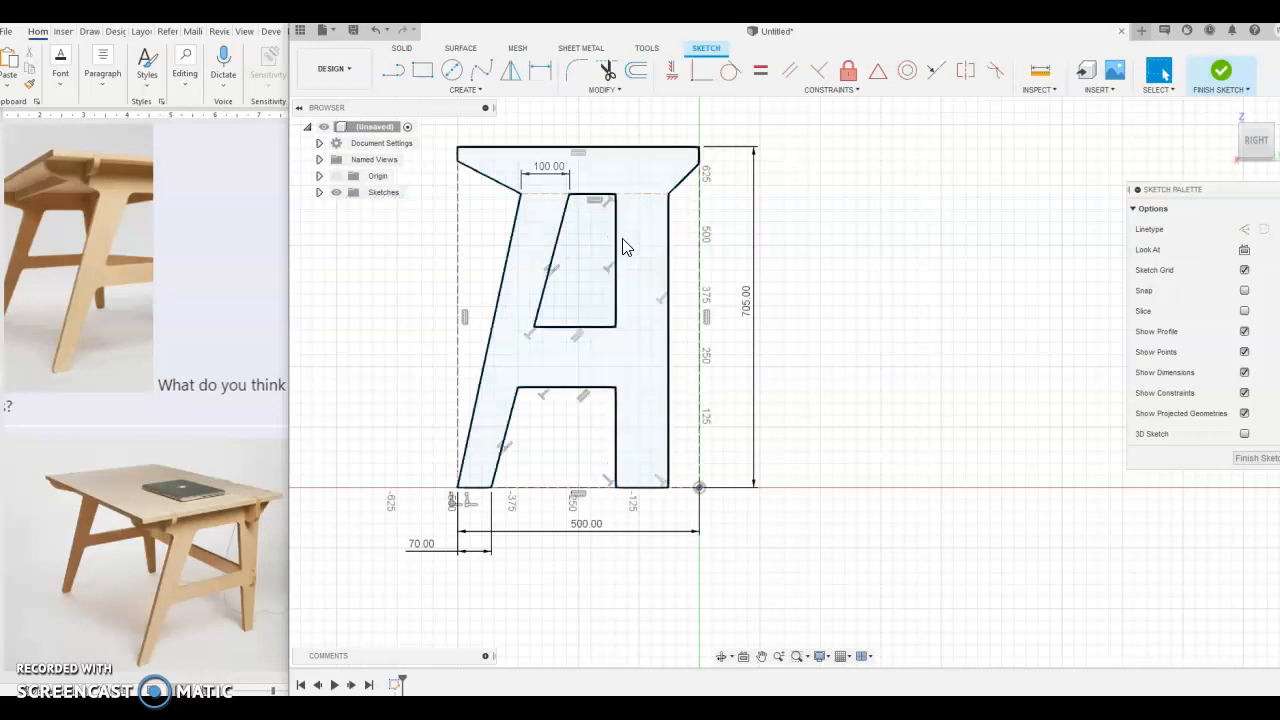
{"action": "left_click_drag", "start_coordinate": [616, 194], "coordinate": [614, 195]}
{"action": "left_click_drag", "start_coordinate": [613, 328], "coordinate": [615, 327]}
{"action": "left_click", "coordinate": [606, 198]}
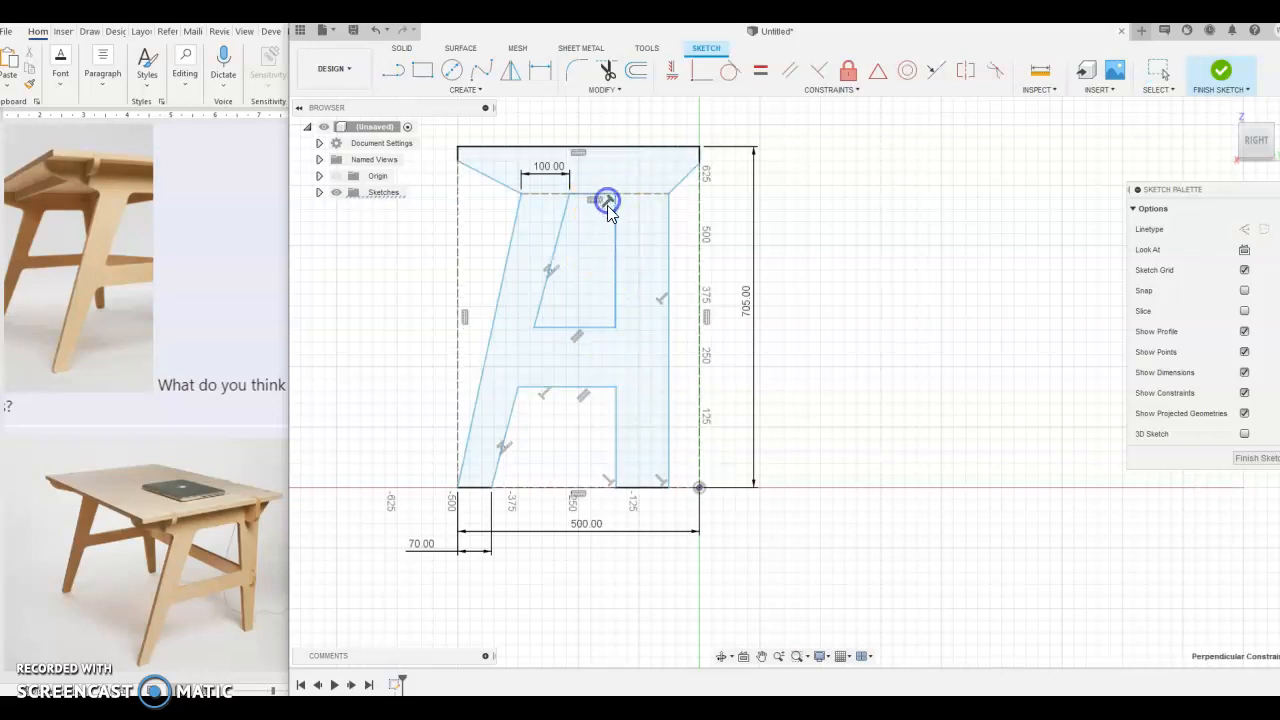
{"action": "left_click", "coordinate": [608, 483]}
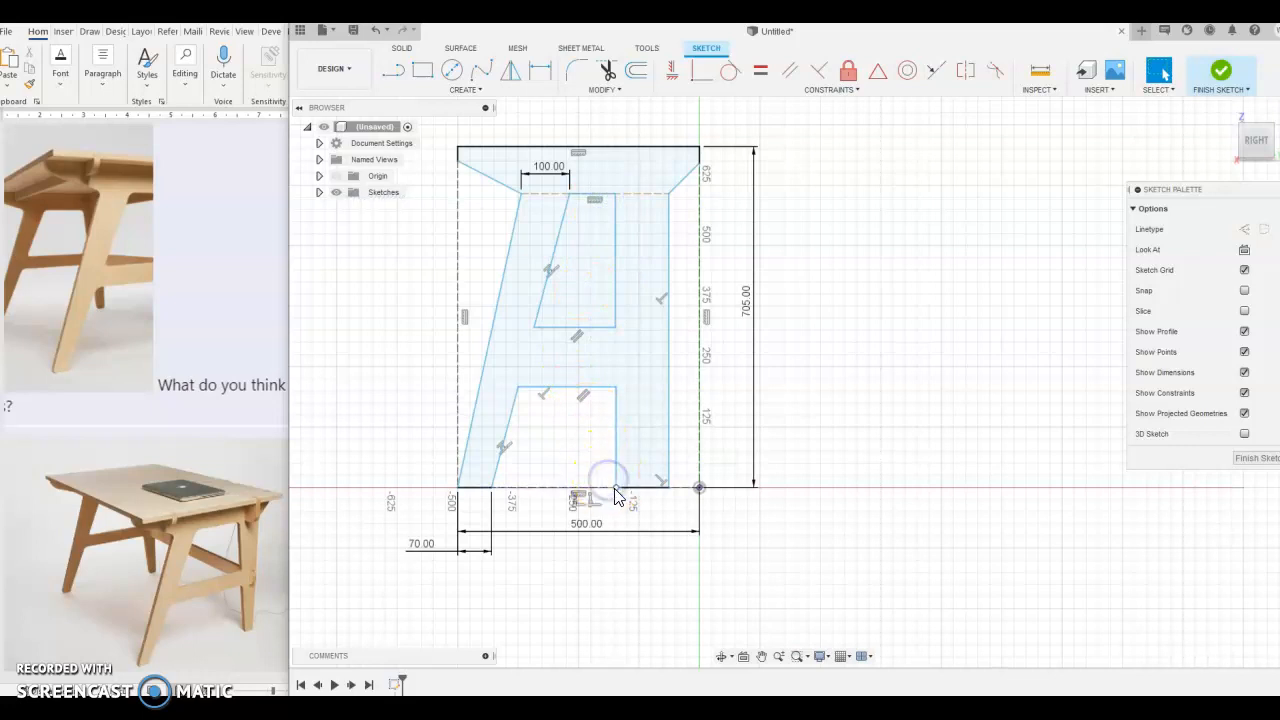
Make the two openings' straight-leg lines collinear and tilt them so that the straight leg tapers toward the foot
{"action": "left_click", "coordinate": [935, 70]}
{"action": "left_click", "coordinate": [614, 257]}
{"action": "left_click", "coordinate": [611, 437]}
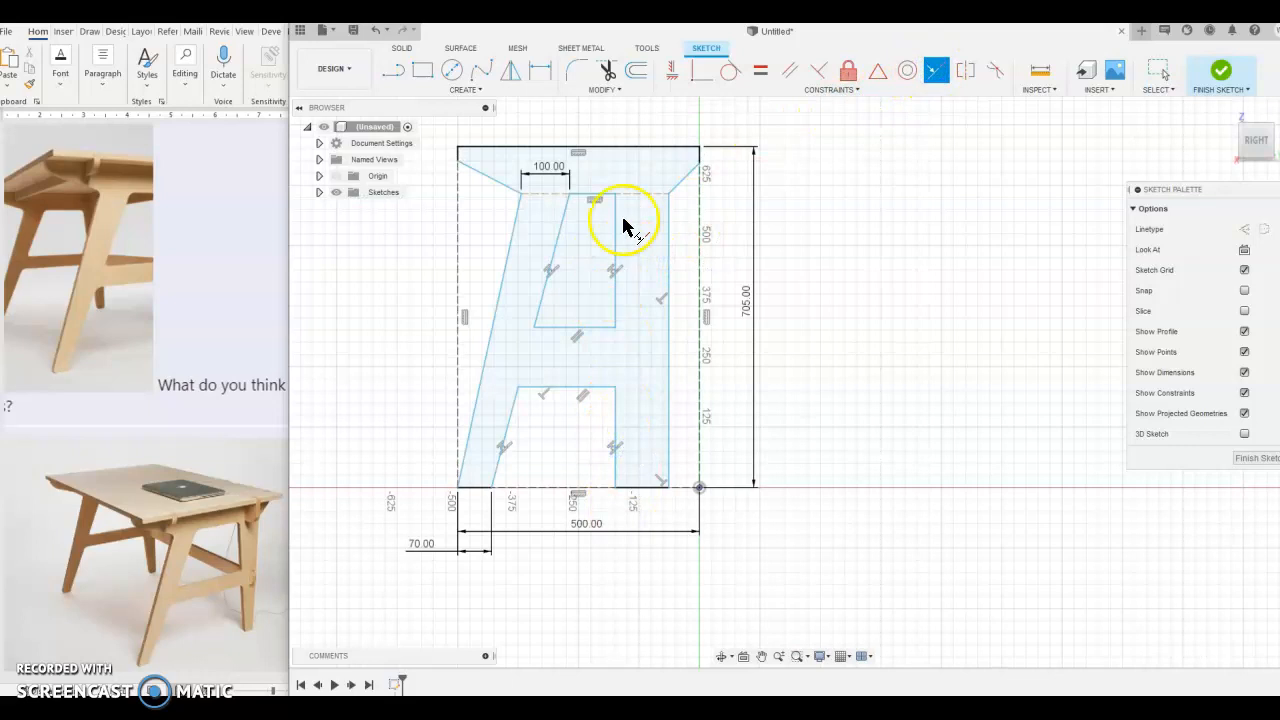
{"action": "key", "text": "Escape"}
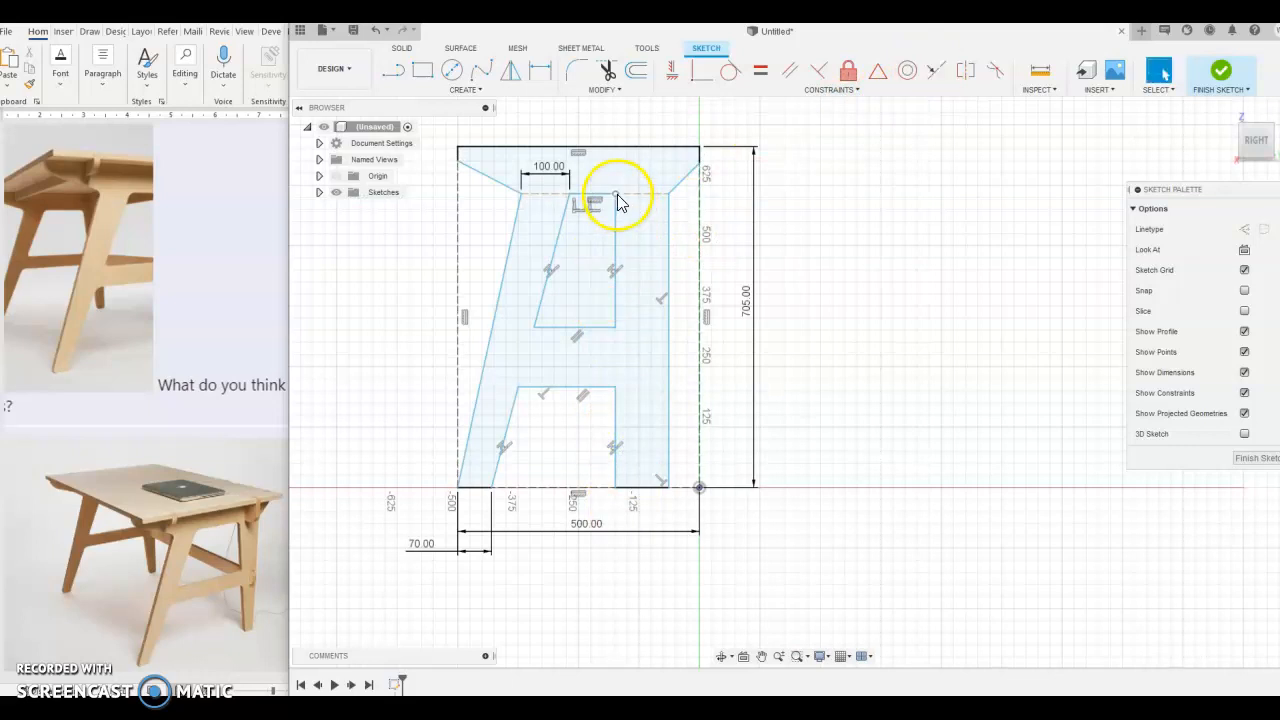
{"action": "mouse_move", "coordinate": [618, 201]}
{"action": "left_mouse_down"}
{"action": "mouse_move", "coordinate": [634, 463]}
{"action": "mouse_move", "coordinate": [614, 491]}
{"action": "mouse_move", "coordinate": [627, 492]}
{"action": "left_mouse_up"}
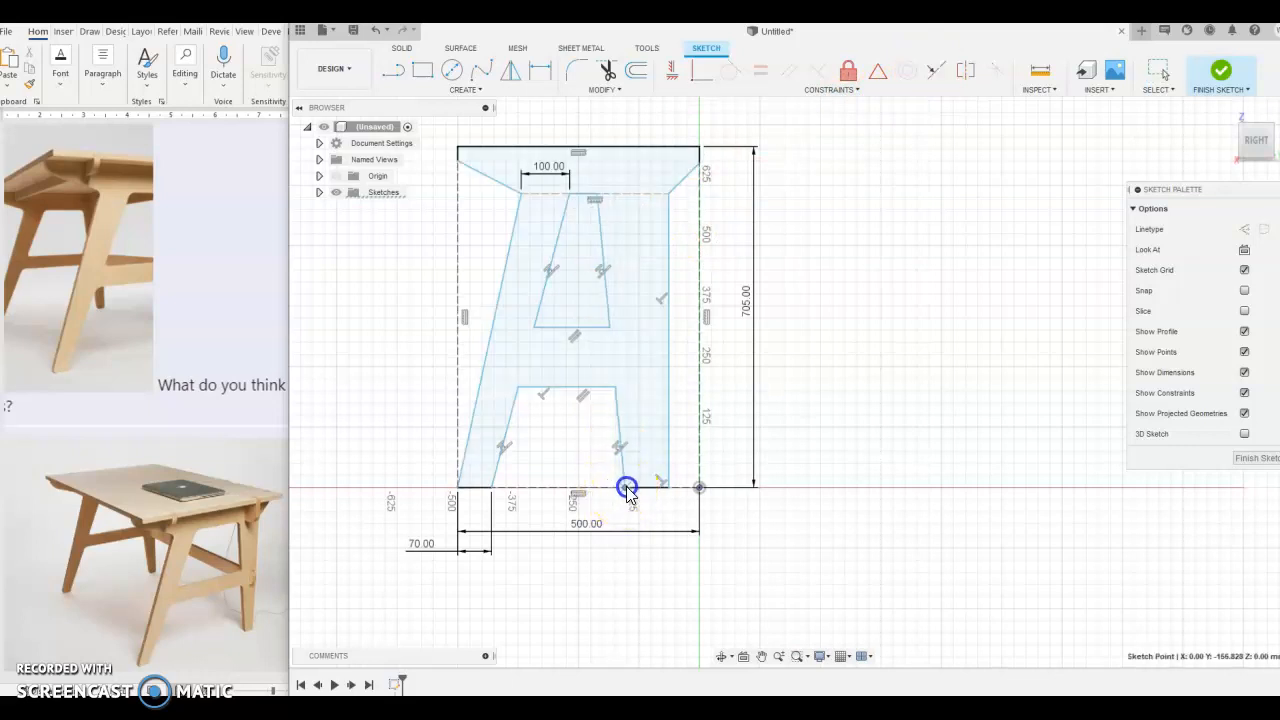
{"action": "left_click", "coordinate": [540, 72]}
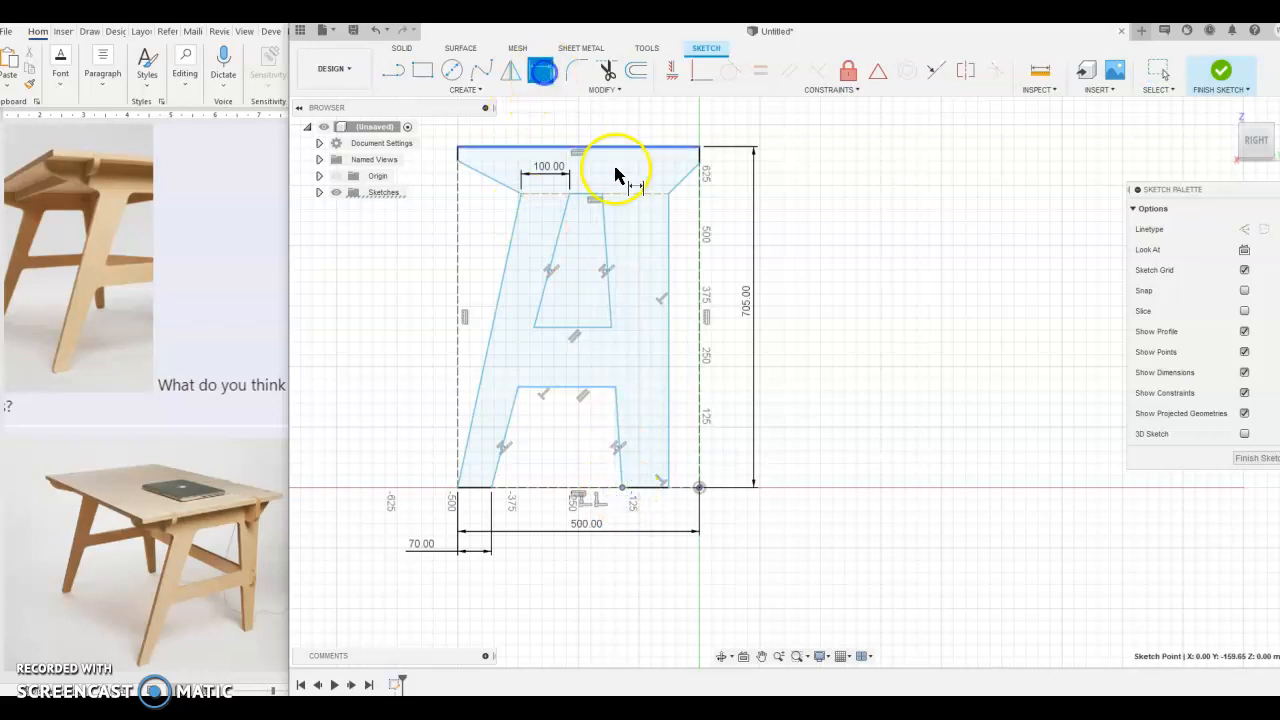
{"action": "left_click", "coordinate": [601, 192]}
{"action": "left_click", "coordinate": [668, 195]}
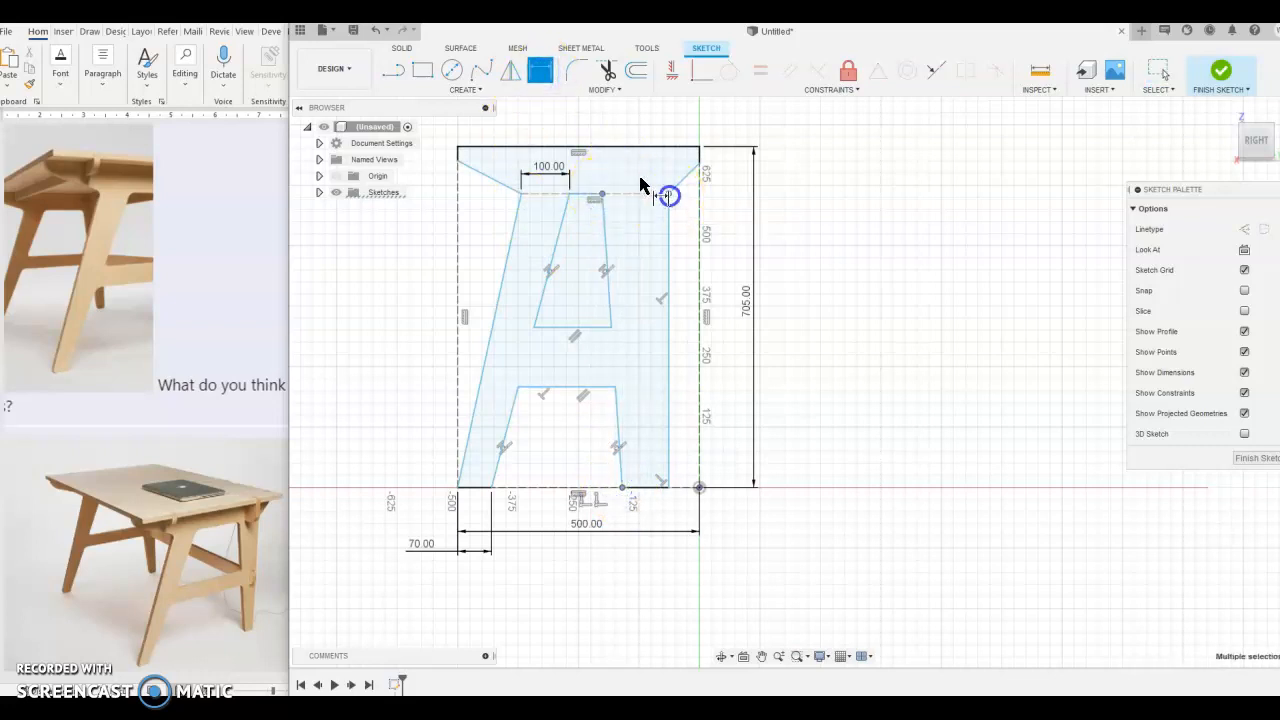
{"action": "key", "text": "Escape"}
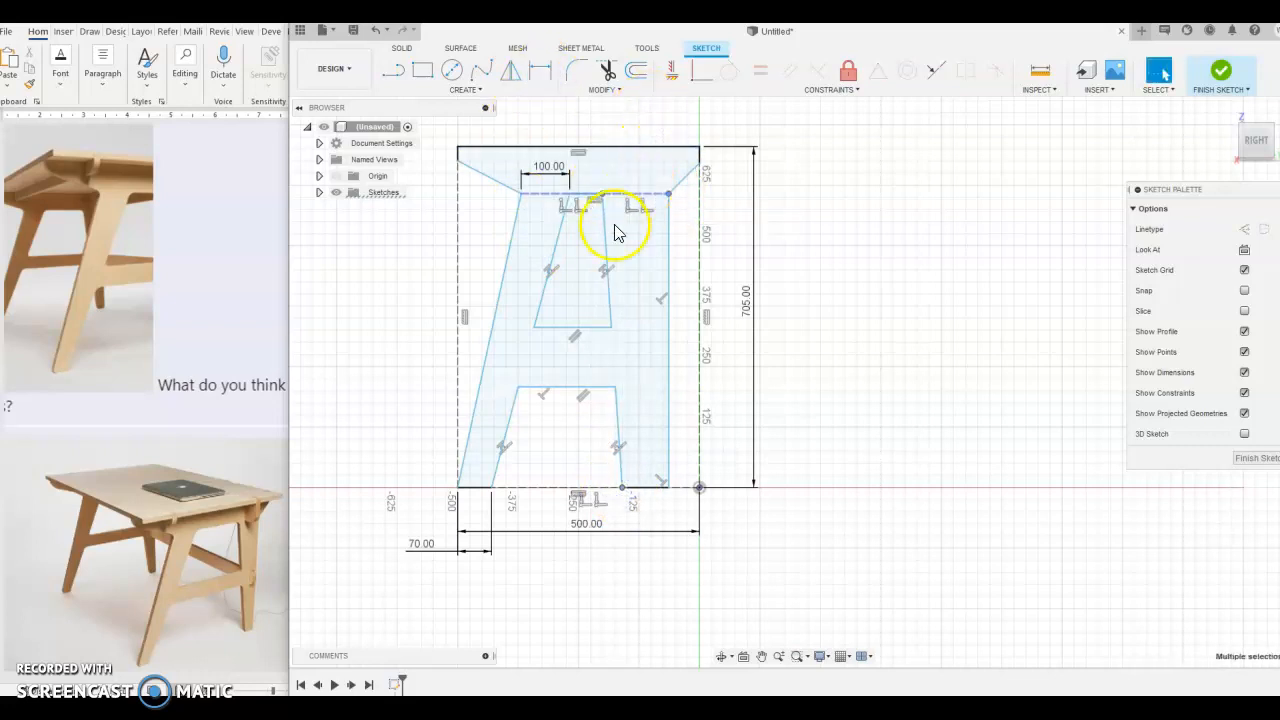
{"action": "left_click", "coordinate": [541, 74]}
{"action": "key", "text": "Escape"}
{"action": "key", "text": "Escape"}
Dimension the straight leg's foot width along the base as 70 mm
{"action": "left_click", "coordinate": [540, 70]}
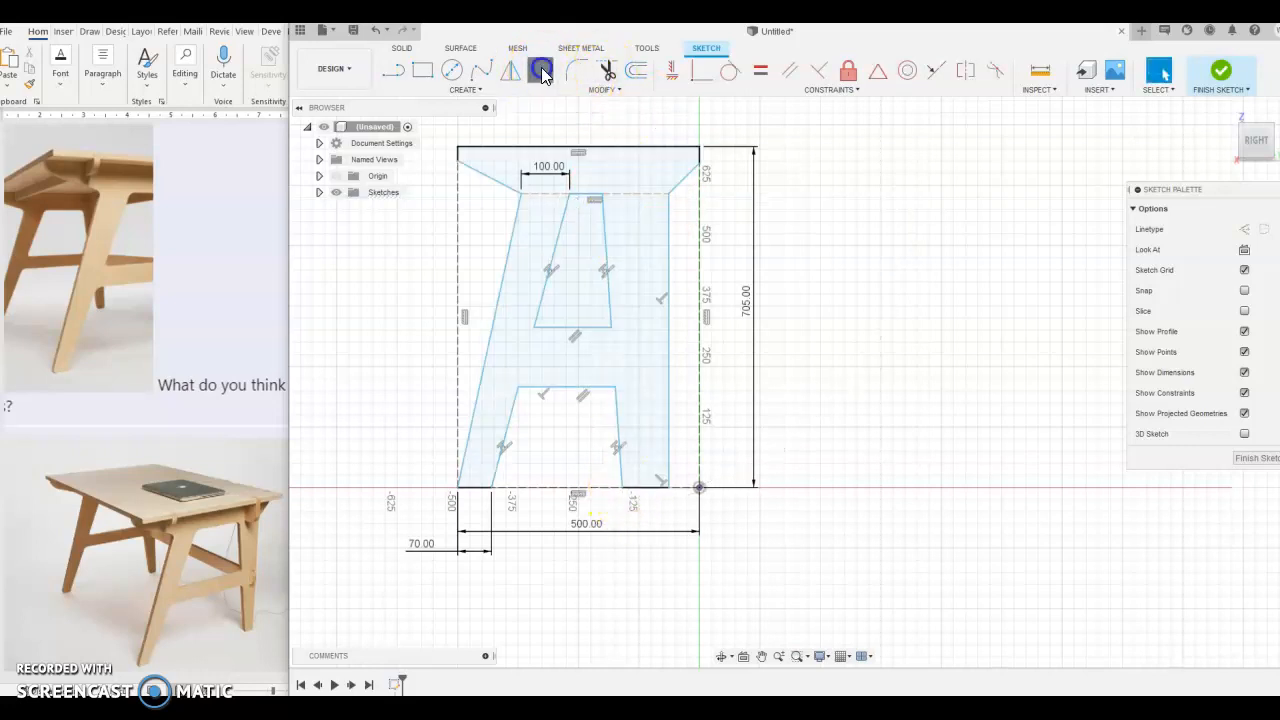
{"action": "left_click", "coordinate": [622, 488]}
{"action": "left_click", "coordinate": [668, 488]}
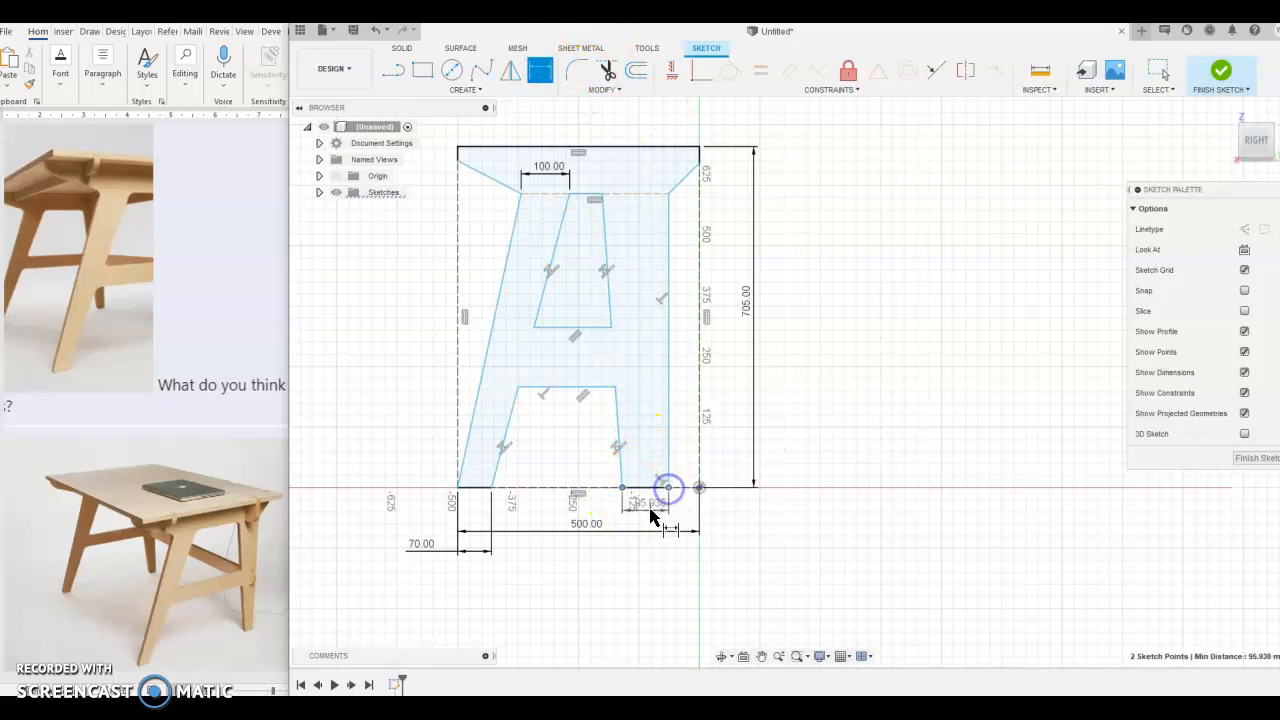
{"action": "left_click", "coordinate": [660, 515]}
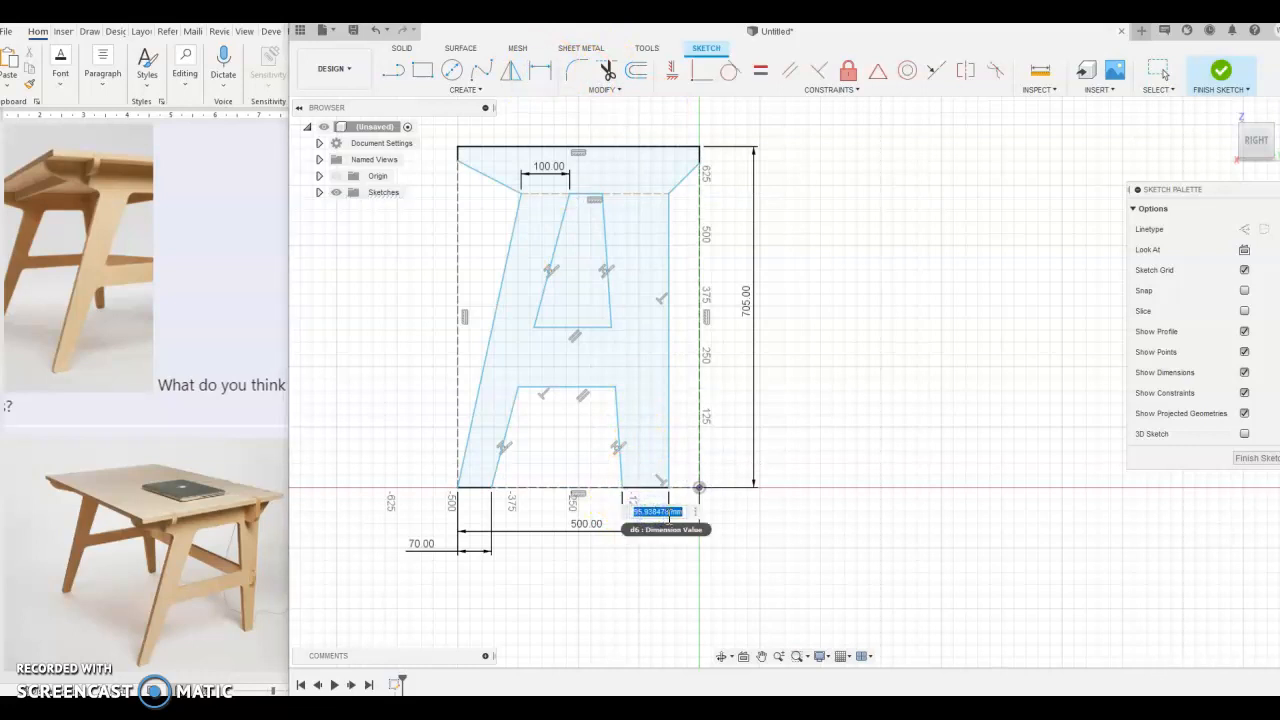
{"action": "type", "text": "70"}
{"action": "key", "text": "Return"}
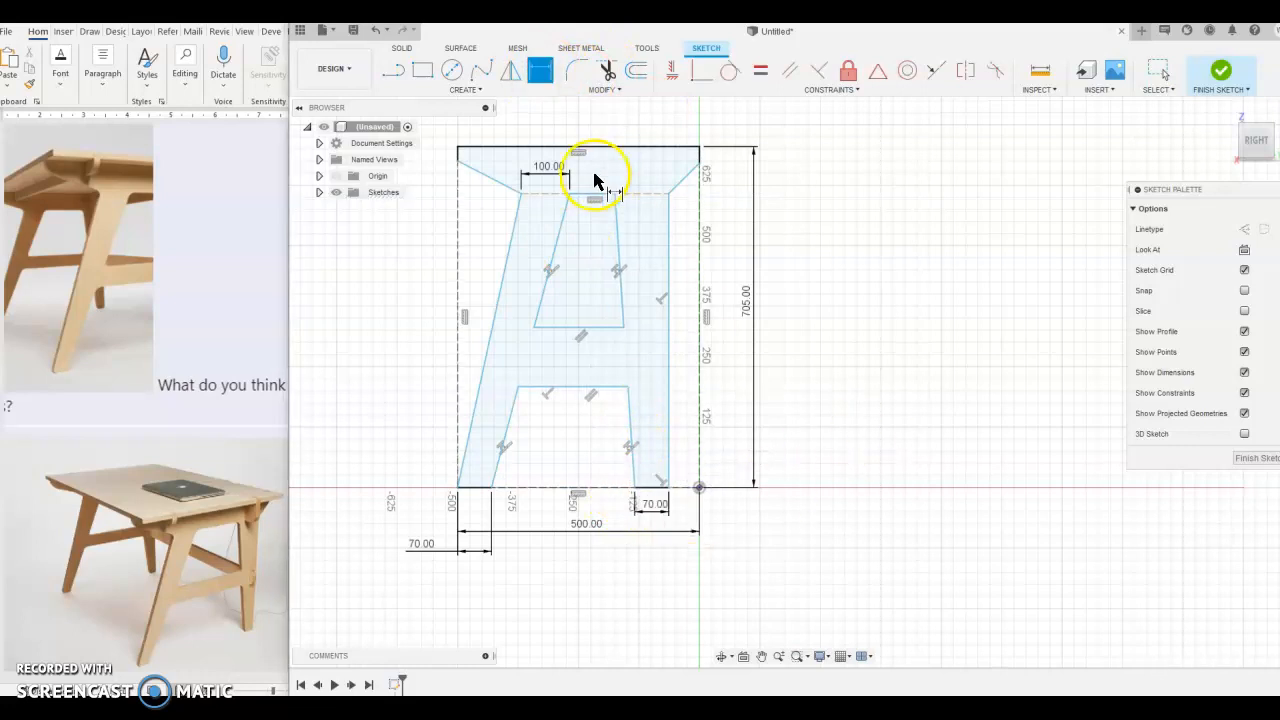
Dimension the straight leg's width at the upper construction line as 100 mm
{"action": "left_click", "coordinate": [614, 194]}
{"action": "left_click", "coordinate": [668, 194]}
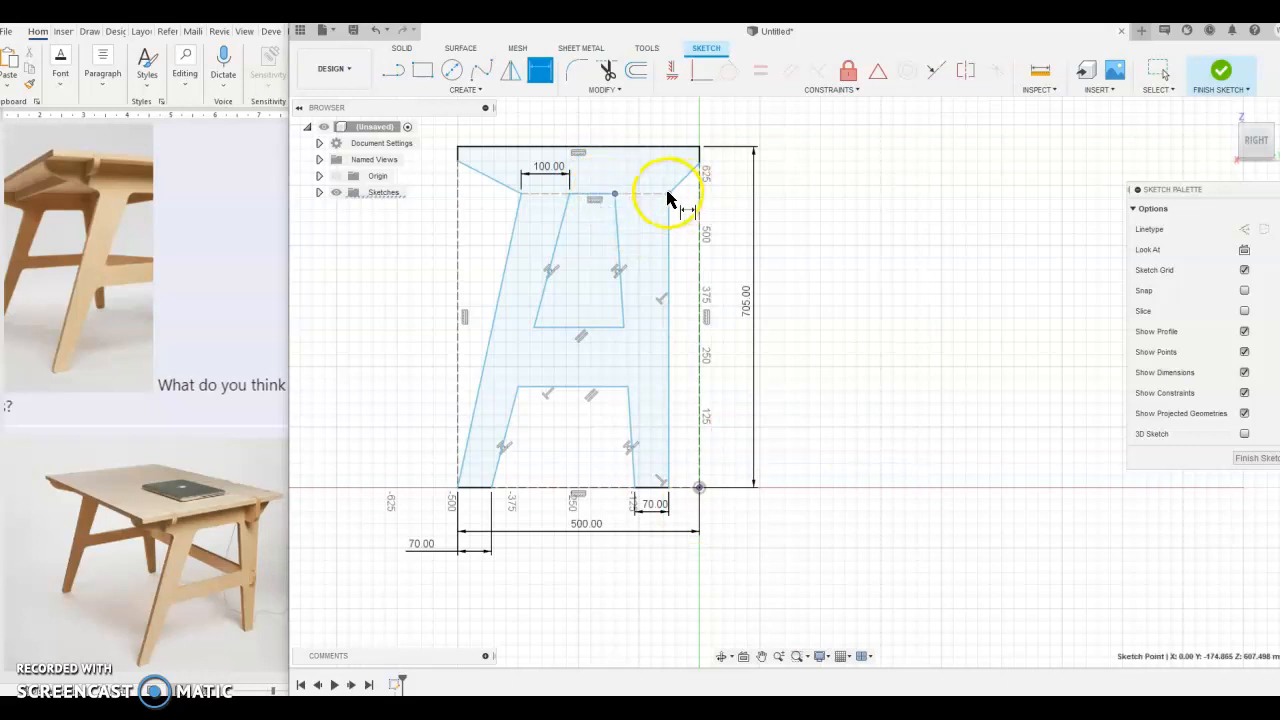
{"action": "left_click", "coordinate": [646, 179]}
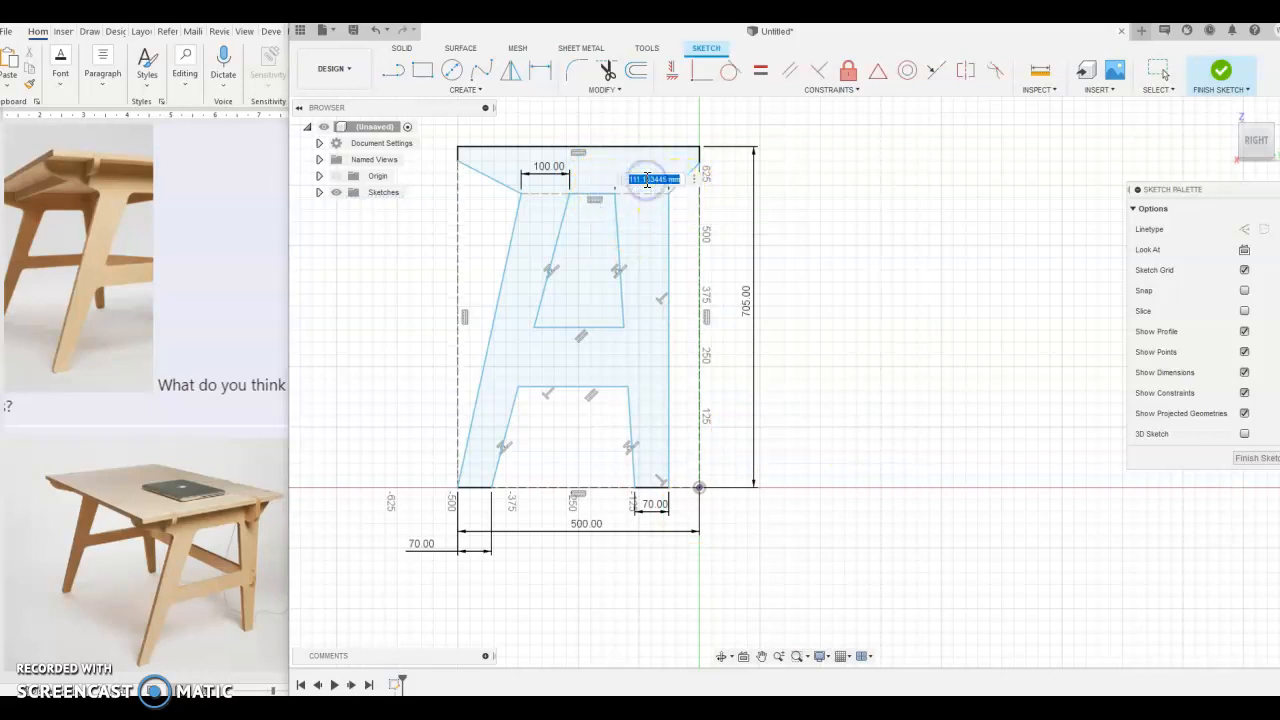
{"action": "type", "text": "100"}
{"action": "key", "text": "Return"}
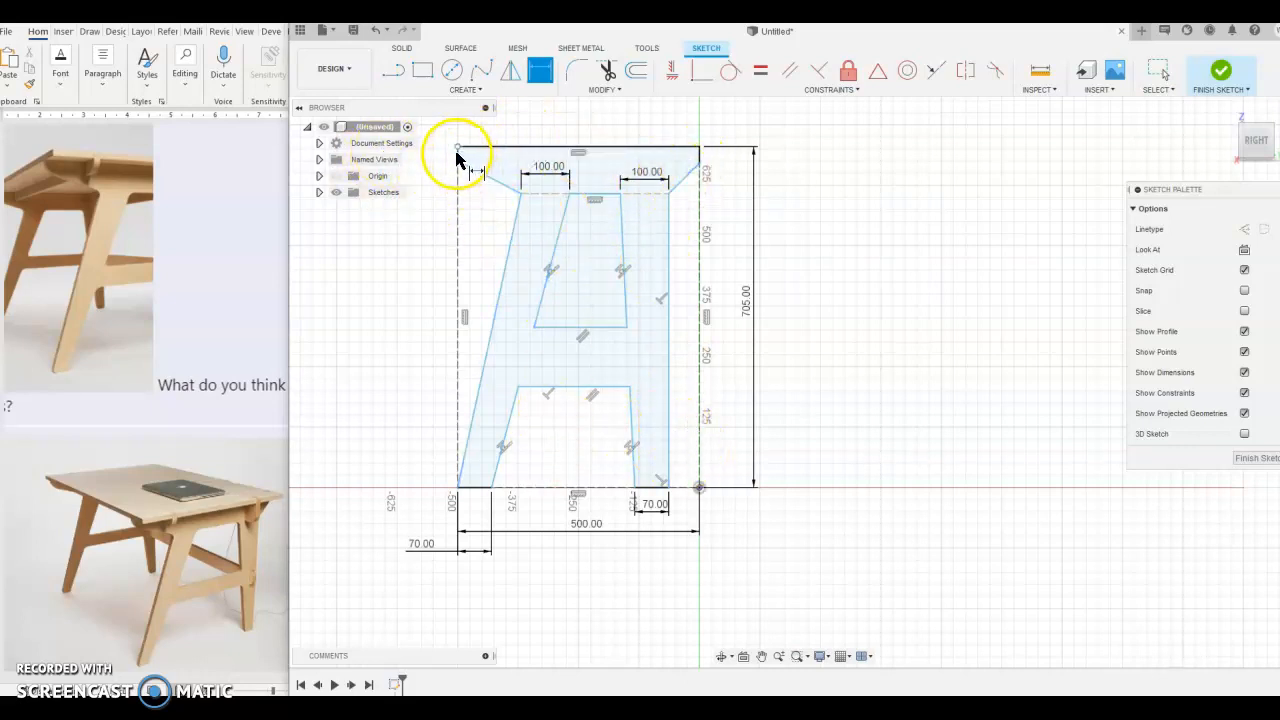
Draw a construction line between the lower corners of the top beam's short vertical edges and constrain it horizontal
{"action": "left_click", "coordinate": [393, 70]}
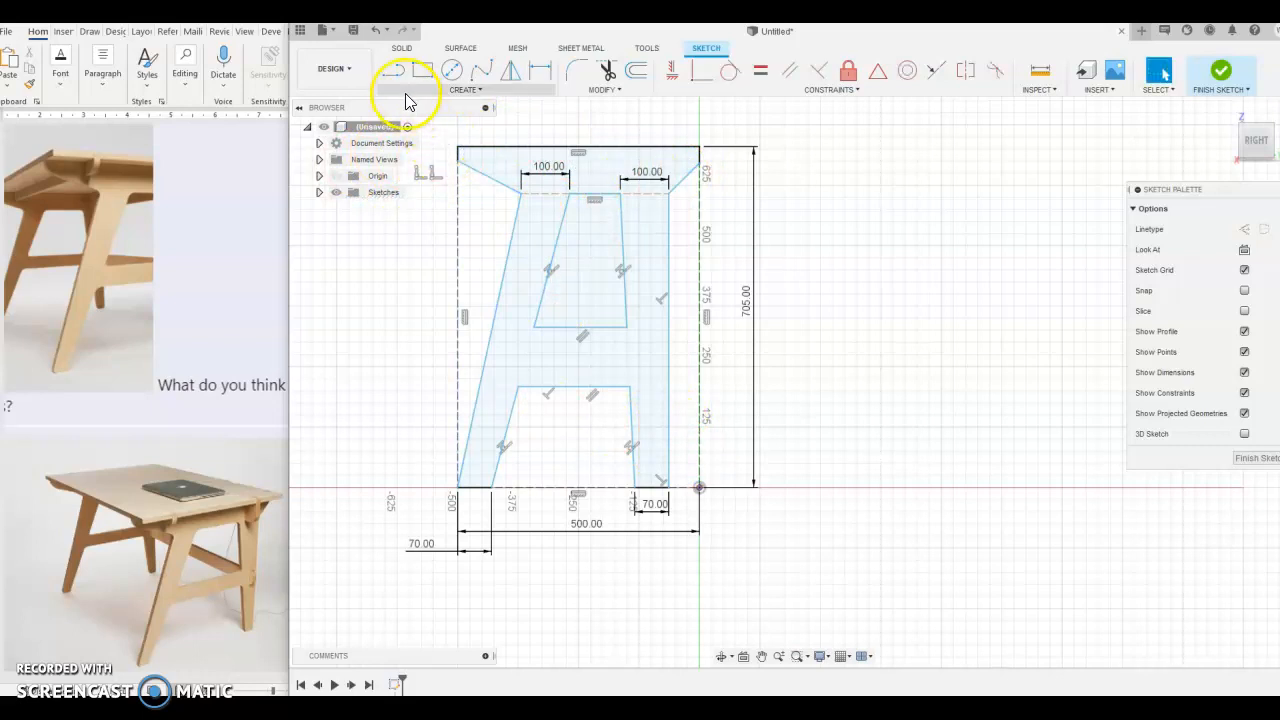
{"action": "left_click", "coordinate": [462, 166]}
{"action": "left_click", "coordinate": [1246, 232]}
{"action": "left_click", "coordinate": [457, 158]}
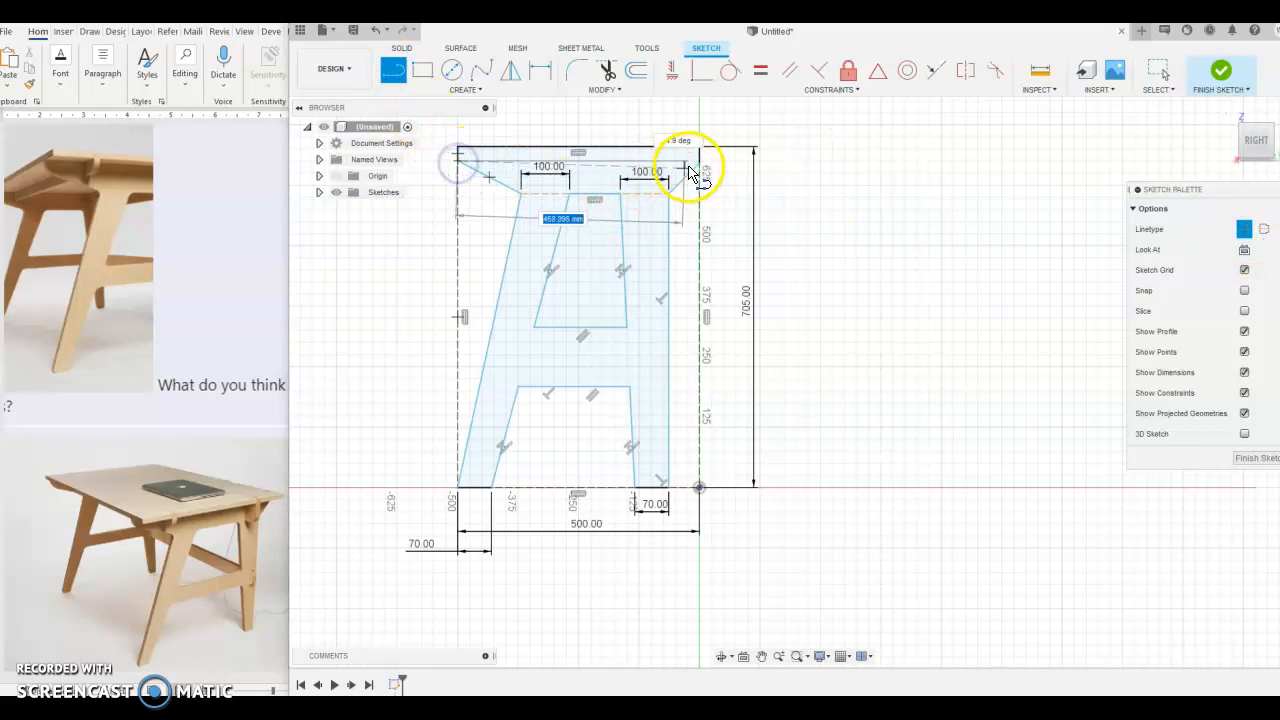
{"action": "left_click", "coordinate": [699, 163]}
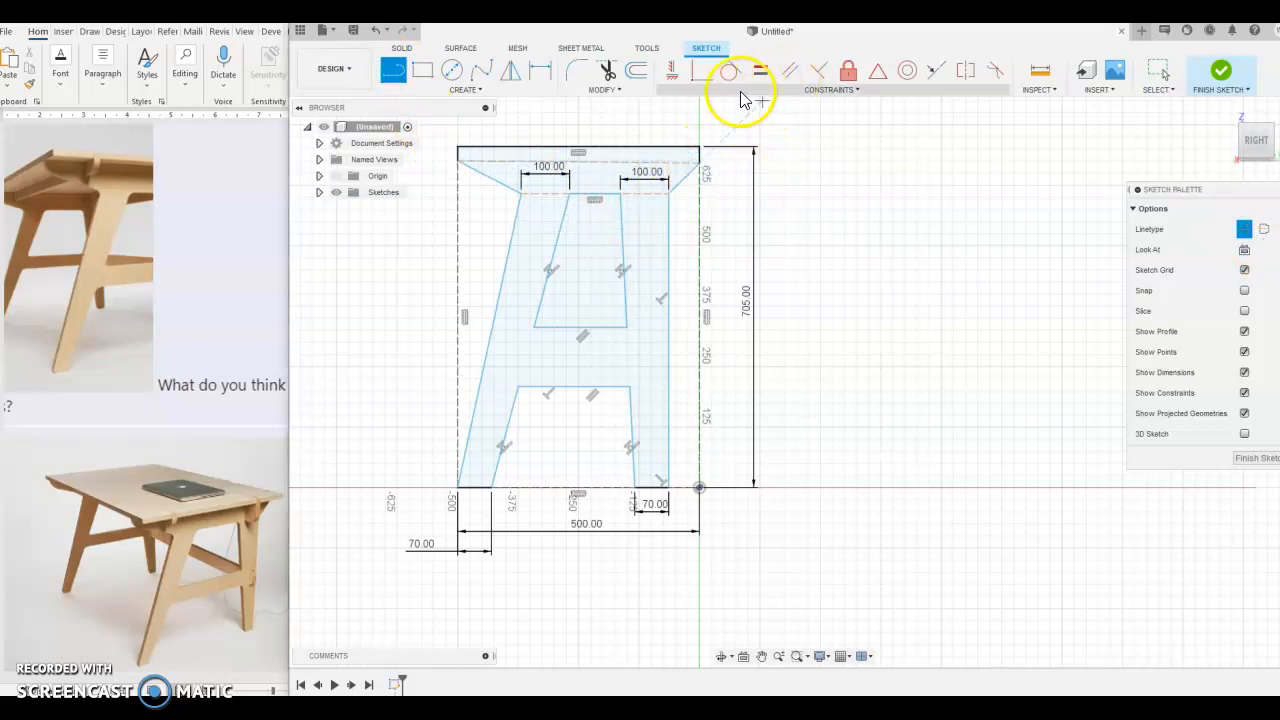
{"action": "left_click", "coordinate": [672, 70]}
{"action": "left_click", "coordinate": [587, 159]}
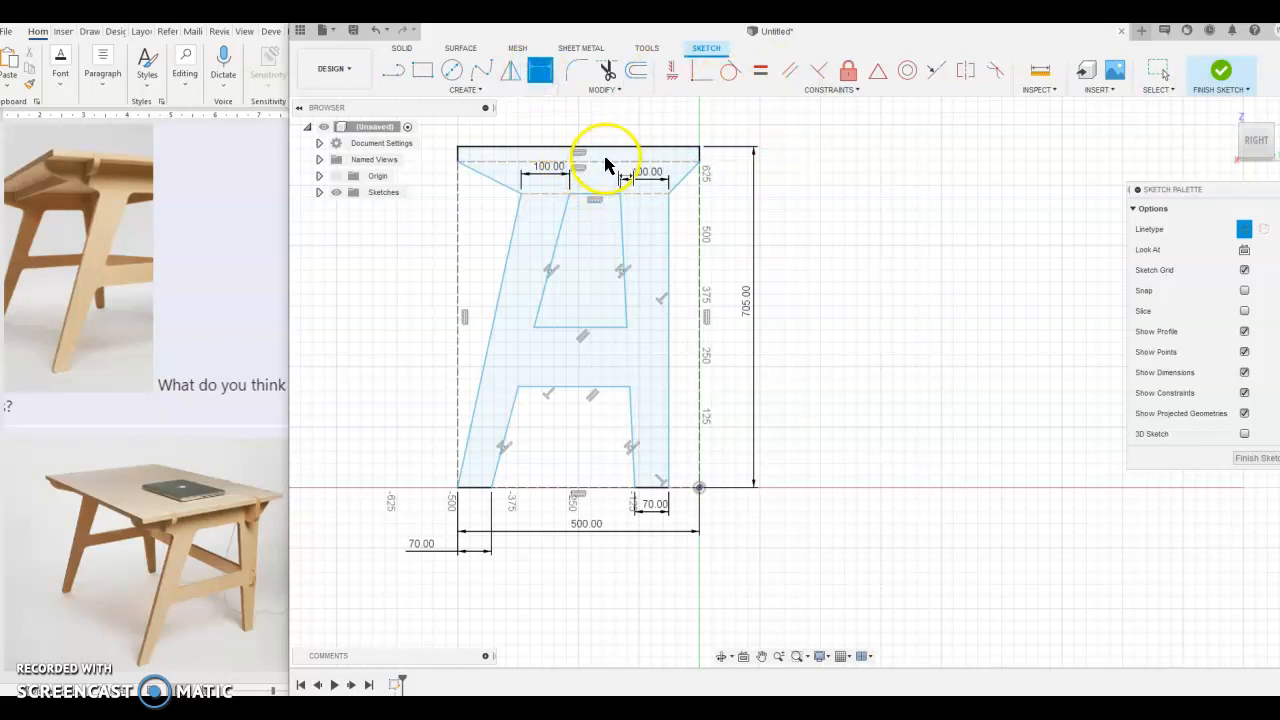
Dimension the distance from the frame's top edge to the construction line just below it as 30 mm
{"action": "left_click", "coordinate": [608, 148]}
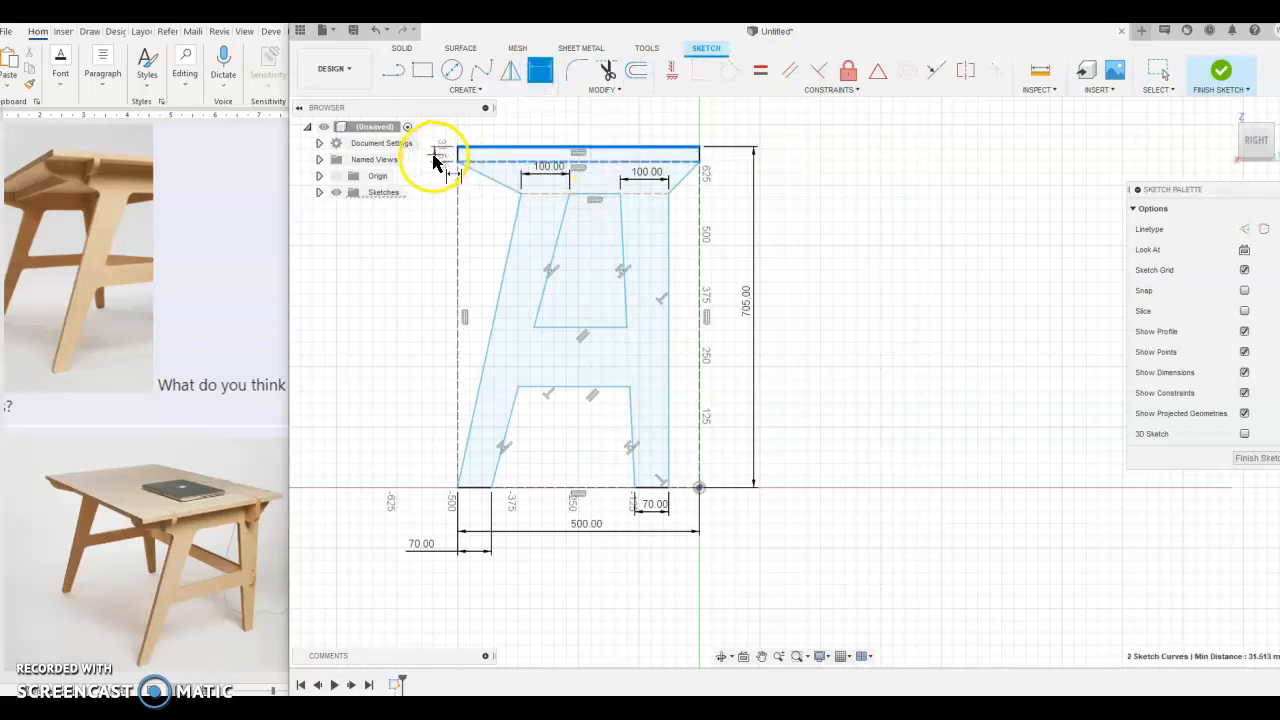
{"action": "left_click", "coordinate": [432, 160]}
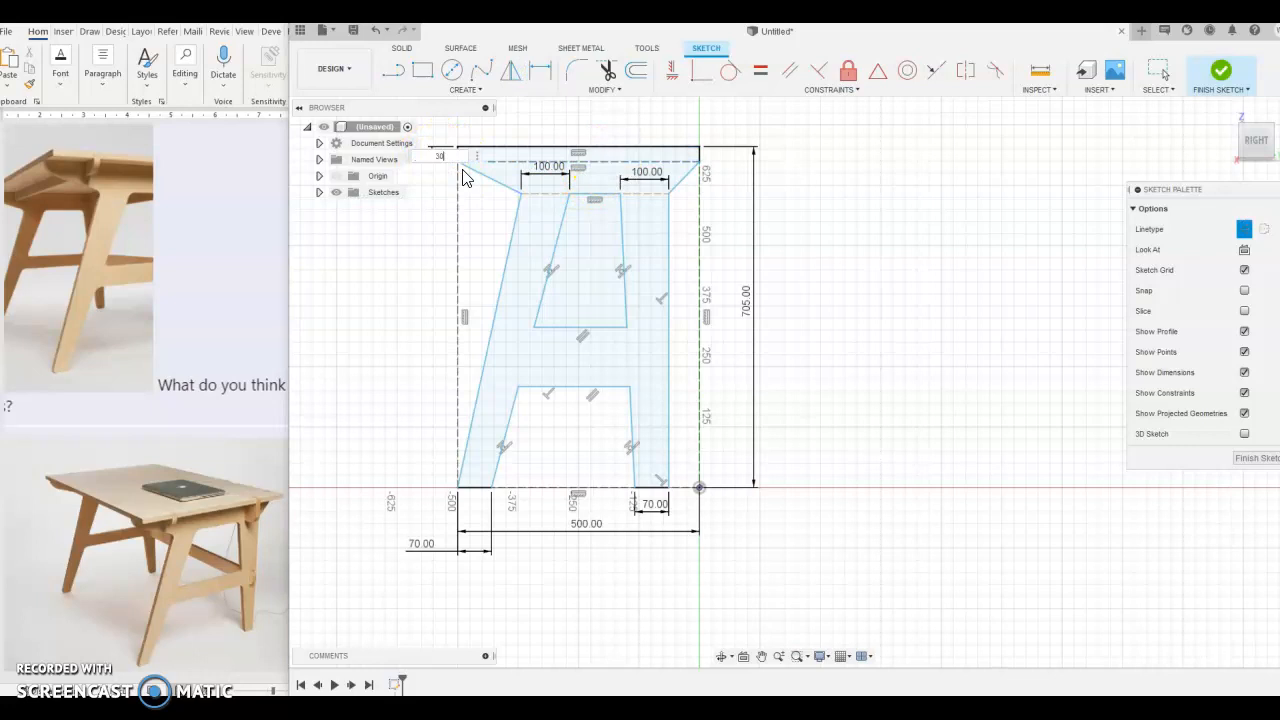
{"action": "key", "text": "Return"}
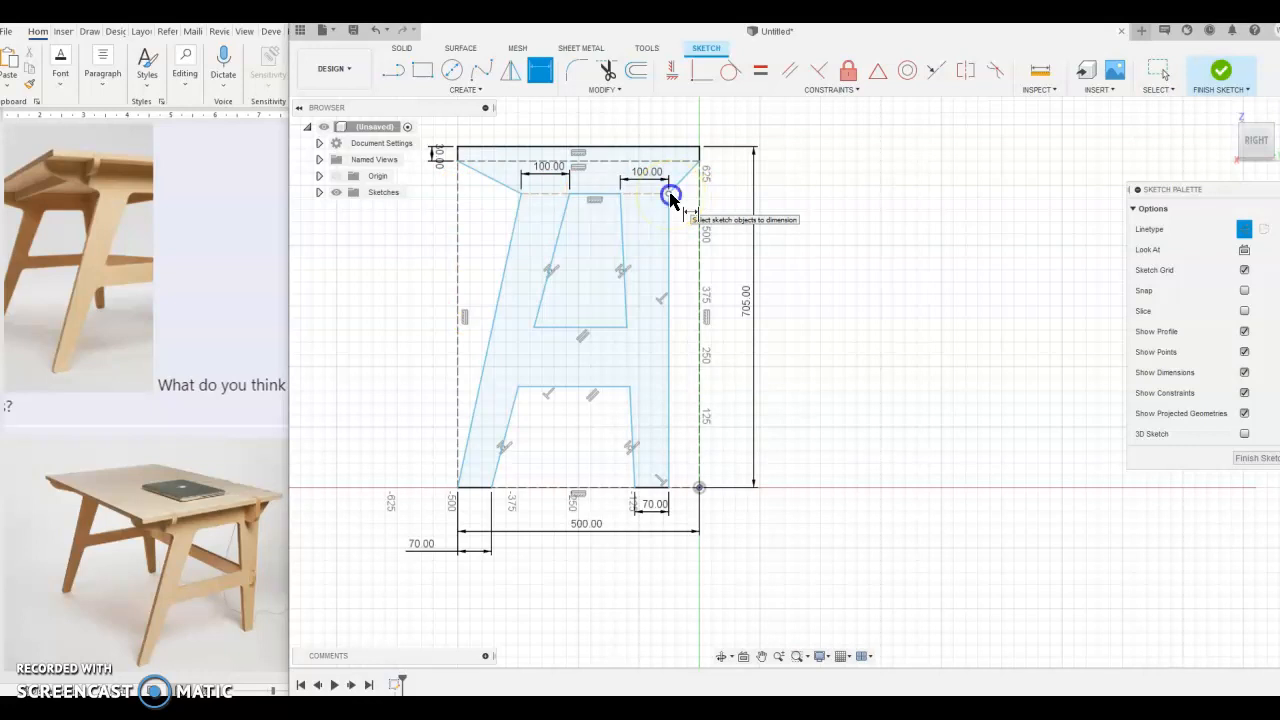
Dimension the height of the straight leg's upper outer corner above the base as 620 mm
{"action": "left_click", "coordinate": [669, 195]}
{"action": "left_click", "coordinate": [730, 350]}
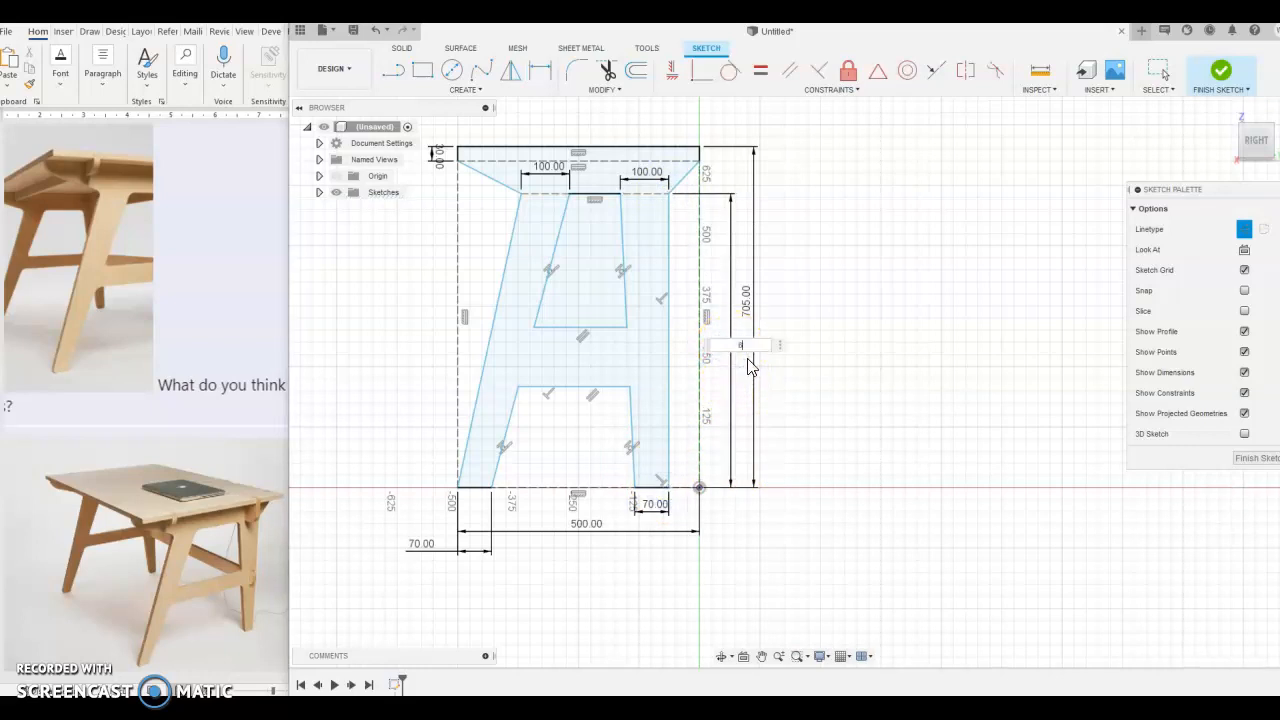
{"action": "key", "text": "Return"}
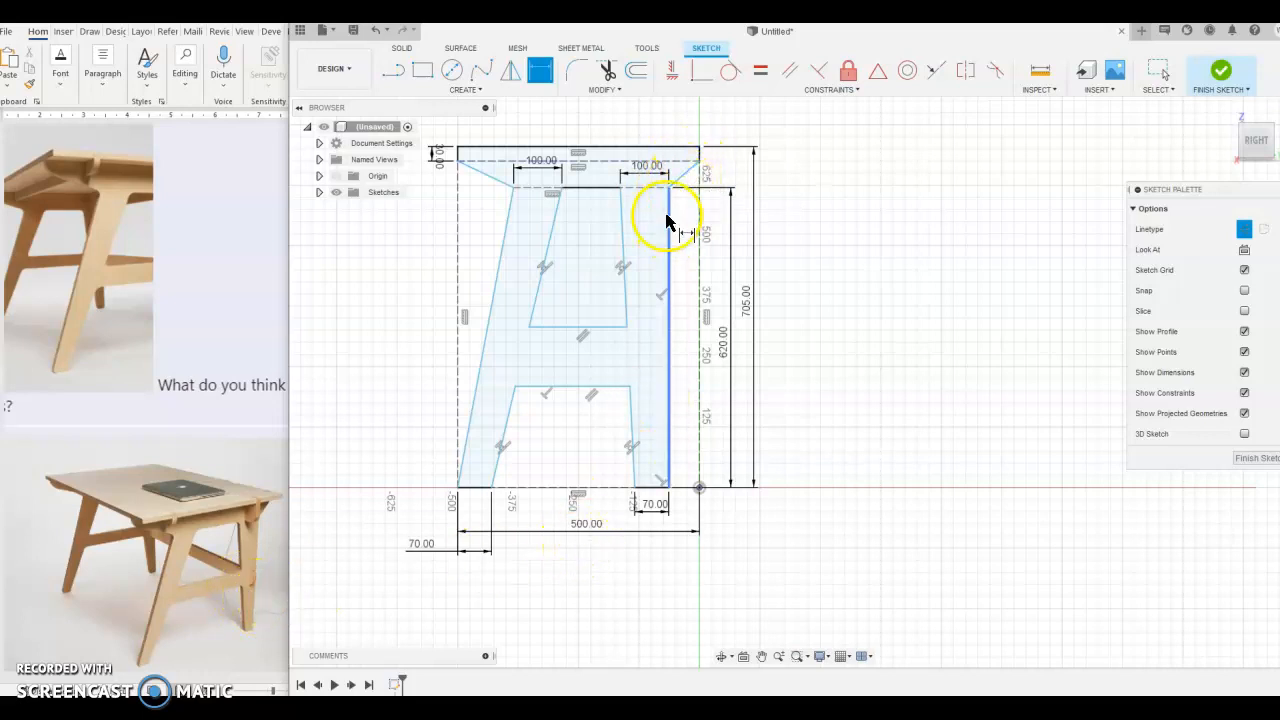
Dimension the distance between the two legs' outer foot corners along the base as 460 mm
{"action": "left_click", "coordinate": [668, 488]}
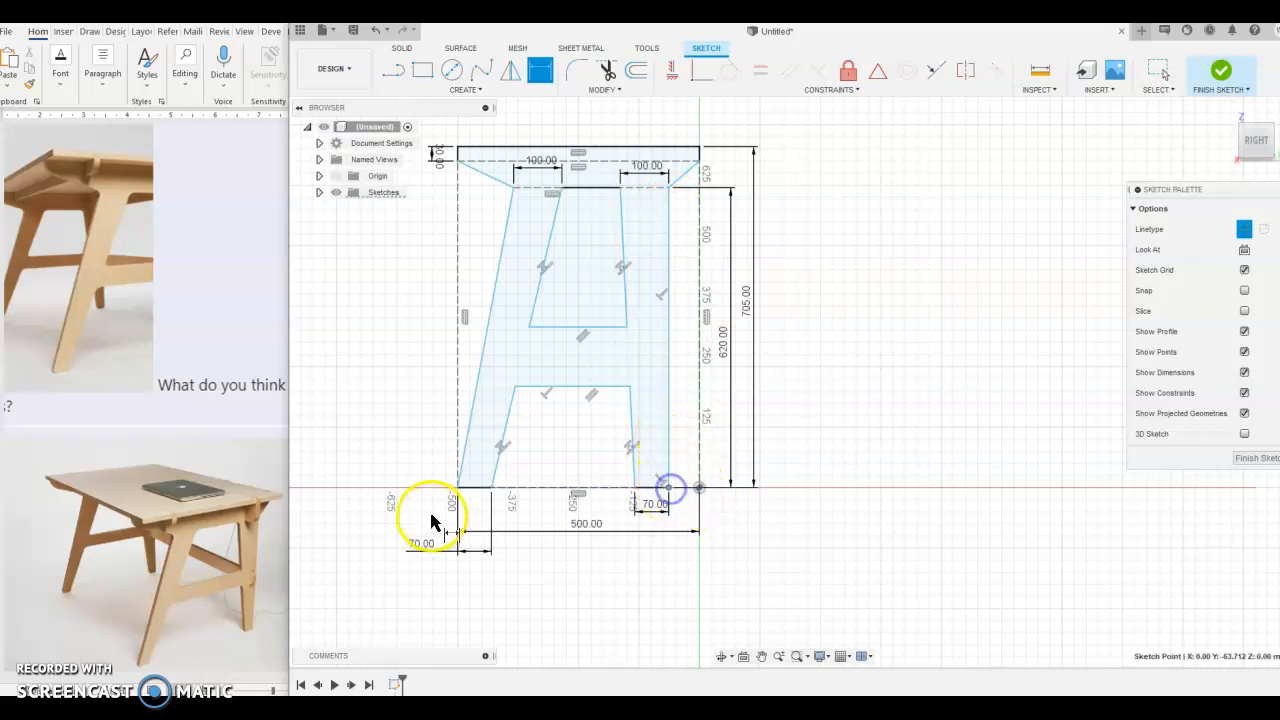
{"action": "left_click", "coordinate": [458, 488], "text": "shift"}
{"action": "left_click", "coordinate": [558, 528]}
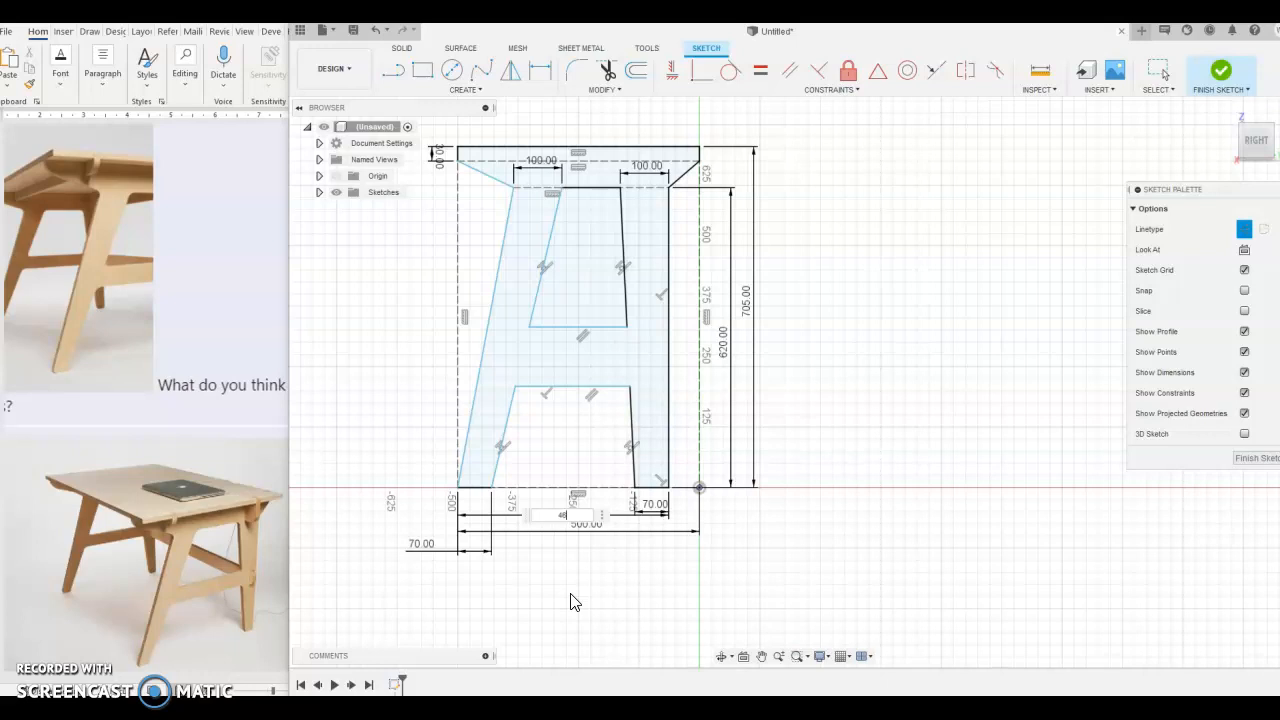
{"action": "key", "text": "Return"}
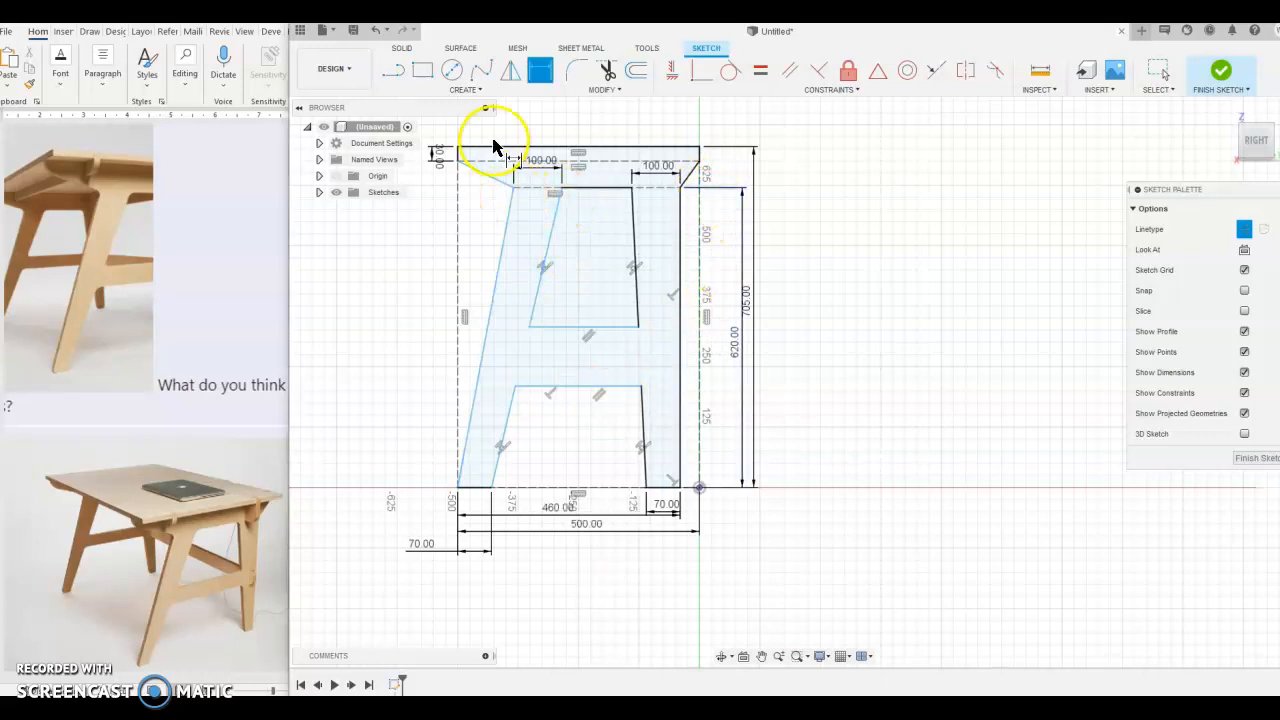
Finish the sketch and extrude the side-frame profile to one side as a new body, leaving both openings empty
{"action": "left_click", "coordinate": [1224, 72]}
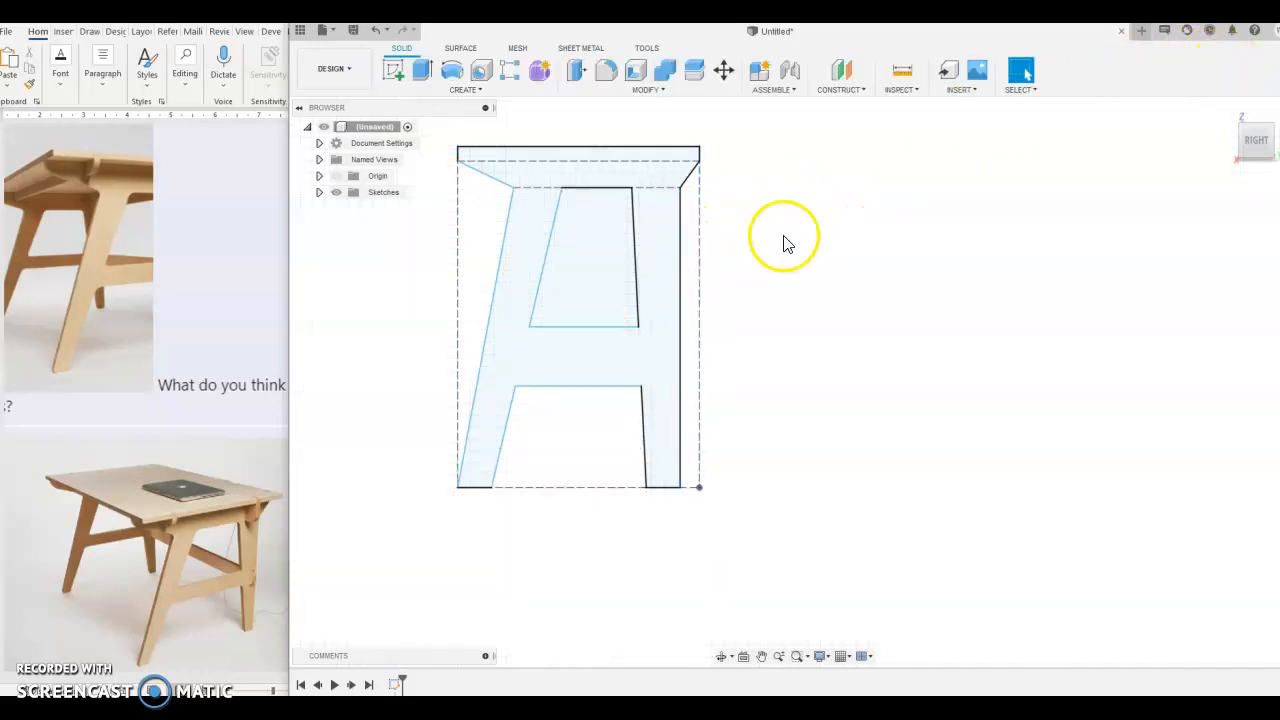
{"action": "left_click", "coordinate": [421, 72]}
{"action": "left_click", "coordinate": [566, 172]}
{"action": "middle_click_drag", "start_coordinate": [742, 294], "coordinate": [814, 291], "text": "shift"}
{"action": "left_click_drag", "start_coordinate": [580, 328], "coordinate": [607, 345]}
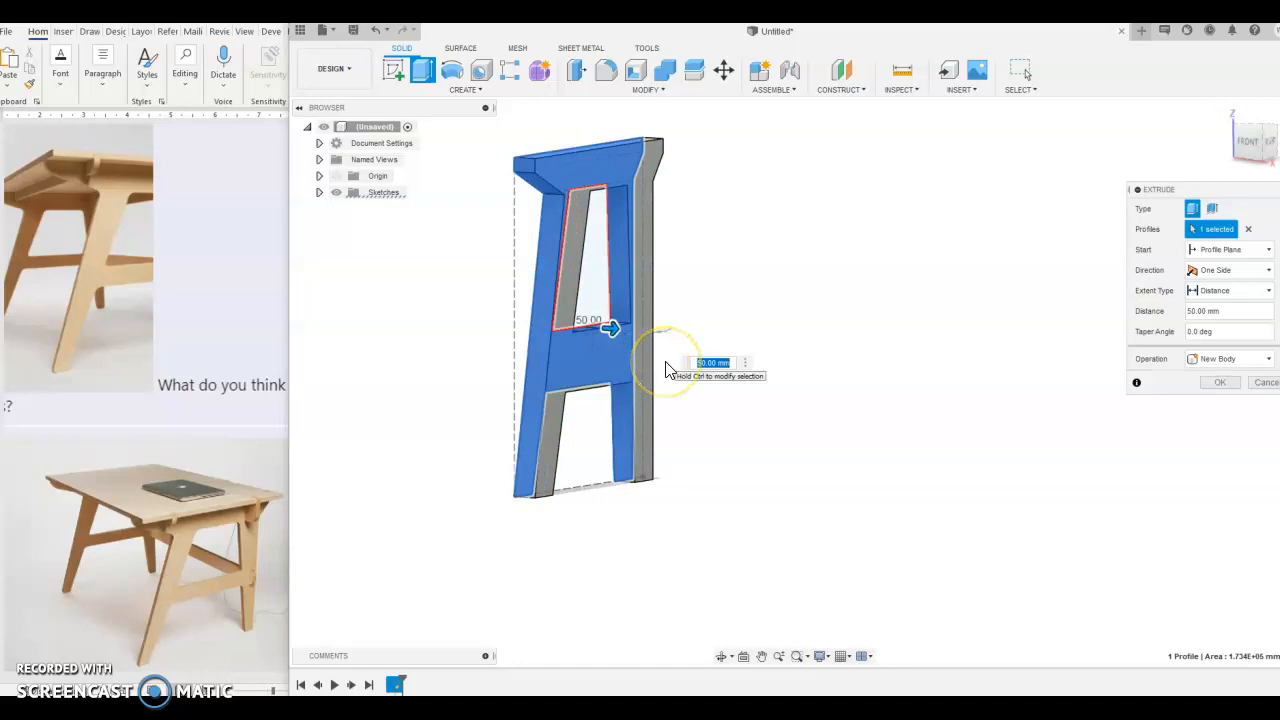
{"action": "key", "text": "Return"}
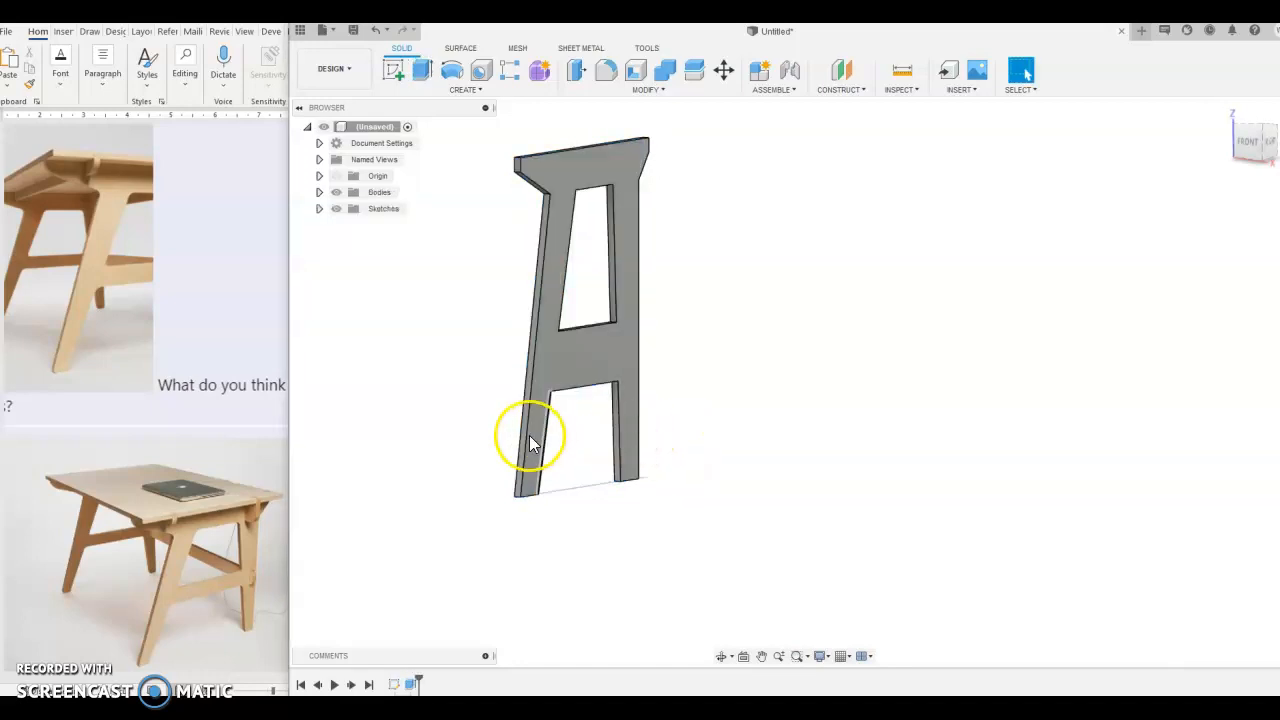
Fillet the lower outer edges at both ends of the frame's top beam with a 100 mm radius
{"action": "scroll", "coordinate": [522, 160], "scroll_direction": "up", "scroll_amount": 3}
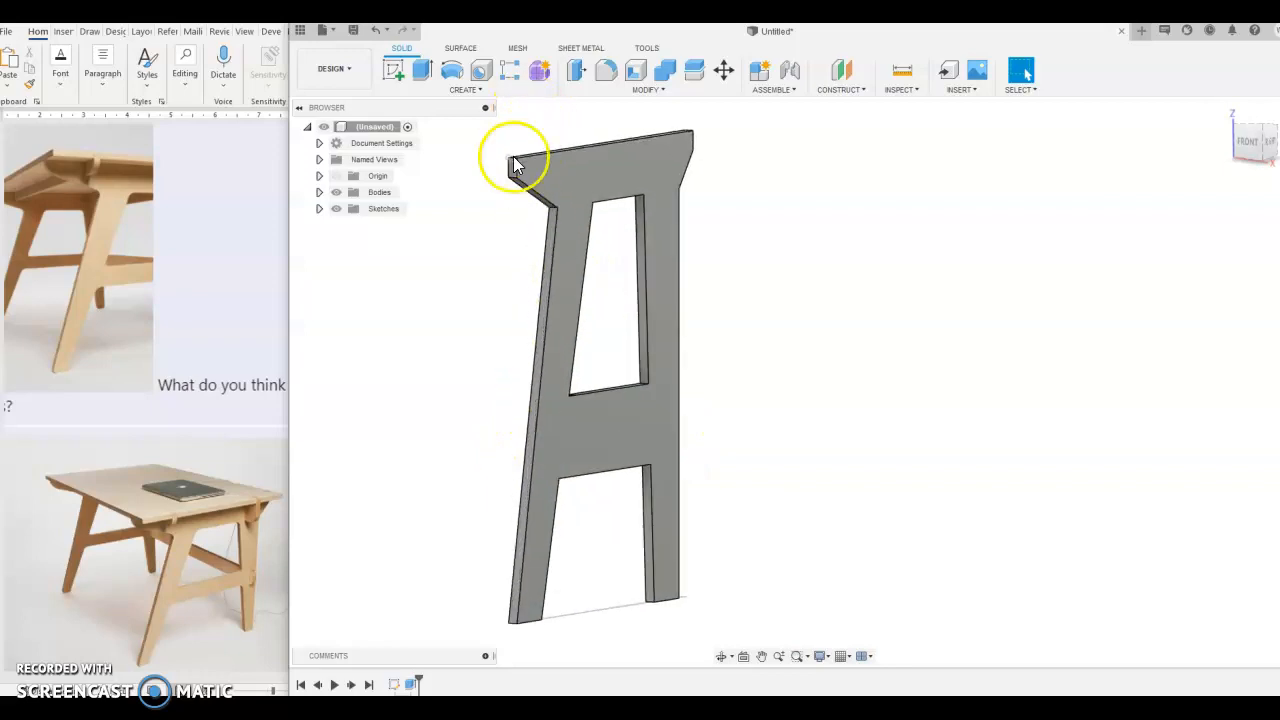
{"action": "mouse_move", "coordinate": [515, 165]}
{"action": "middle_mouse_down", "text": "shift"}
{"action": "mouse_move", "coordinate": [530, 215]}
{"action": "mouse_move", "coordinate": [522, 179]}
{"action": "middle_mouse_up", "text": "shift"}
{"action": "scroll", "coordinate": [510, 177], "scroll_direction": "up", "scroll_amount": 2}
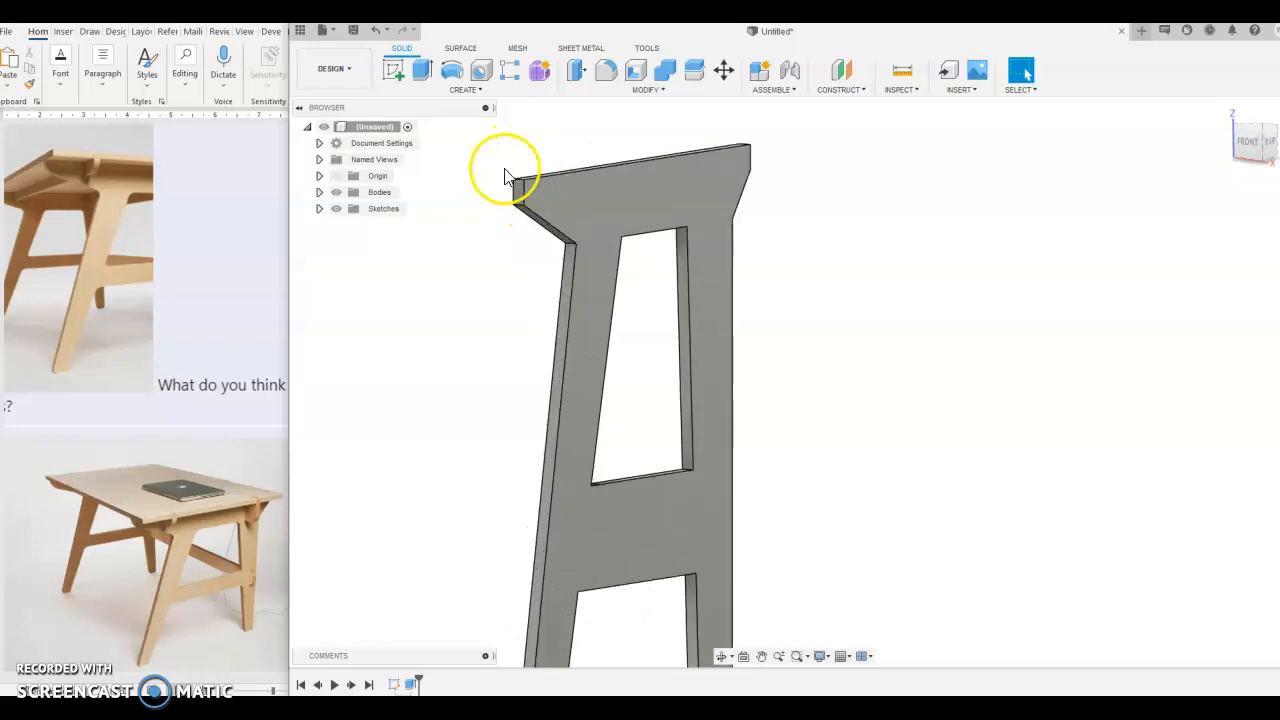
{"action": "left_click", "coordinate": [601, 80]}
{"action": "scroll", "coordinate": [518, 205], "scroll_direction": "up", "scroll_amount": 3}
{"action": "left_click", "coordinate": [523, 208]}
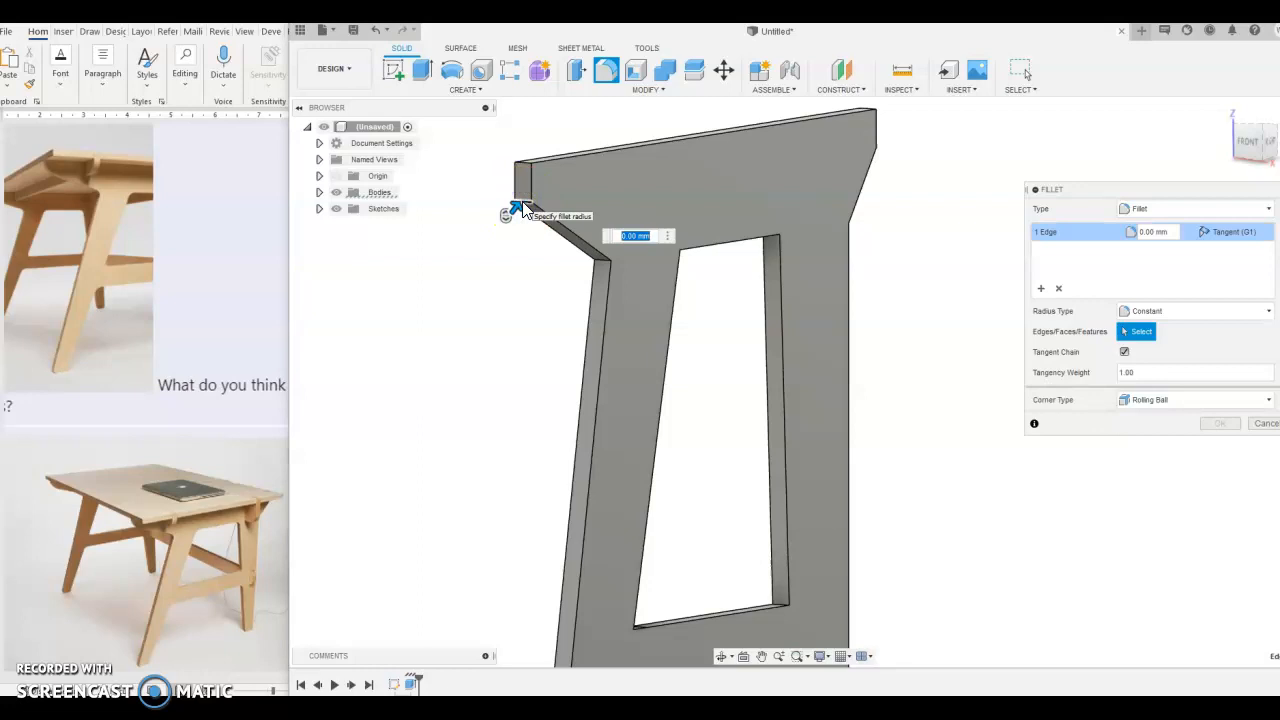
{"action": "middle_click_drag", "start_coordinate": [851, 177], "coordinate": [918, 152], "text": "shift"}
{"action": "left_click", "coordinate": [908, 158]}
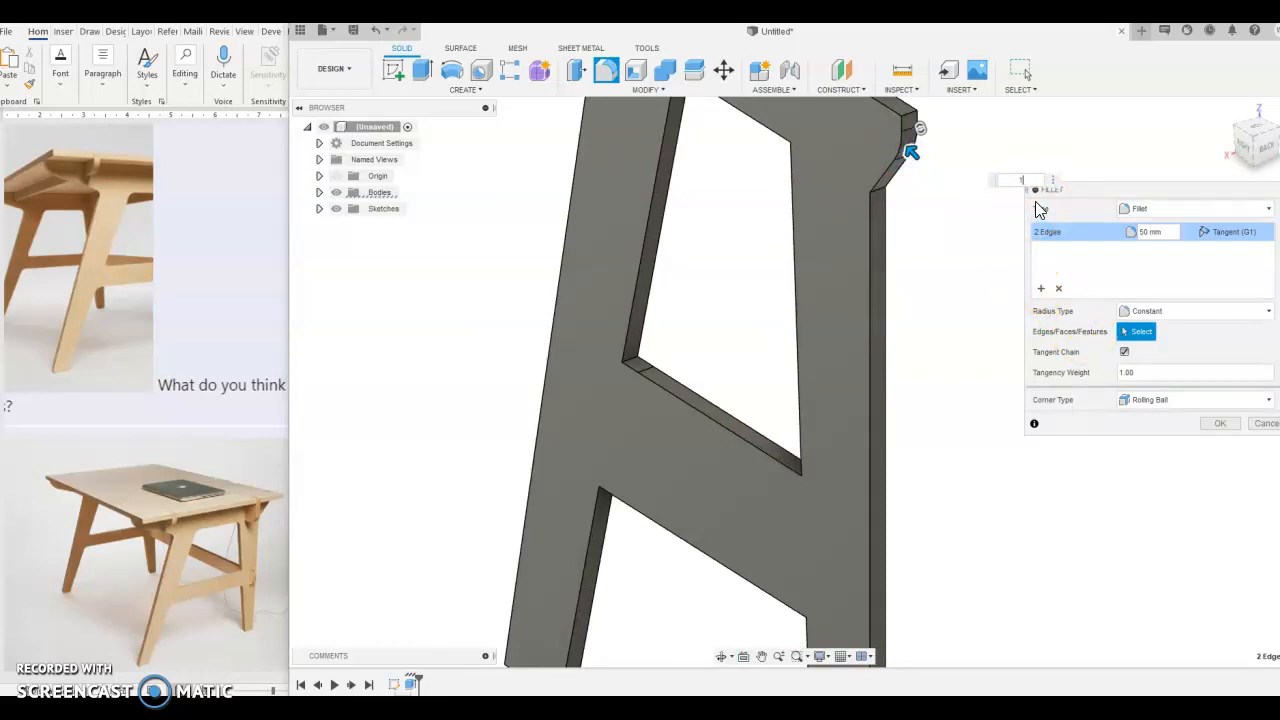
{"action": "scroll", "coordinate": [905, 263], "scroll_direction": "down", "scroll_amount": 5}
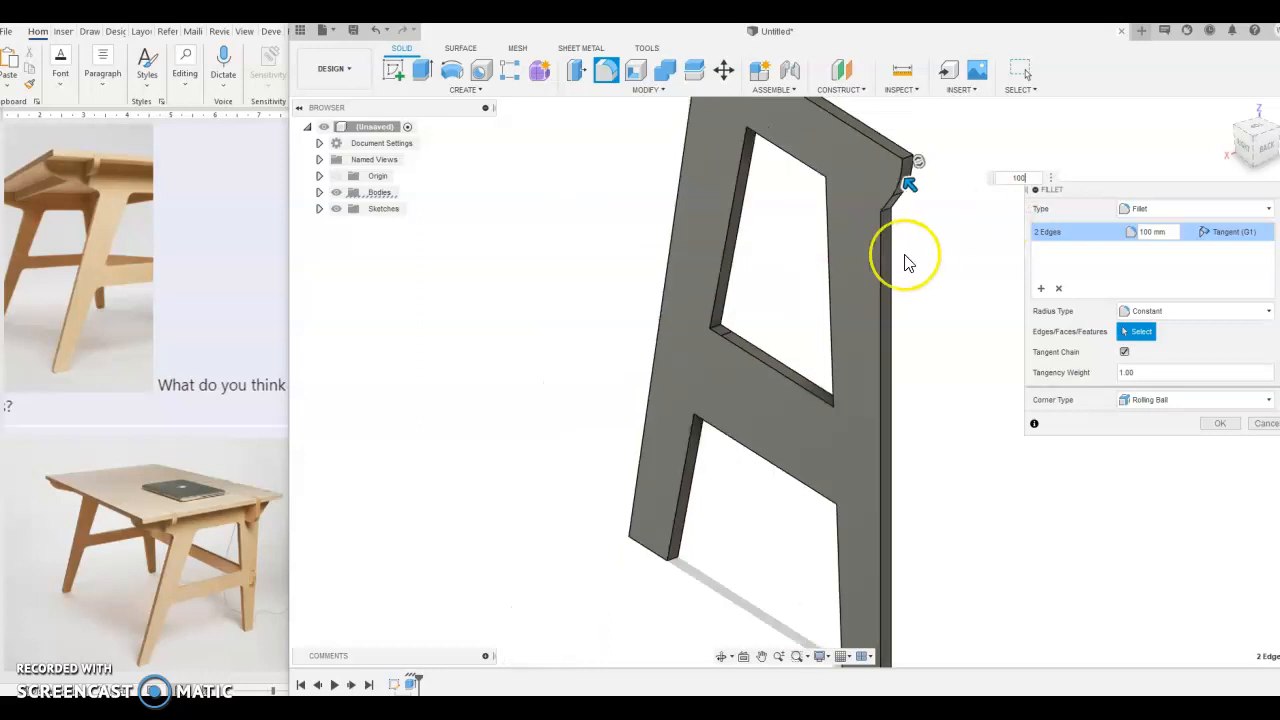
{"action": "left_click", "coordinate": [1220, 423]}
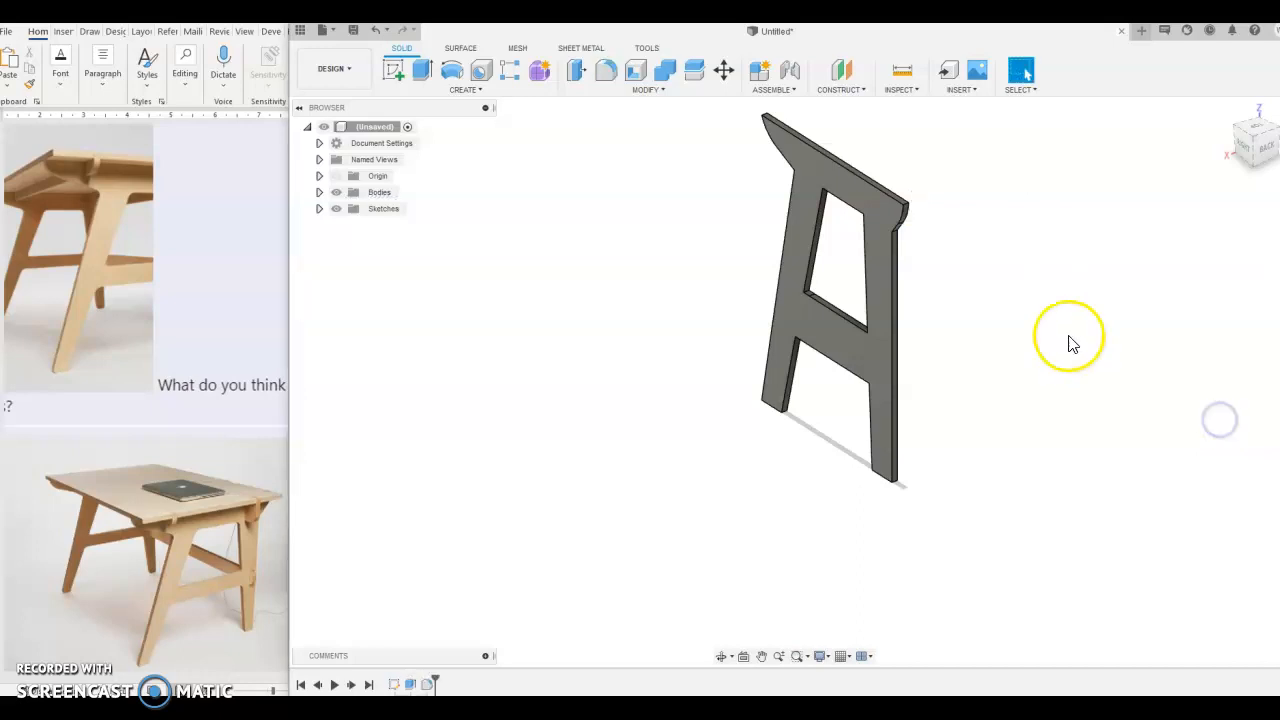
Start a new fillet on the two bottom corner edges of the slanted leg's foot
{"action": "left_click", "coordinate": [607, 74]}
{"action": "middle_click_drag", "start_coordinate": [674, 315], "coordinate": [718, 292], "text": "shift"}
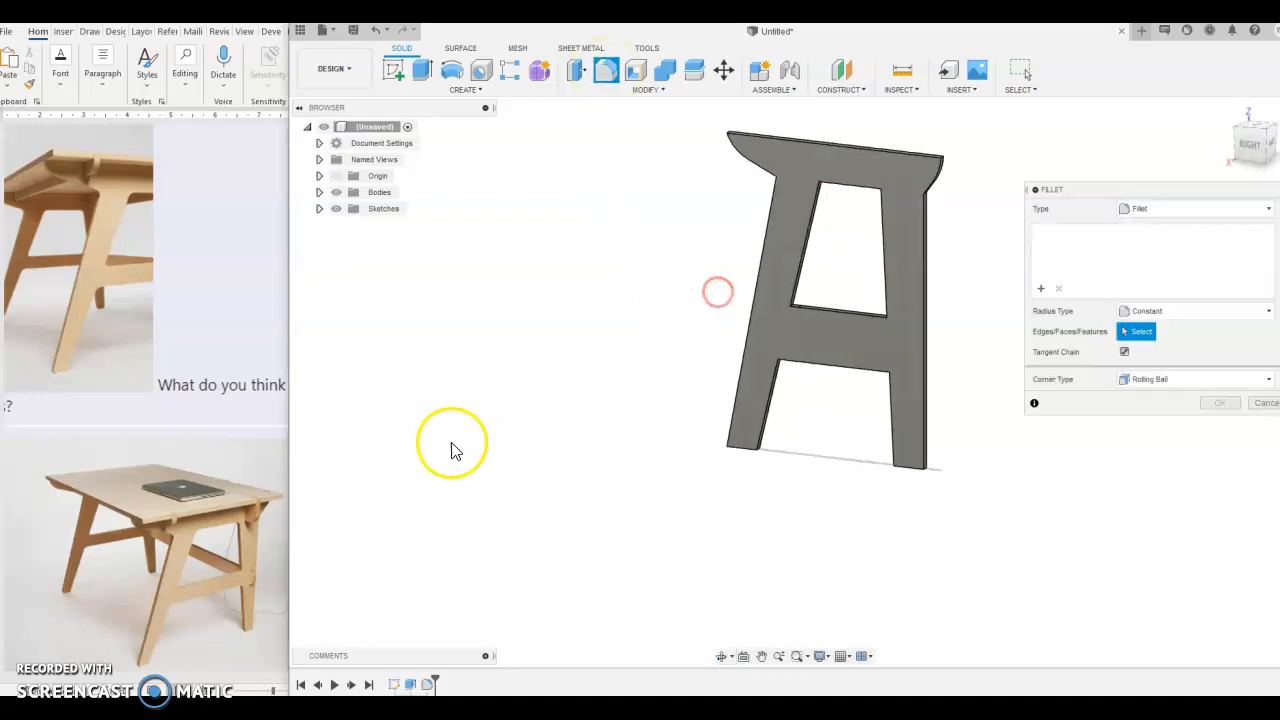
{"action": "scroll", "coordinate": [757, 482], "scroll_direction": "up", "scroll_amount": 4}
{"action": "middle_click_drag", "start_coordinate": [728, 458], "coordinate": [722, 415], "text": "shift"}
{"action": "scroll", "coordinate": [716, 455], "scroll_direction": "up", "scroll_amount": 3}
{"action": "left_click", "coordinate": [735, 419]}
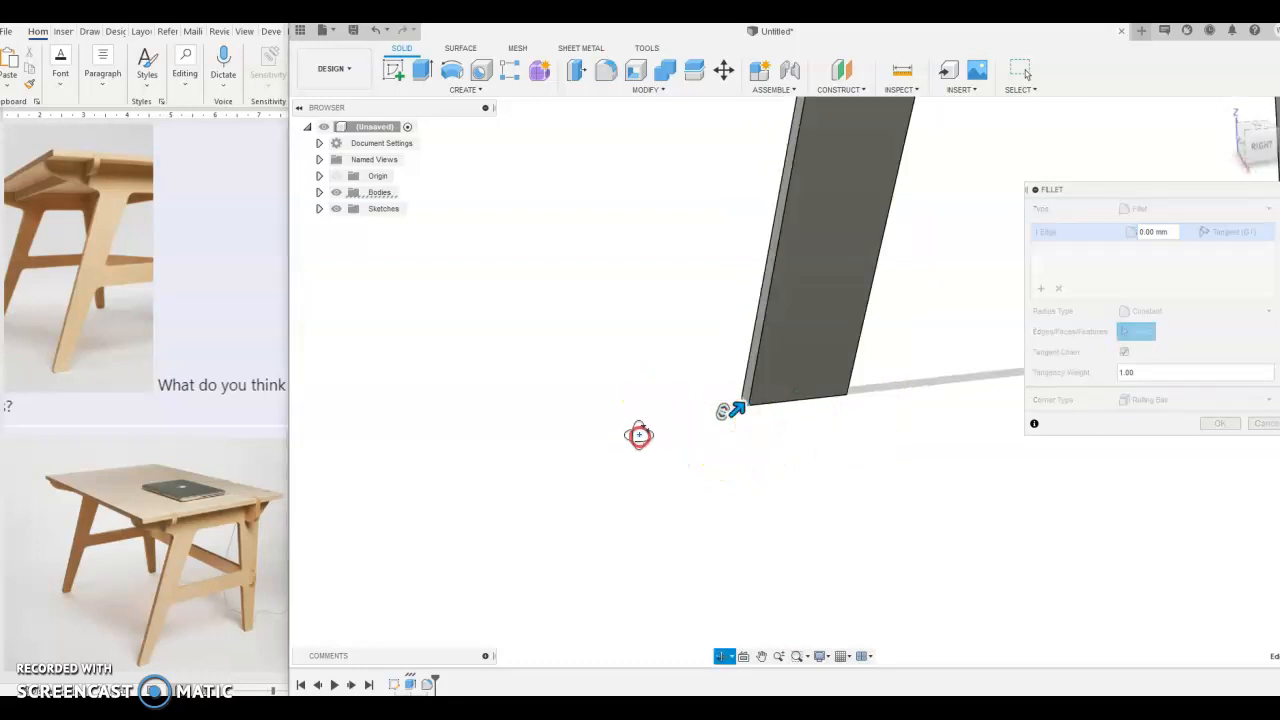
{"action": "middle_click_drag", "start_coordinate": [640, 434], "coordinate": [589, 429], "text": "shift"}
{"action": "left_click", "coordinate": [820, 386]}
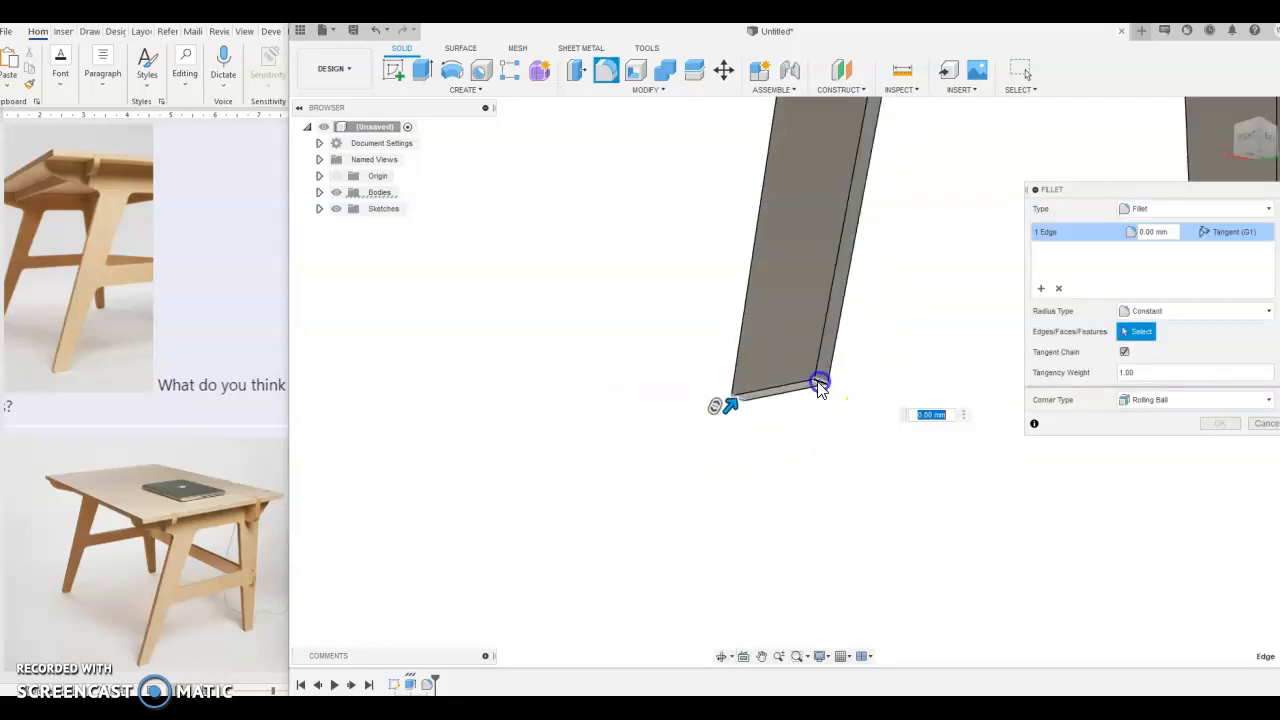
Add the straight leg's two foot corner edges and apply the fillet with a 20 mm radius
{"action": "scroll", "coordinate": [706, 531], "scroll_direction": "down", "scroll_amount": 3}
{"action": "scroll", "coordinate": [874, 452], "scroll_direction": "up", "scroll_amount": 4}
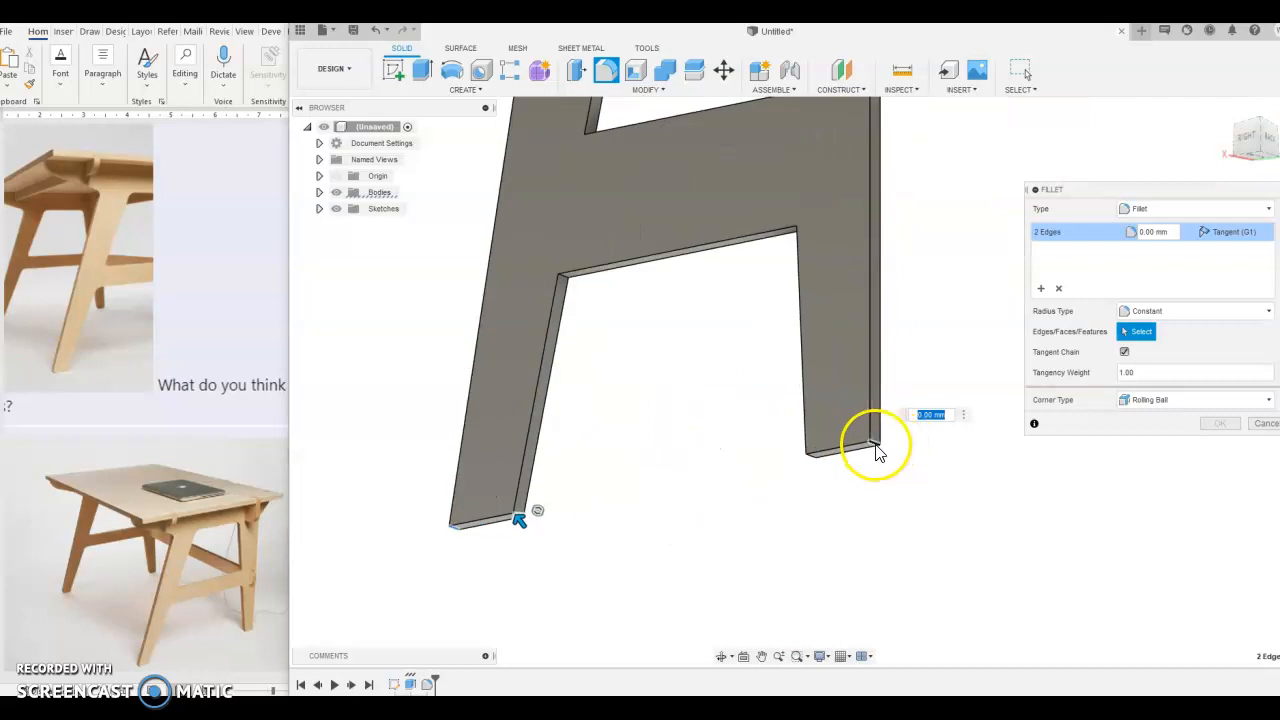
{"action": "left_click", "coordinate": [876, 445]}
{"action": "middle_click_drag", "start_coordinate": [849, 474], "coordinate": [812, 462], "text": "shift"}
{"action": "left_click", "coordinate": [811, 459]}
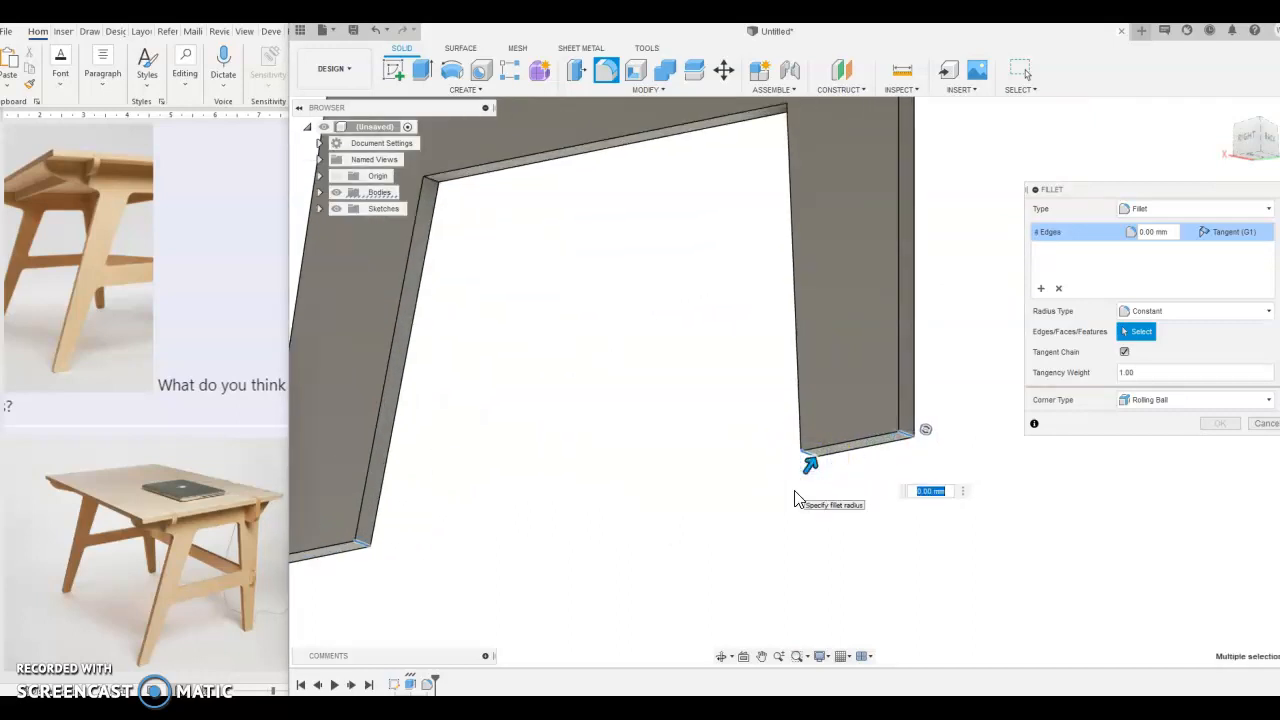
{"action": "key", "text": "Return"}
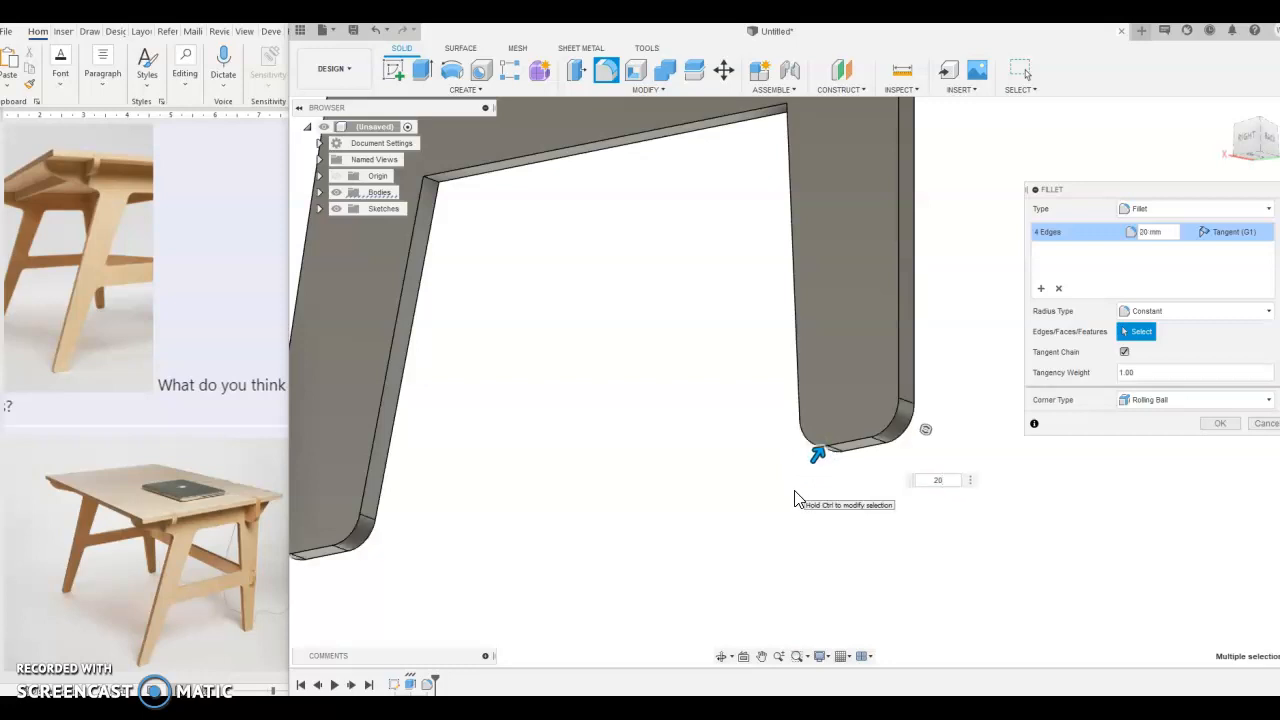
{"action": "key", "text": "Return"}
Start another fillet on the two inner corner edges where the legs meet the underside of the crossbar
{"action": "scroll", "coordinate": [794, 500], "scroll_direction": "down", "scroll_amount": 3}
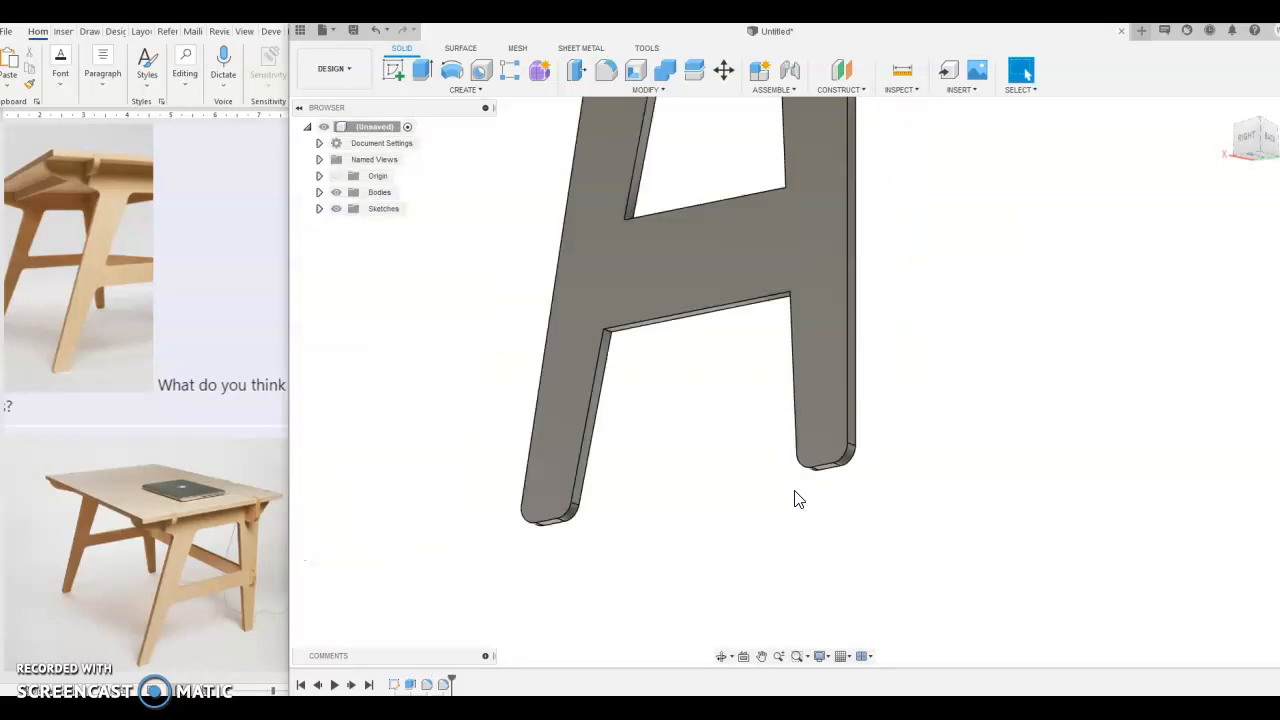
{"action": "middle_click_drag", "start_coordinate": [769, 442], "coordinate": [806, 430], "text": "shift"}
{"action": "scroll", "coordinate": [811, 341], "scroll_direction": "up", "scroll_amount": 1}
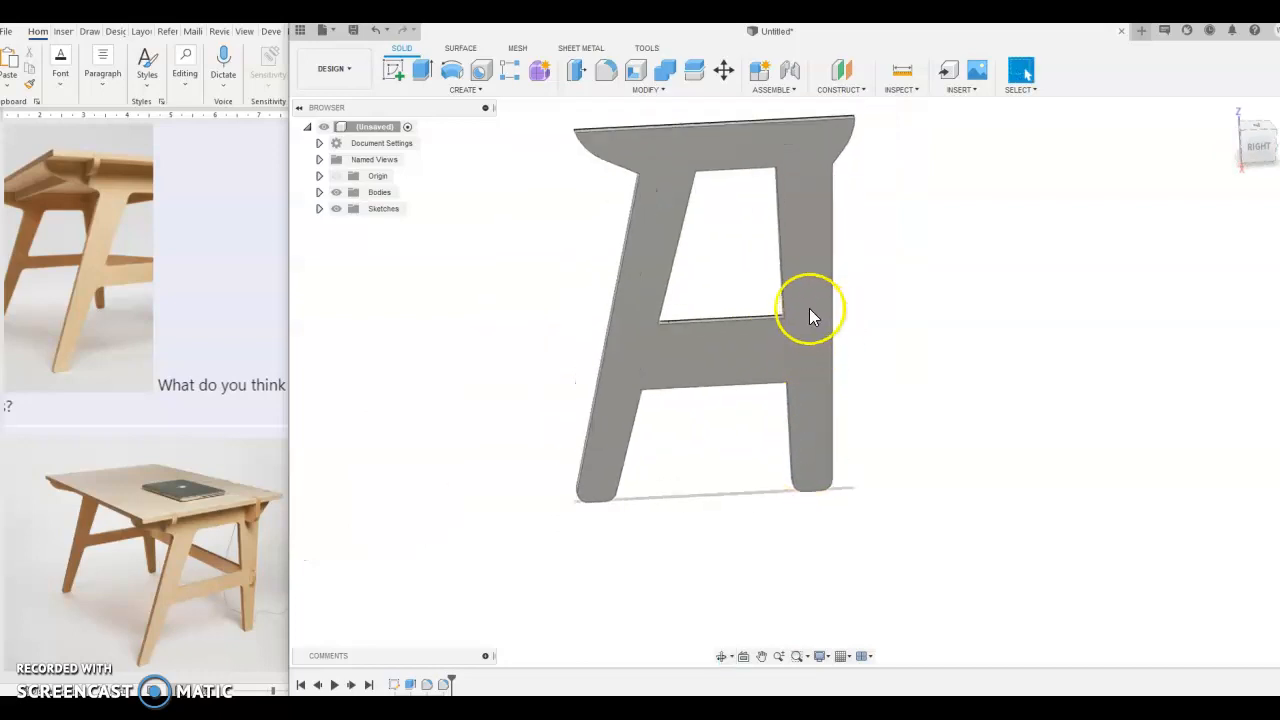
{"action": "left_click", "coordinate": [608, 82]}
{"action": "middle_click_drag", "start_coordinate": [691, 263], "coordinate": [629, 257], "text": "shift"}
{"action": "scroll", "coordinate": [675, 318], "scroll_direction": "up", "scroll_amount": 2}
{"action": "scroll", "coordinate": [675, 318], "scroll_direction": "up", "scroll_amount": 2}
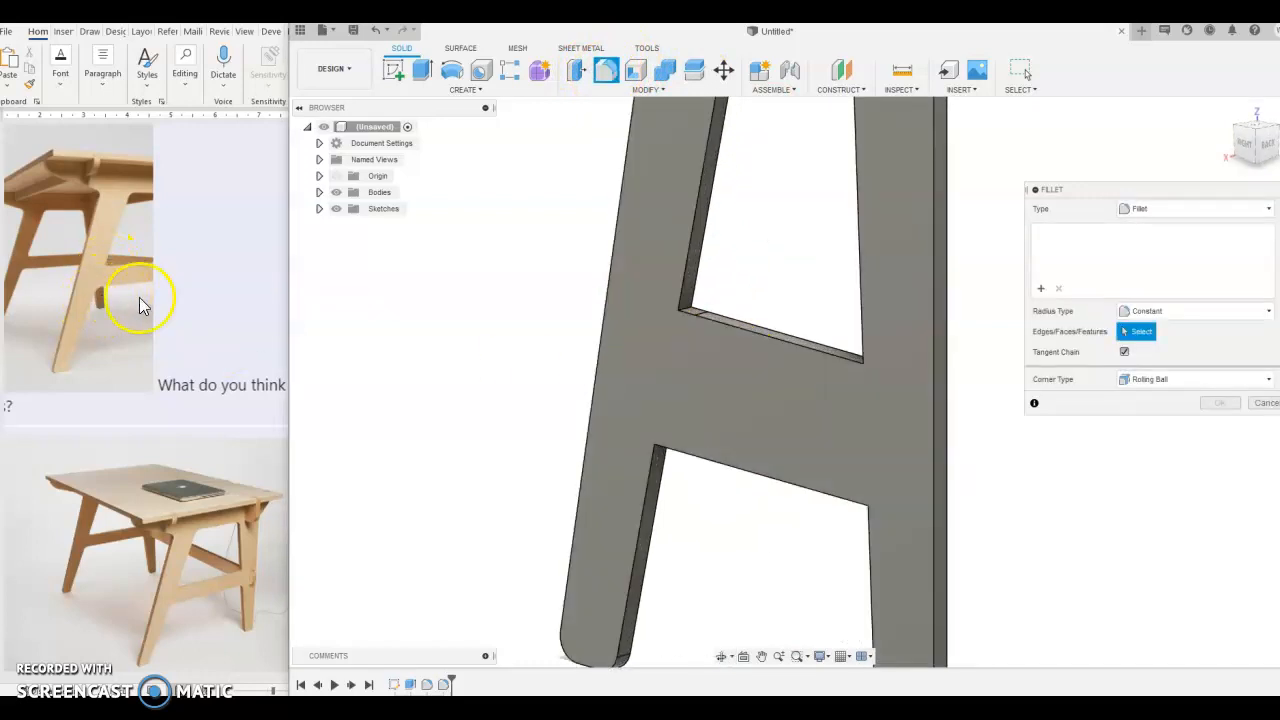
{"action": "scroll", "coordinate": [662, 454], "scroll_direction": "up", "scroll_amount": 3}
{"action": "middle_click_drag", "start_coordinate": [674, 439], "coordinate": [683, 397], "text": "shift"}
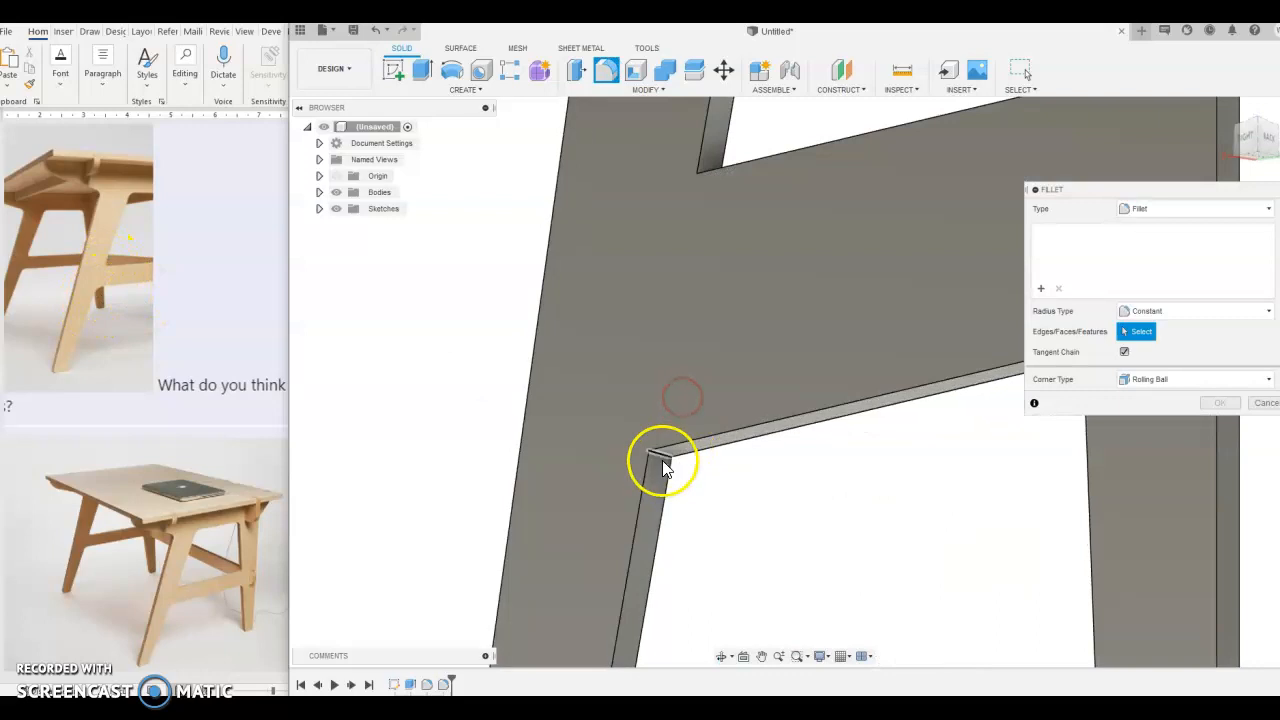
{"action": "left_click", "coordinate": [663, 460]}
{"action": "scroll", "coordinate": [760, 480], "scroll_direction": "down", "scroll_amount": 4}
{"action": "middle_click_drag", "start_coordinate": [808, 491], "coordinate": [940, 503], "text": "shift"}
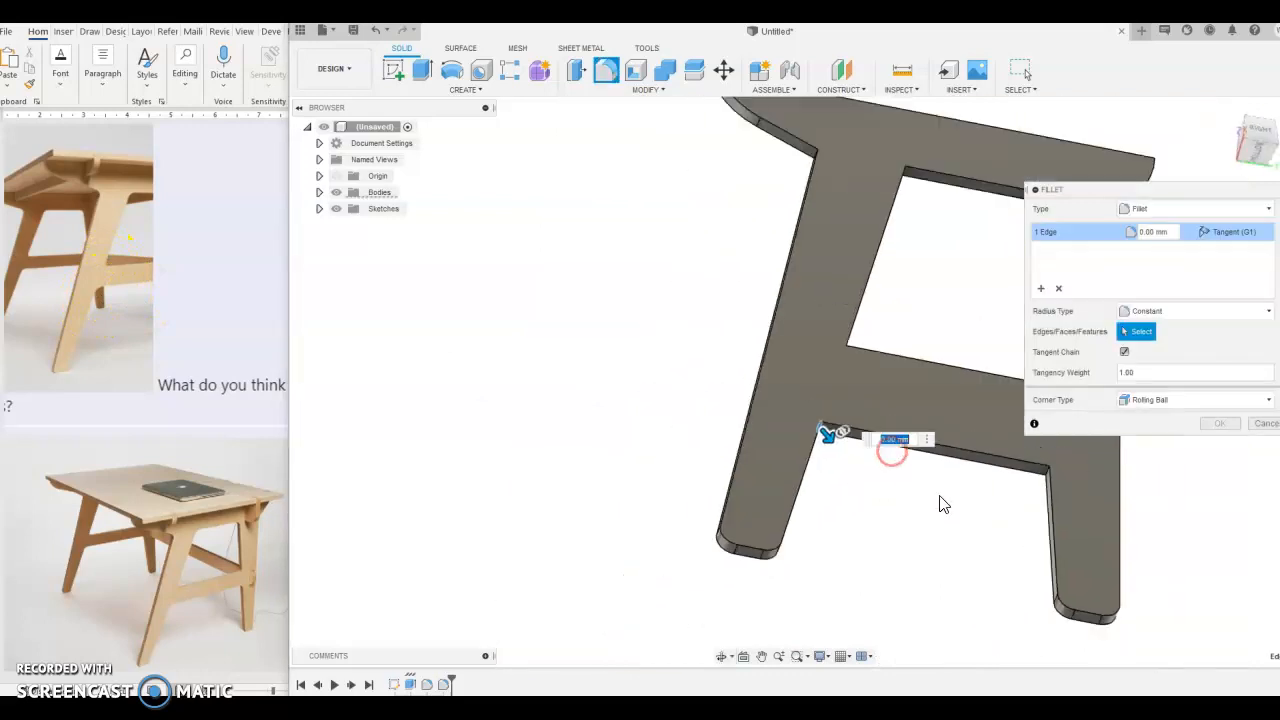
{"action": "scroll", "coordinate": [1010, 495], "scroll_direction": "up", "scroll_amount": 3}
{"action": "scroll", "coordinate": [985, 507], "scroll_direction": "up", "scroll_amount": 4}
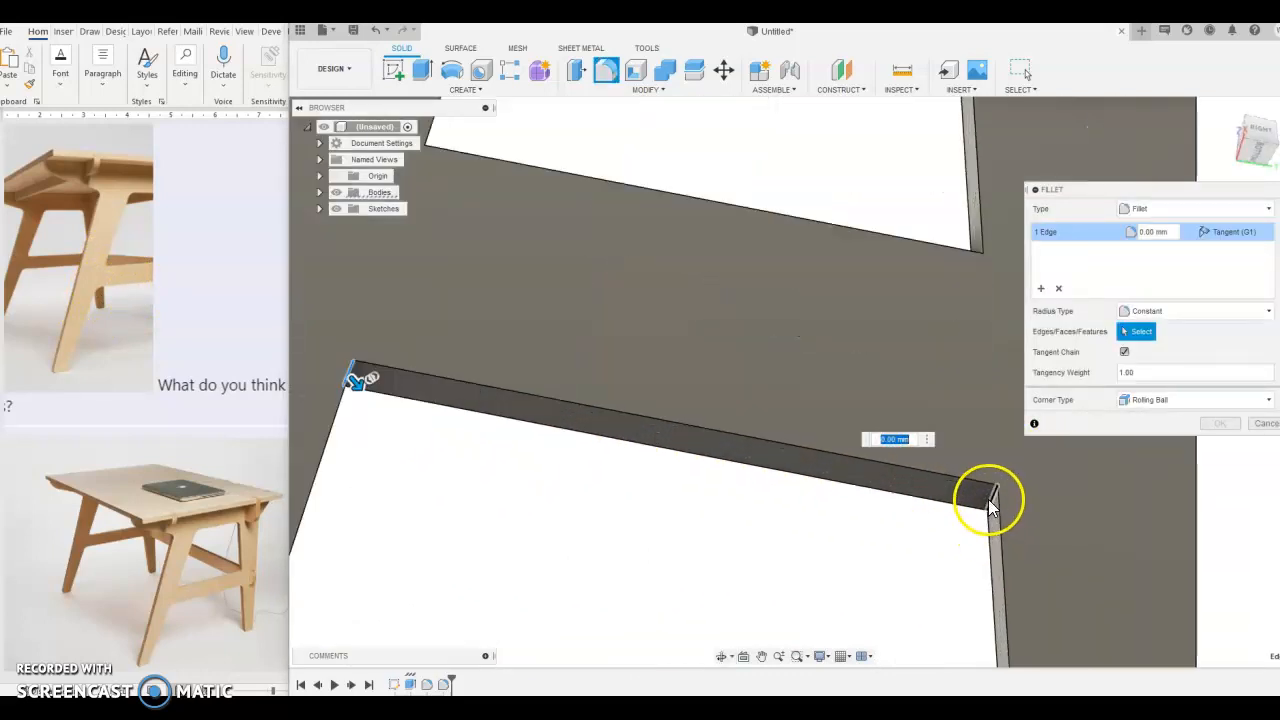
{"action": "left_click", "coordinate": [990, 503]}
Add all four corner edges of the upper opening to the fillet selection
{"action": "left_click", "coordinate": [978, 258]}
{"action": "left_click", "coordinate": [425, 162]}
{"action": "scroll", "coordinate": [543, 371], "scroll_direction": "down", "scroll_amount": 6}
{"action": "scroll", "coordinate": [660, 220], "scroll_direction": "up", "scroll_amount": 5}
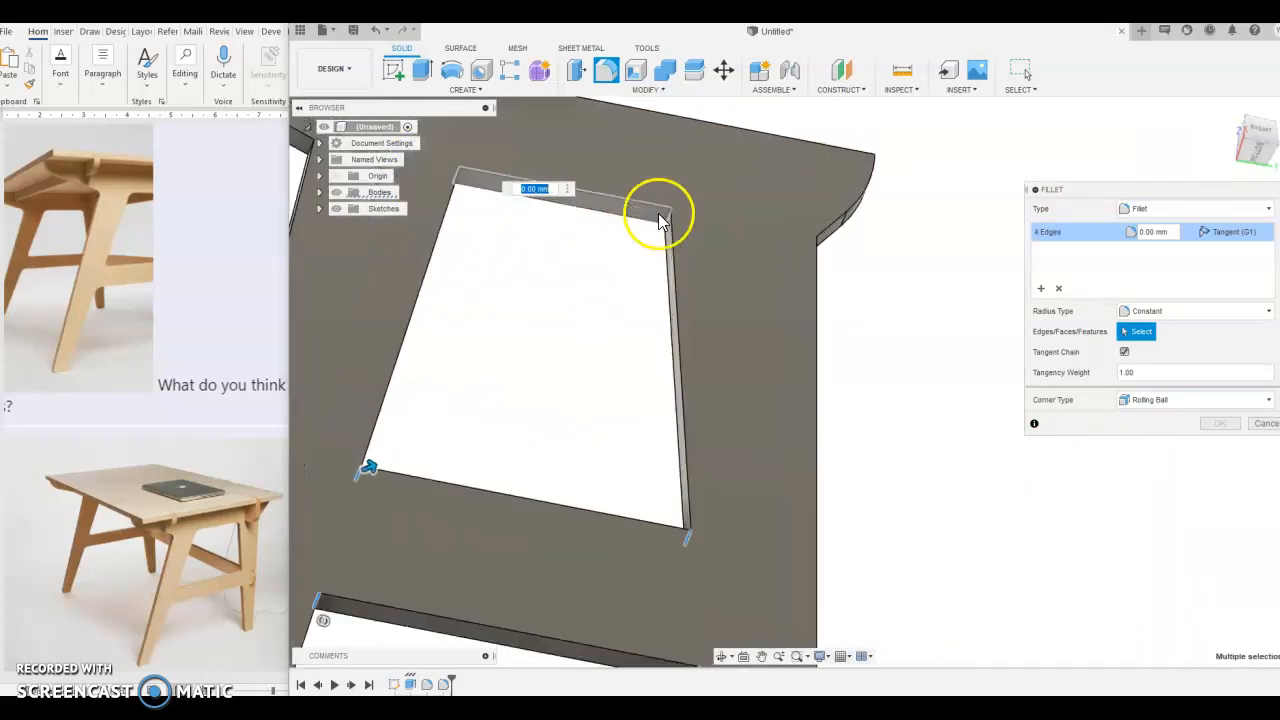
{"action": "scroll", "coordinate": [660, 215], "scroll_direction": "up", "scroll_amount": 3}
{"action": "left_click", "coordinate": [662, 208]}
{"action": "scroll", "coordinate": [646, 323], "scroll_direction": "down", "scroll_amount": 5}
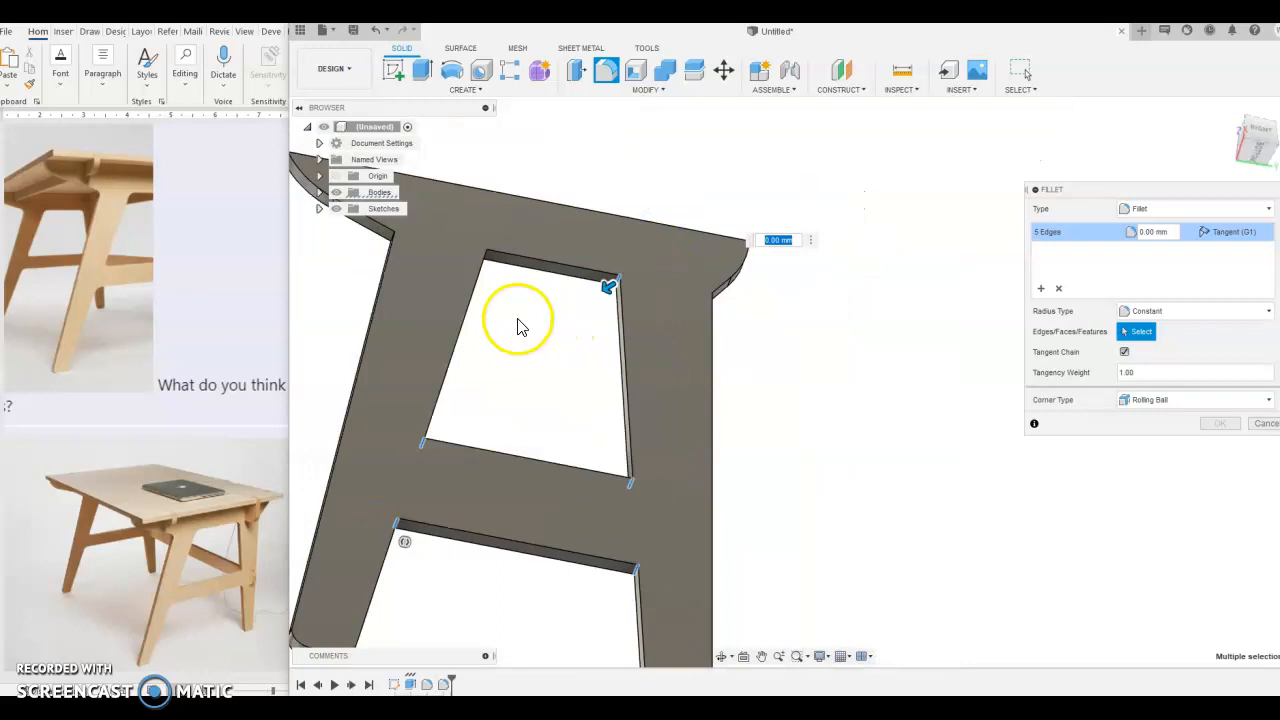
{"action": "scroll", "coordinate": [484, 241], "scroll_direction": "up", "scroll_amount": 3}
{"action": "middle_click_drag", "start_coordinate": [482, 238], "coordinate": [483, 237], "text": "shift"}
{"action": "left_click", "coordinate": [483, 237]}
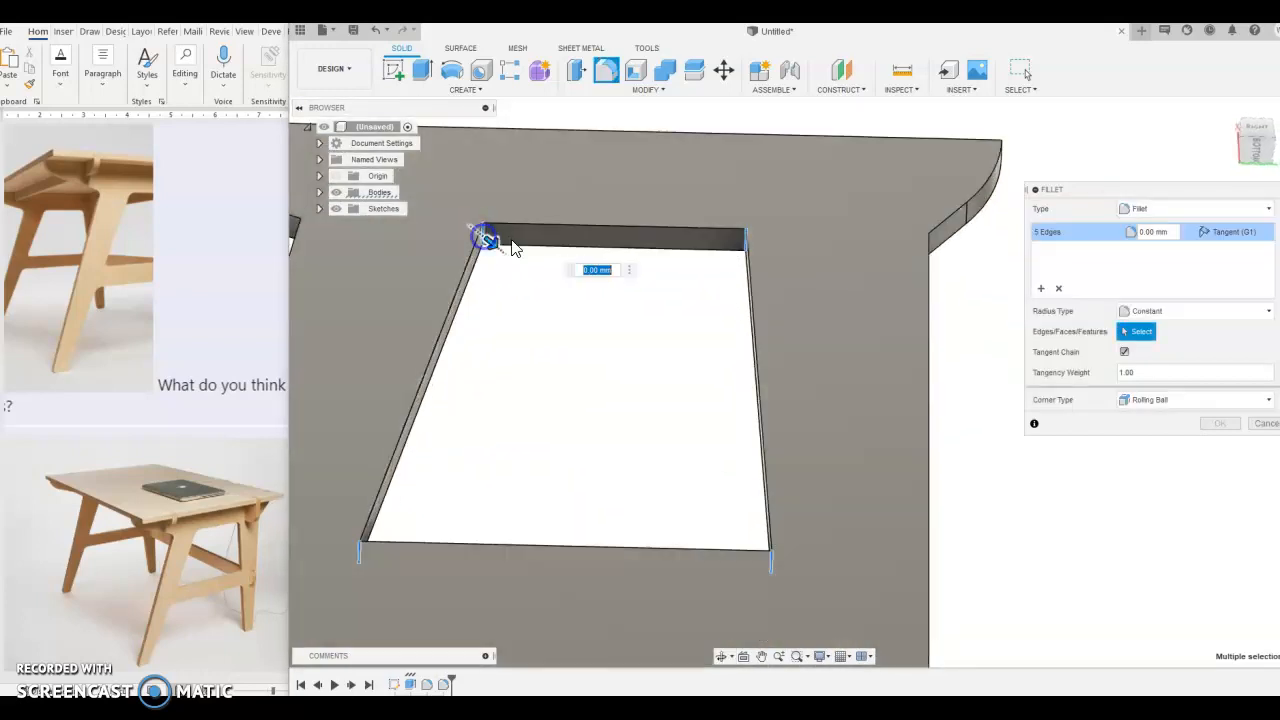
Add the two outer corner edges where the legs meet the top beam to the fillet selection
{"action": "middle_click_drag", "start_coordinate": [1006, 232], "coordinate": [938, 267], "text": "shift"}
{"action": "left_click", "coordinate": [925, 254]}
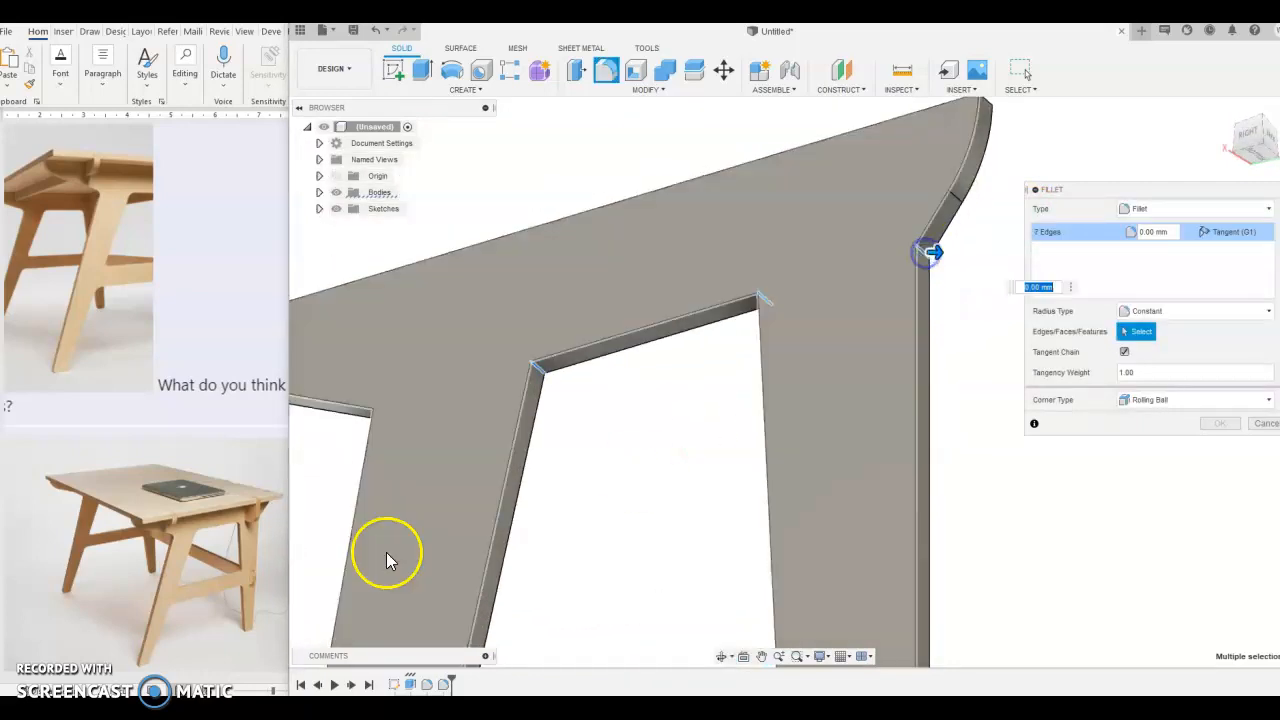
{"action": "left_click", "coordinate": [374, 414]}
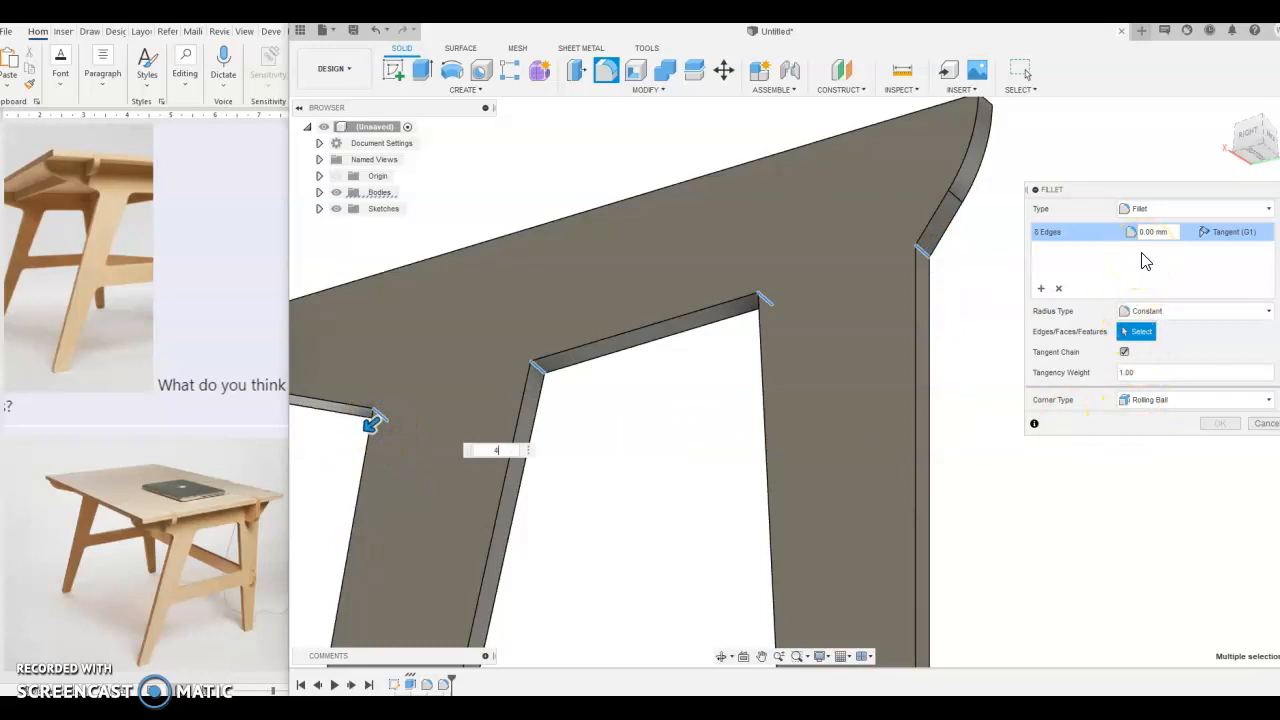
Try a 40 mm fillet radius on the eight selected corner edges and examine the preview
{"action": "type", "text": "40"}
{"action": "key", "text": "Return"}
{"action": "scroll", "coordinate": [757, 478], "scroll_direction": "down", "scroll_amount": 5}
{"action": "middle_click_drag", "start_coordinate": [717, 441], "coordinate": [746, 474], "text": "shift"}
{"action": "scroll", "coordinate": [761, 506], "scroll_direction": "down", "scroll_amount": 5}
{"action": "middle_click_drag", "start_coordinate": [699, 616], "coordinate": [728, 641], "text": "shift"}
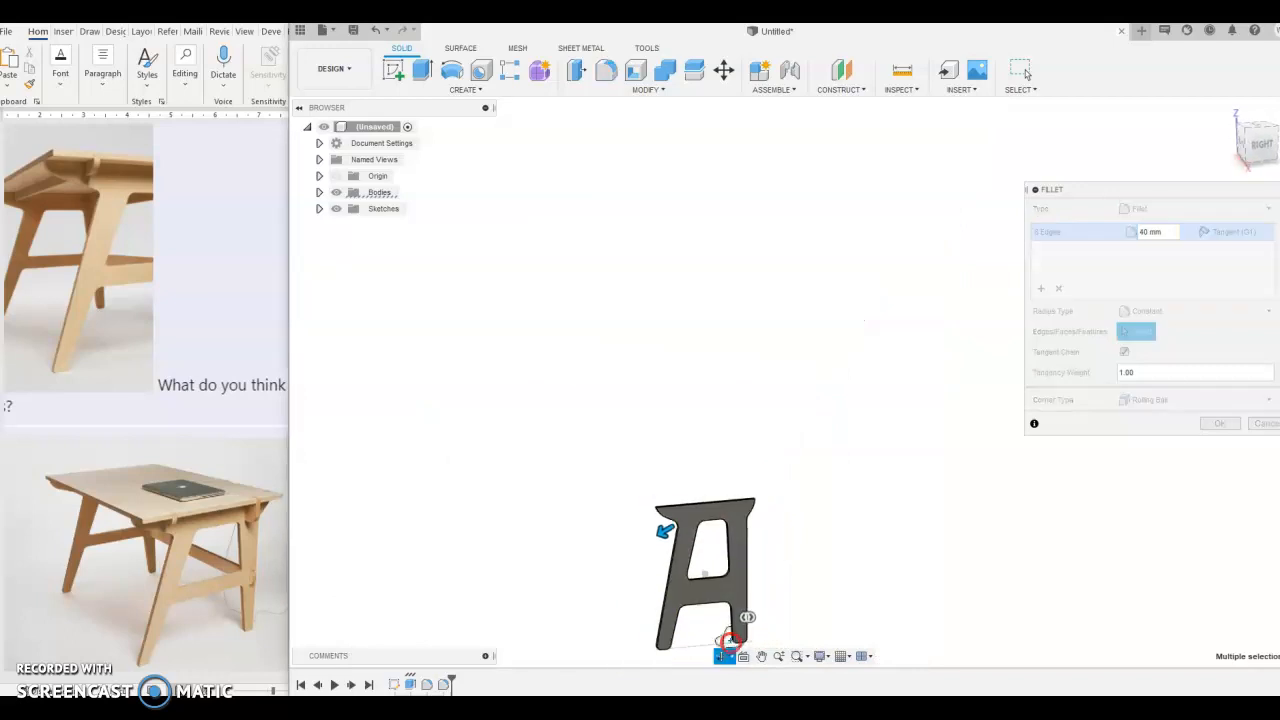
{"action": "scroll", "coordinate": [722, 634], "scroll_direction": "up", "scroll_amount": 5}
{"action": "scroll", "coordinate": [749, 594], "scroll_direction": "up", "scroll_amount": 10}
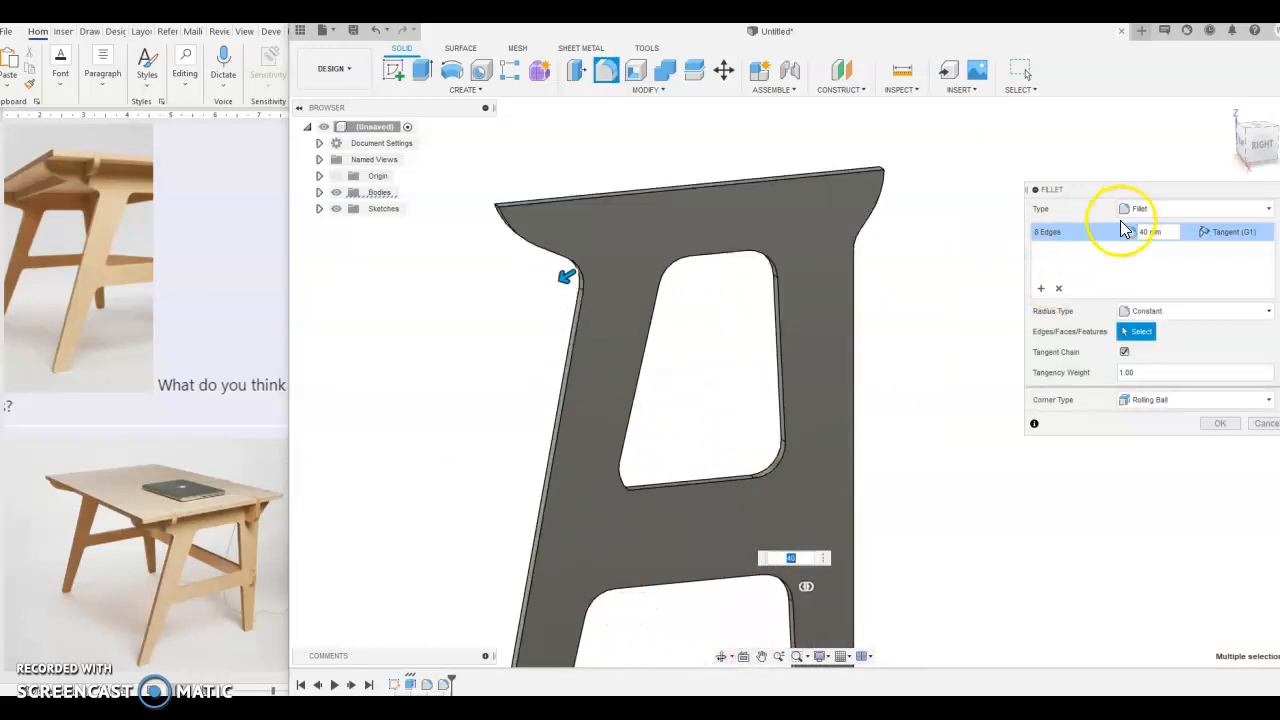
Set the fillet radius for the eight selected corner edges to 20 mm and apply it
{"action": "type", "text": "2"}
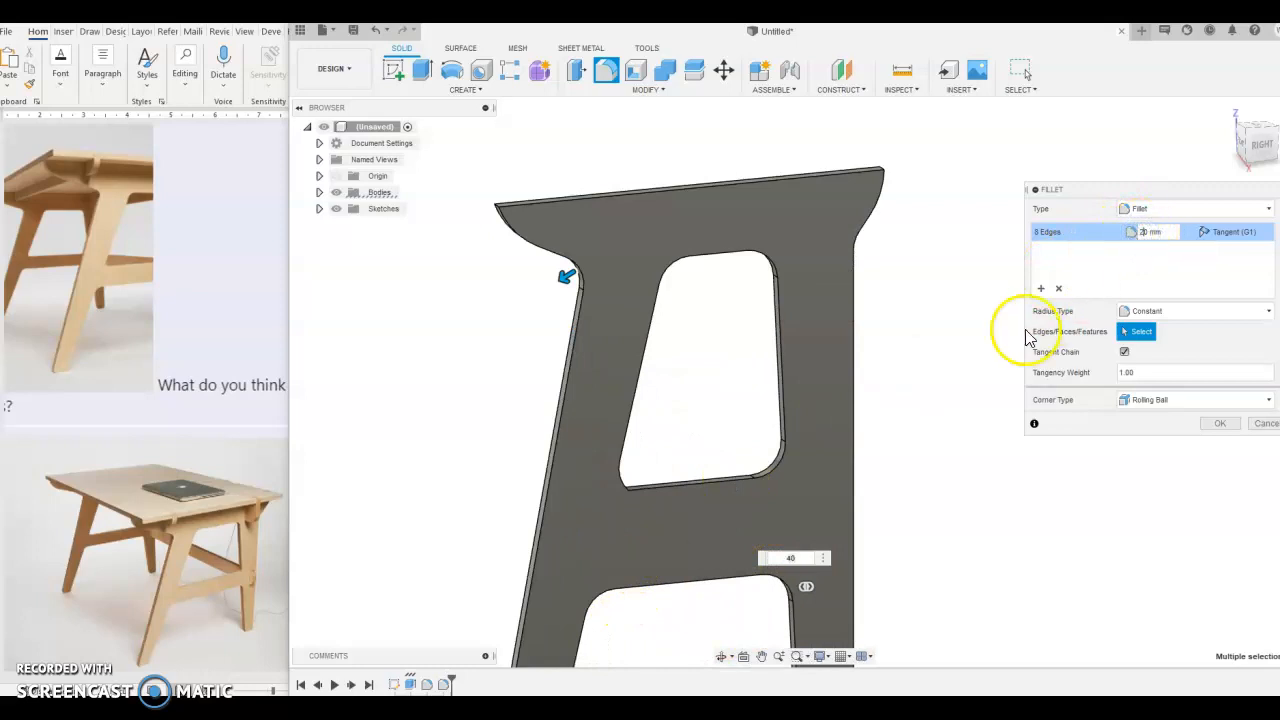
{"action": "left_click", "coordinate": [1213, 428]}
{"action": "scroll", "coordinate": [929, 506], "scroll_direction": "down", "scroll_amount": 3}
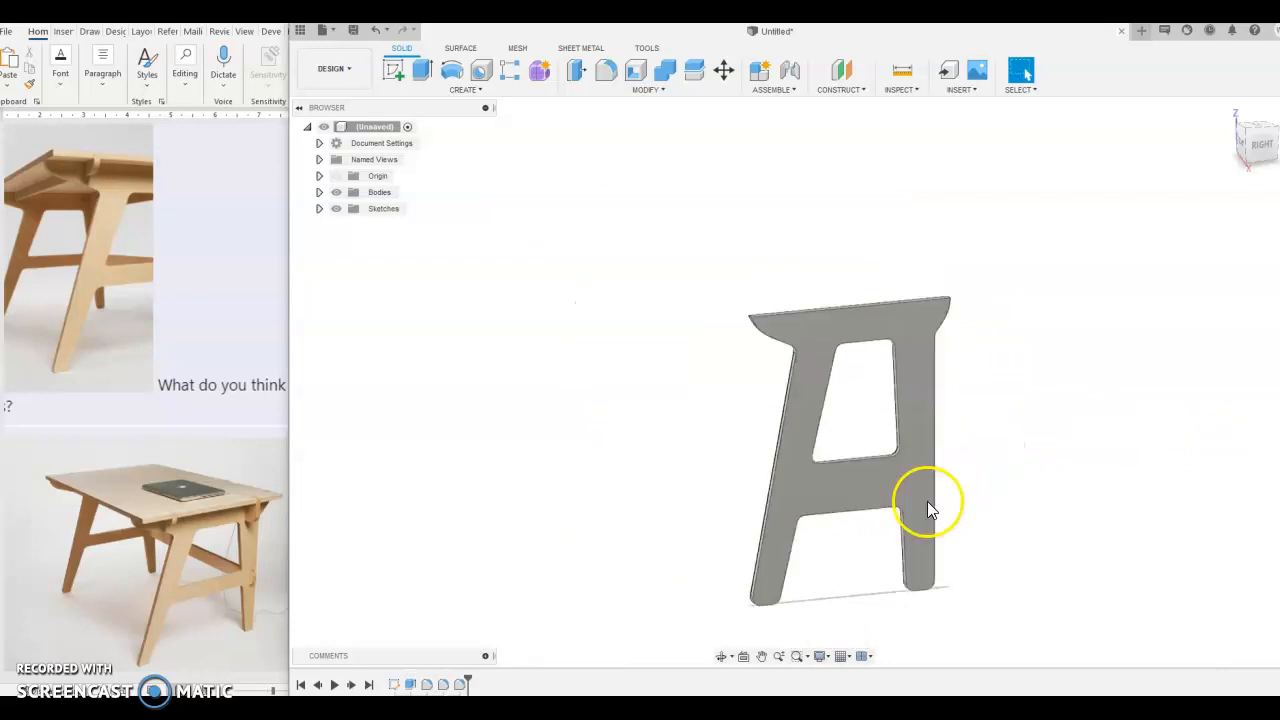
{"action": "middle_click_drag", "start_coordinate": [950, 543], "coordinate": [1010, 532], "text": "shift"}
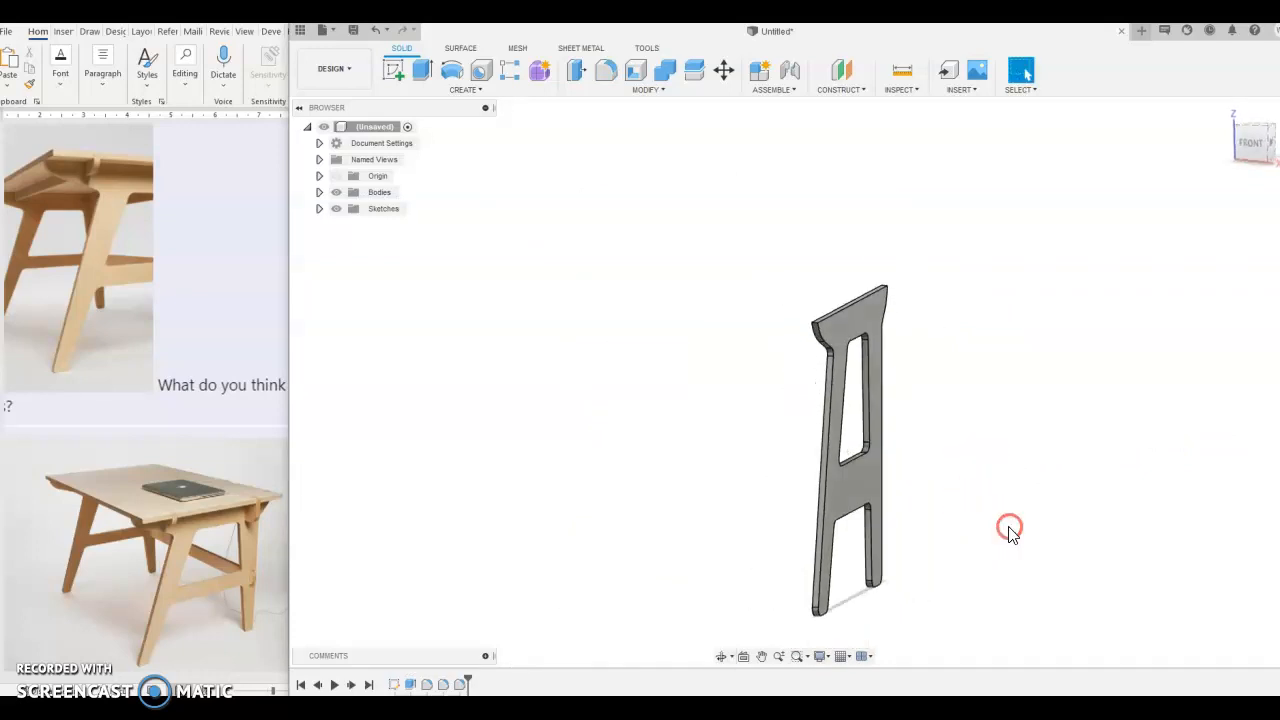
{"action": "scroll", "coordinate": [883, 623], "scroll_direction": "up", "scroll_amount": 3}
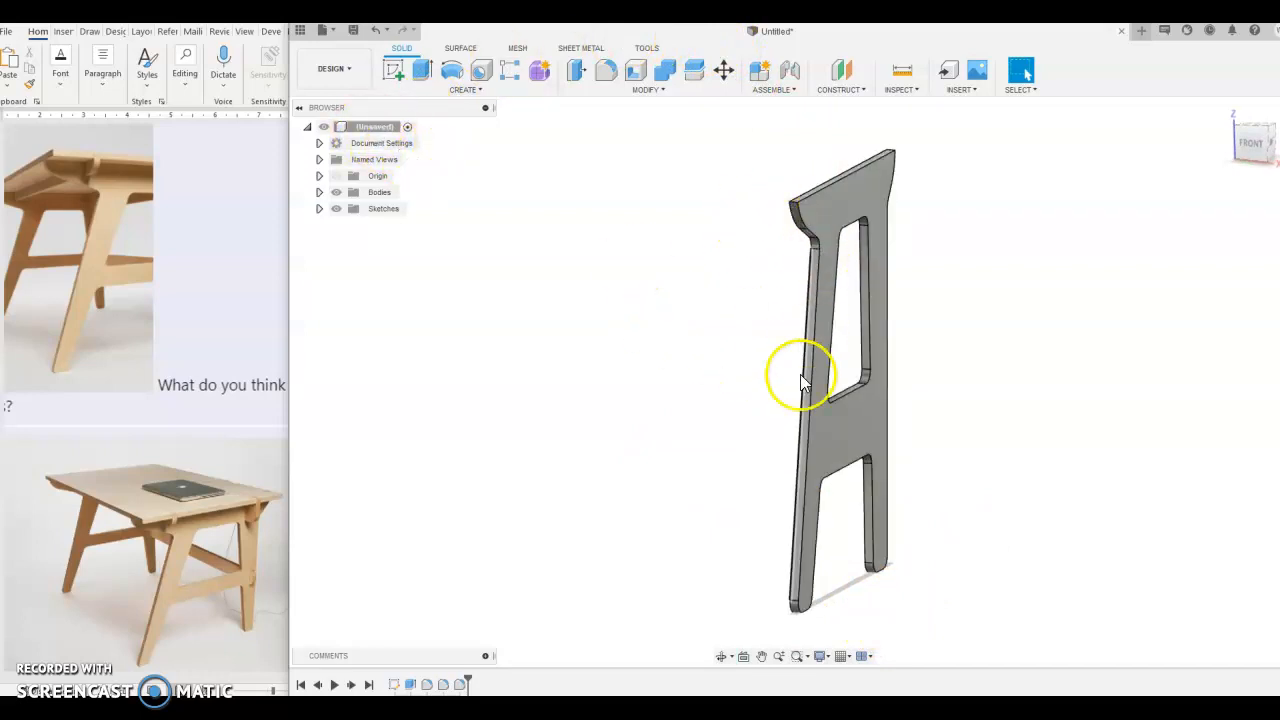
{"action": "scroll", "coordinate": [765, 460], "scroll_direction": "up", "scroll_amount": 2}
{"action": "scroll", "coordinate": [878, 452], "scroll_direction": "down", "scroll_amount": 2}
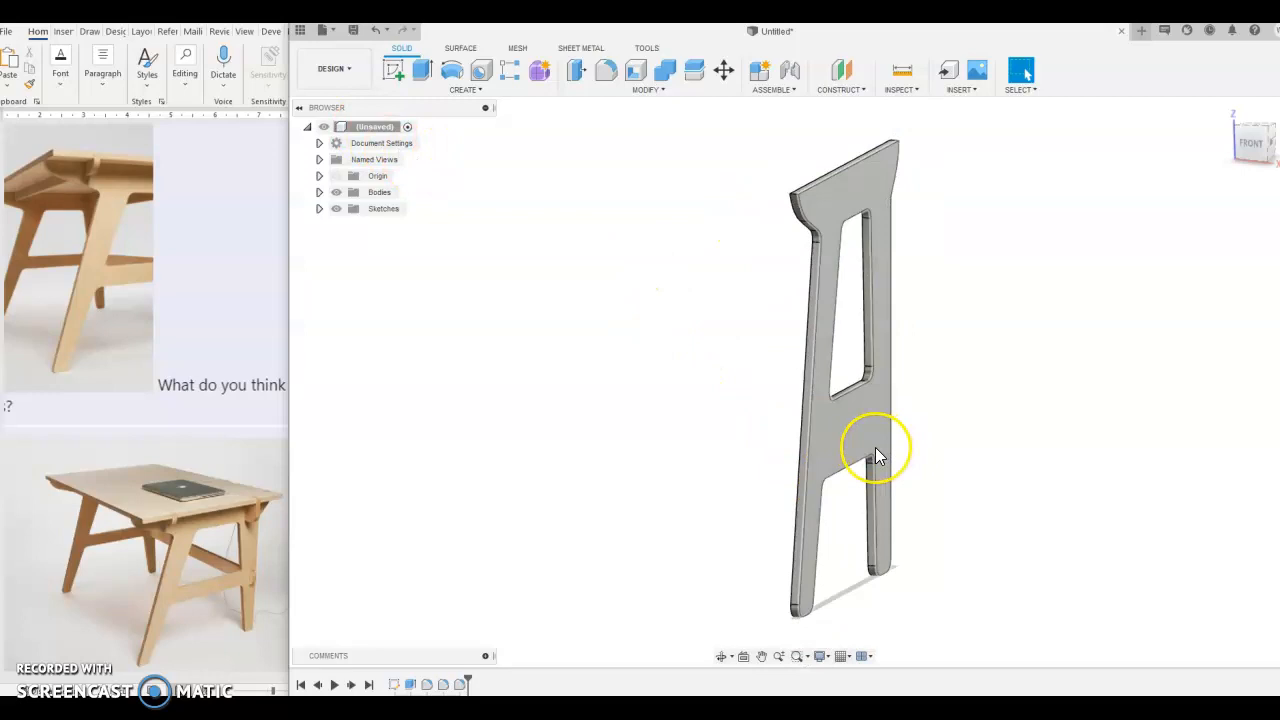
{"action": "left_click", "coordinate": [309, 500]}
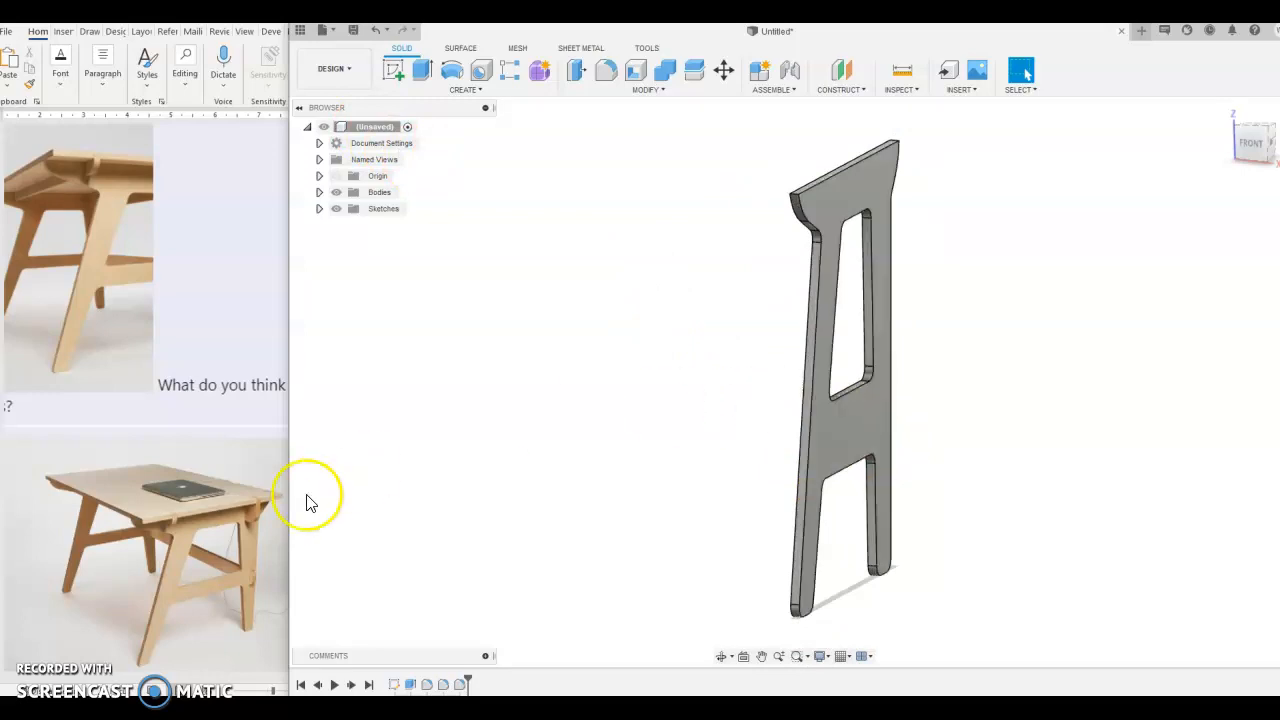